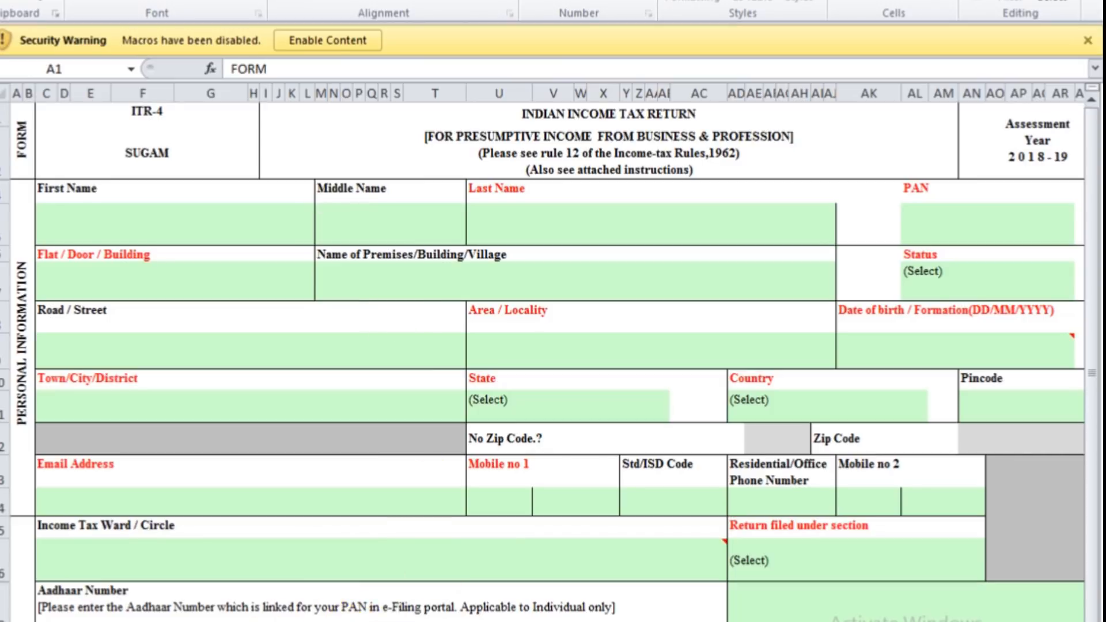
Examine the Financial Particulars section of the ITR-4 form, from partners' own capital (E11) to total assets (E25)
{"action": "key", "text": "ctrl+Page_Down"}
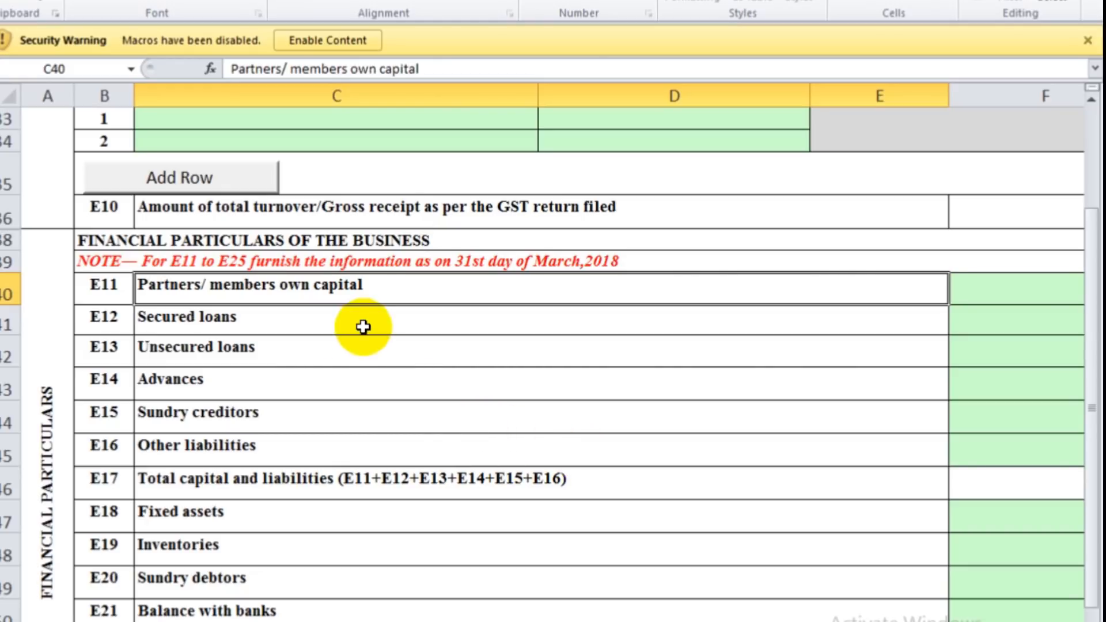
{"action": "left_click", "coordinate": [363, 377]}
{"action": "left_click", "coordinate": [363, 406]}
{"action": "left_click", "coordinate": [371, 450]}
{"action": "left_click", "coordinate": [377, 523]}
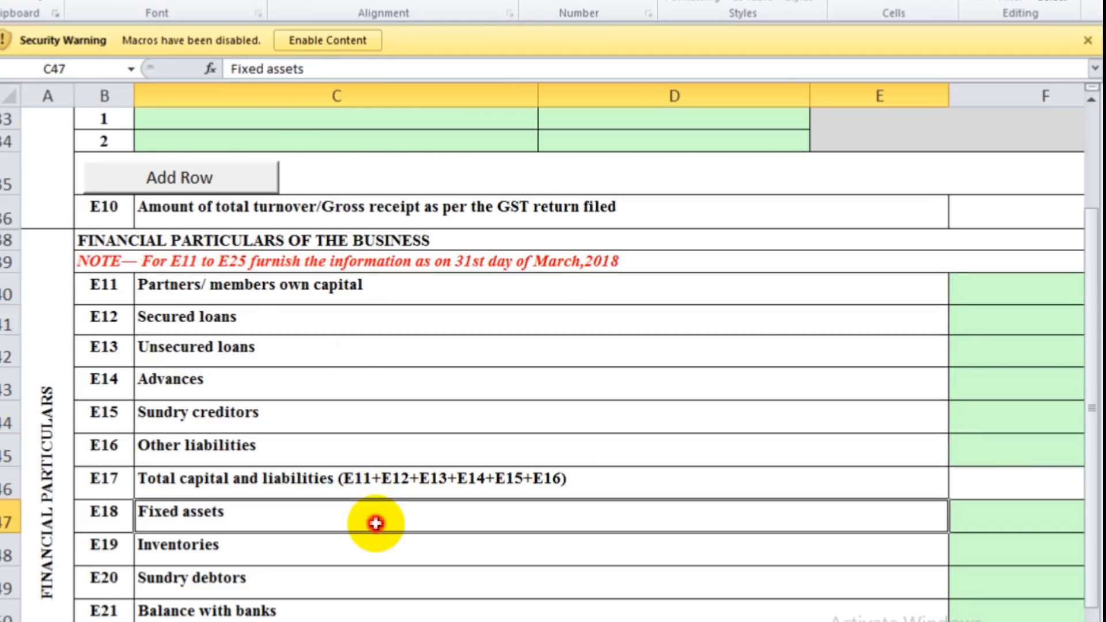
{"action": "scroll", "coordinate": [374, 522], "scroll_direction": "down", "scroll_amount": 2}
{"action": "left_click", "coordinate": [371, 514]}
{"action": "left_click", "coordinate": [383, 541]}
{"action": "left_click", "coordinate": [381, 573]}
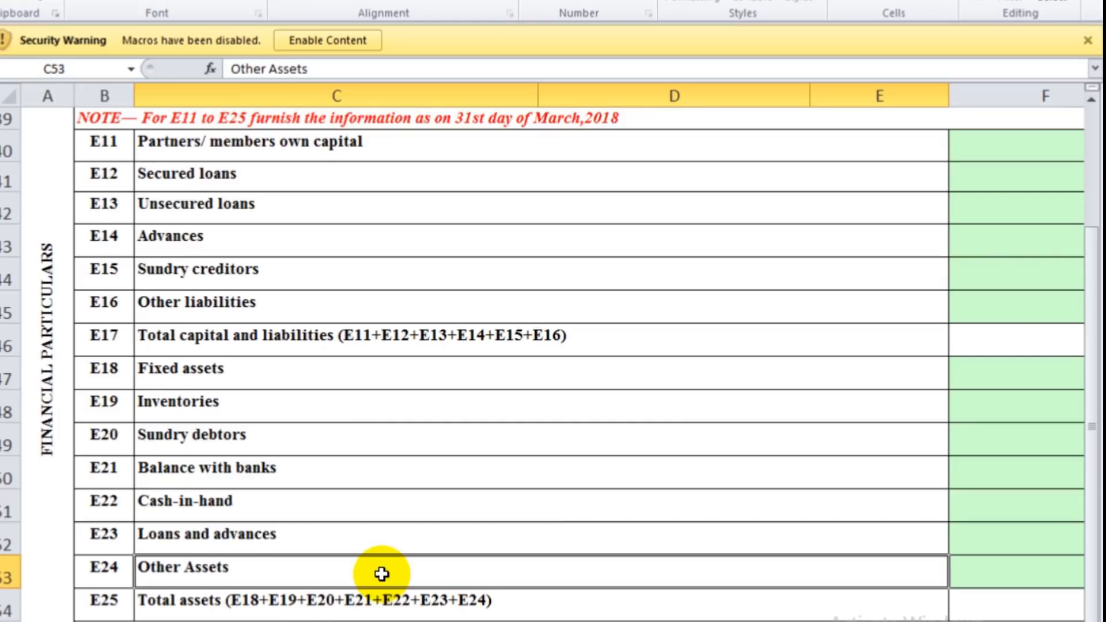
{"action": "scroll", "coordinate": [457, 538], "scroll_direction": "up", "scroll_amount": 2}
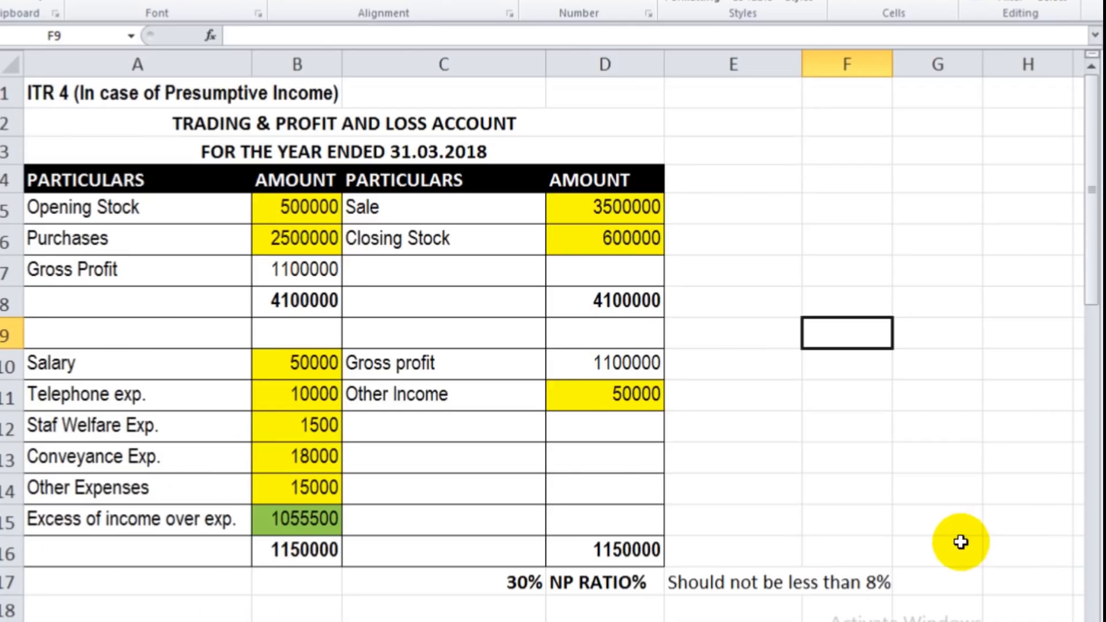
Review the ITR 4 accounts worksheet, covering the profit and loss account, turnover table, proprietor's capital account and balance sheet
{"action": "scroll", "coordinate": [959, 538], "scroll_direction": "down", "scroll_amount": 2}
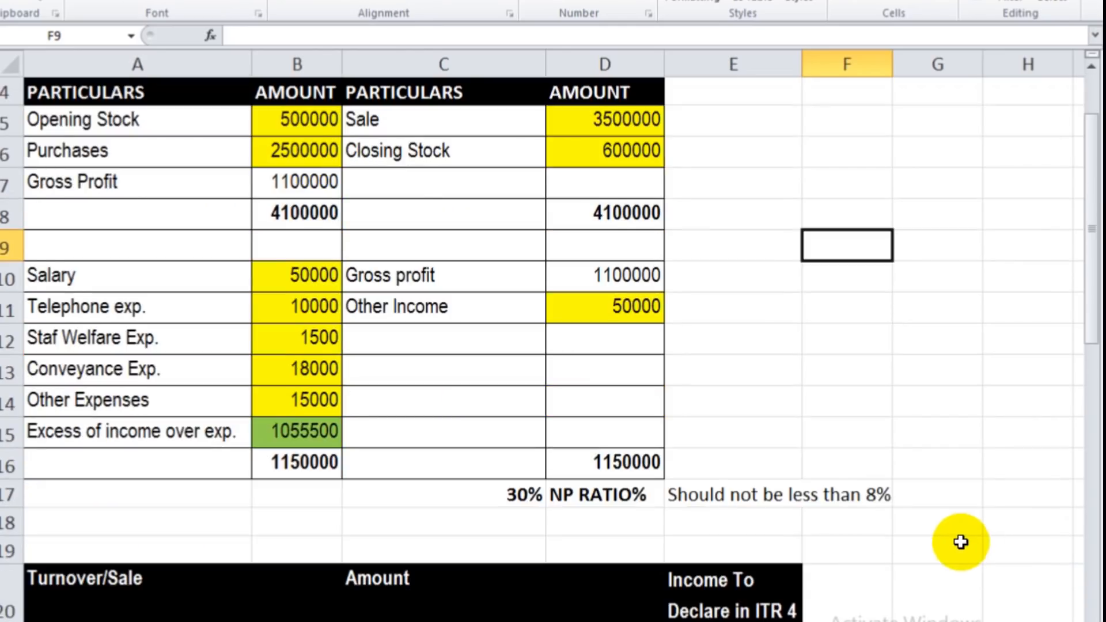
{"action": "scroll", "coordinate": [961, 542], "scroll_direction": "up", "scroll_amount": 2}
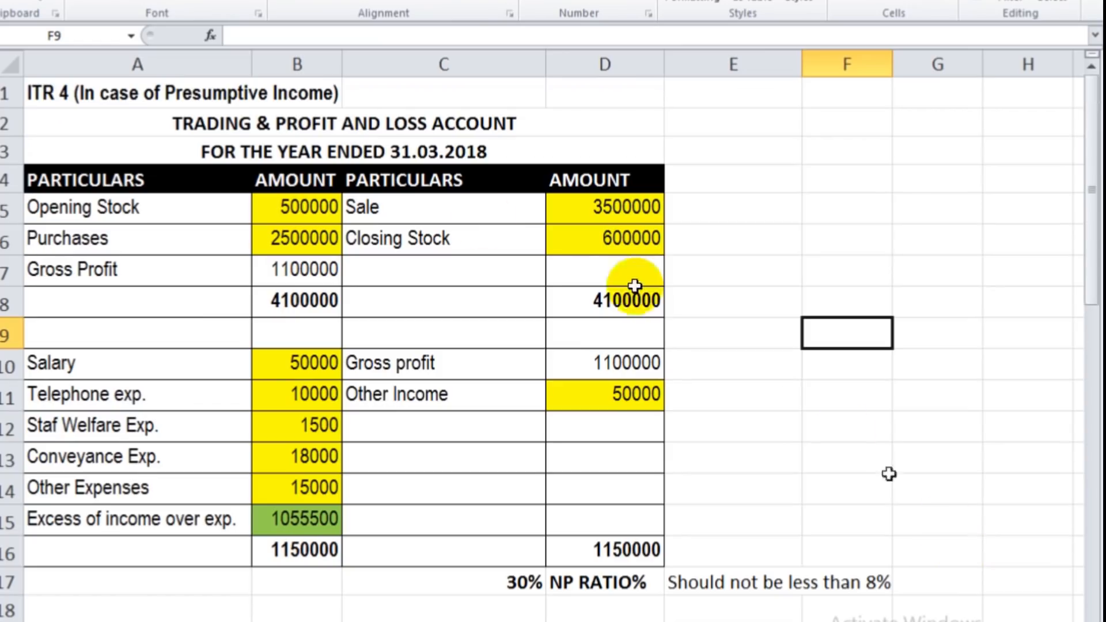
{"action": "left_click", "coordinate": [359, 121]}
{"action": "scroll", "coordinate": [524, 464], "scroll_direction": "down", "scroll_amount": 3}
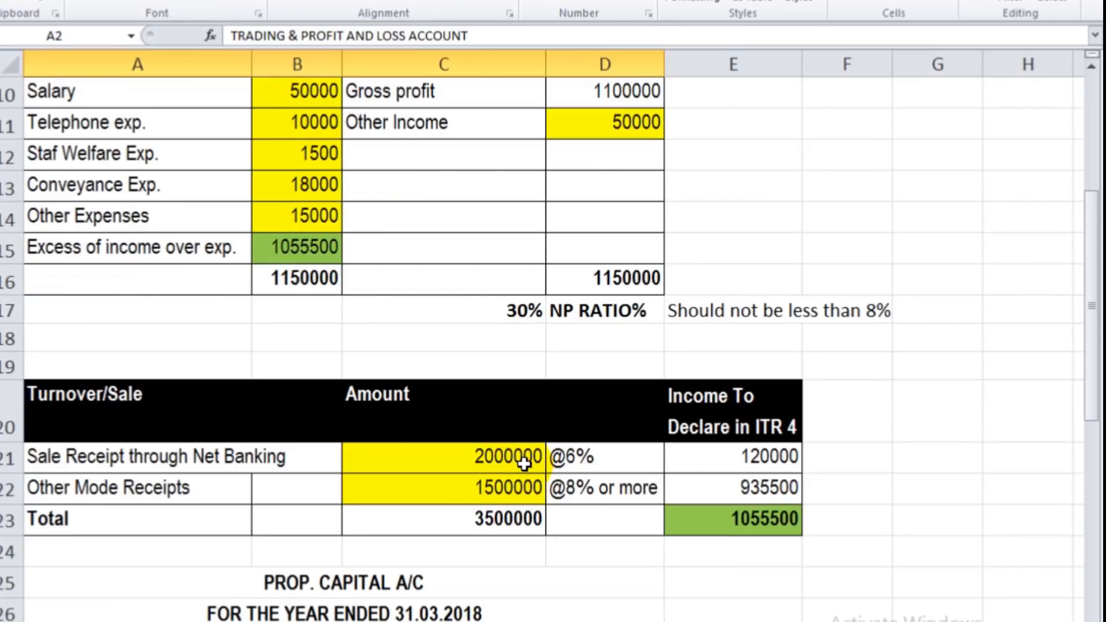
{"action": "left_click", "coordinate": [563, 371]}
{"action": "left_click", "coordinate": [699, 413]}
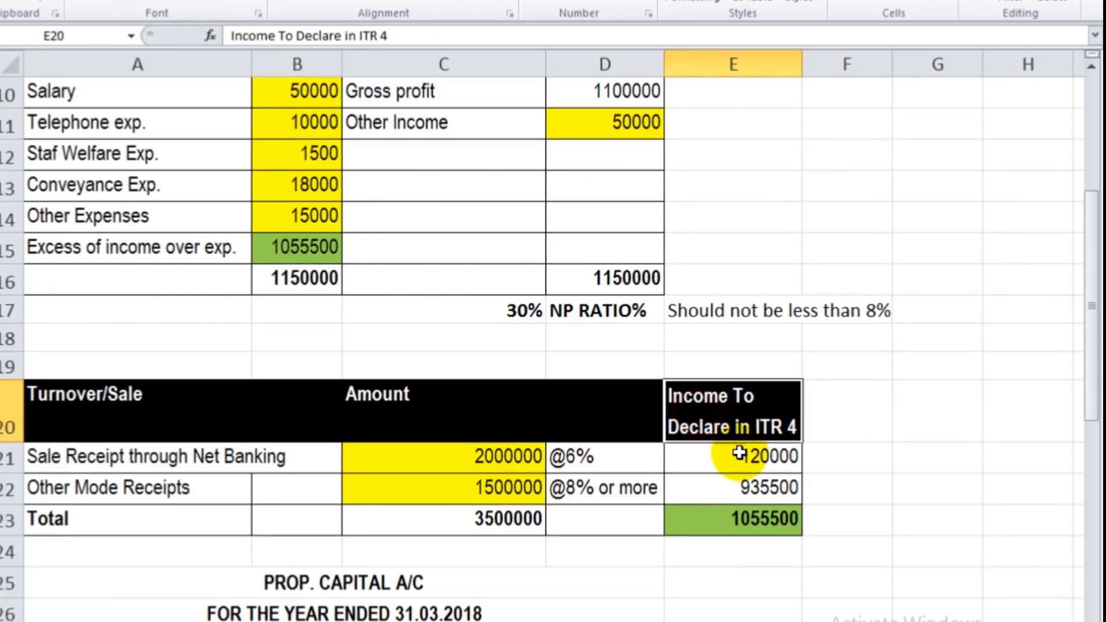
{"action": "scroll", "coordinate": [855, 497], "scroll_direction": "down", "scroll_amount": 3}
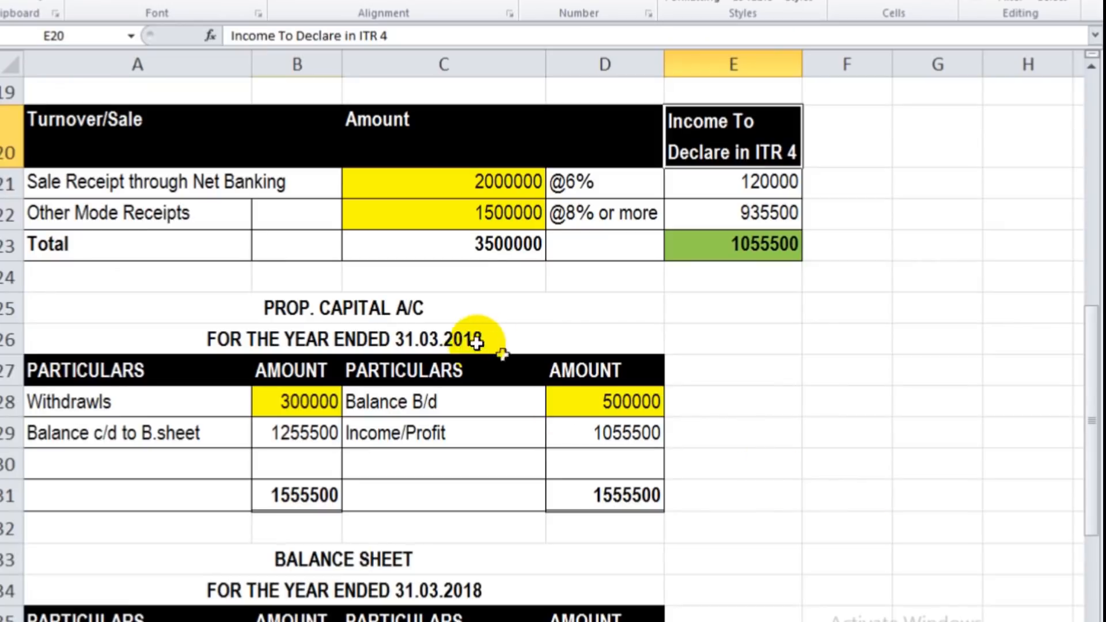
{"action": "left_click", "coordinate": [493, 314]}
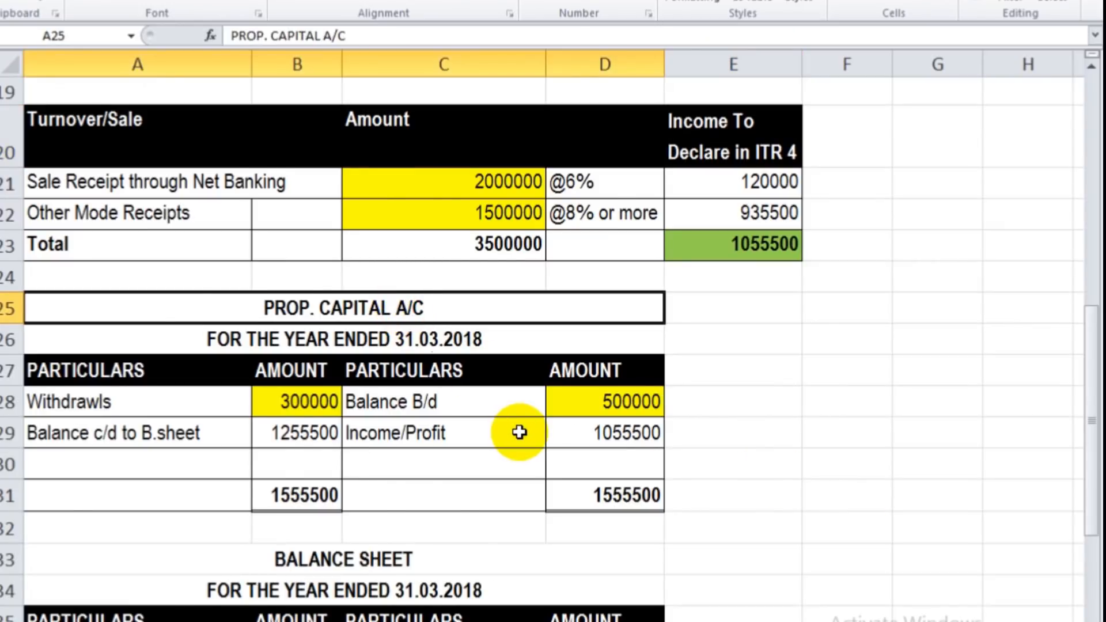
{"action": "scroll", "coordinate": [507, 444], "scroll_direction": "down", "scroll_amount": 1}
{"action": "left_click", "coordinate": [474, 445]}
{"action": "scroll", "coordinate": [494, 464], "scroll_direction": "down", "scroll_amount": 3}
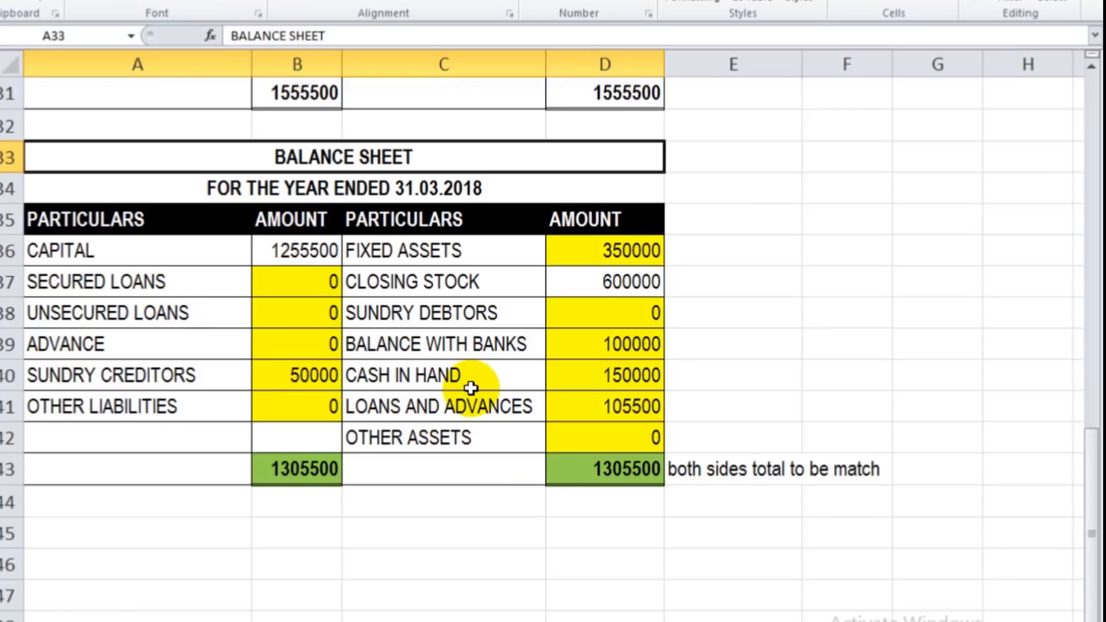
{"action": "scroll", "coordinate": [471, 388], "scroll_direction": "up", "scroll_amount": 10}
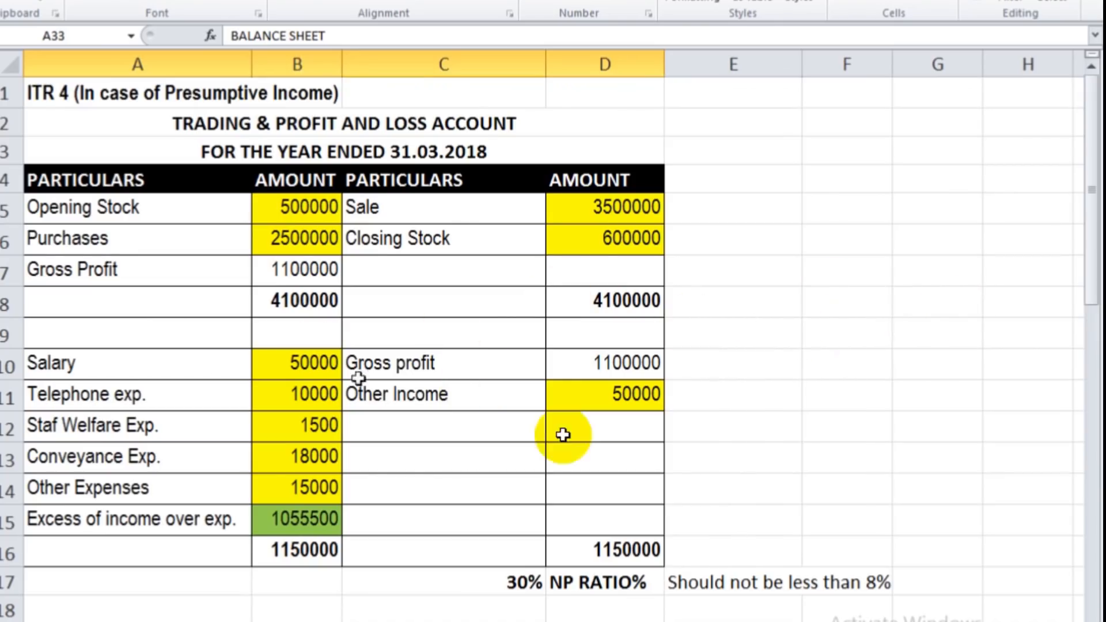
Inspect the stock, purchase and expense input cells and the gross profit formula in the trading account
{"action": "left_click", "coordinate": [291, 206]}
{"action": "left_click", "coordinate": [282, 243]}
{"action": "left_click", "coordinate": [622, 239]}
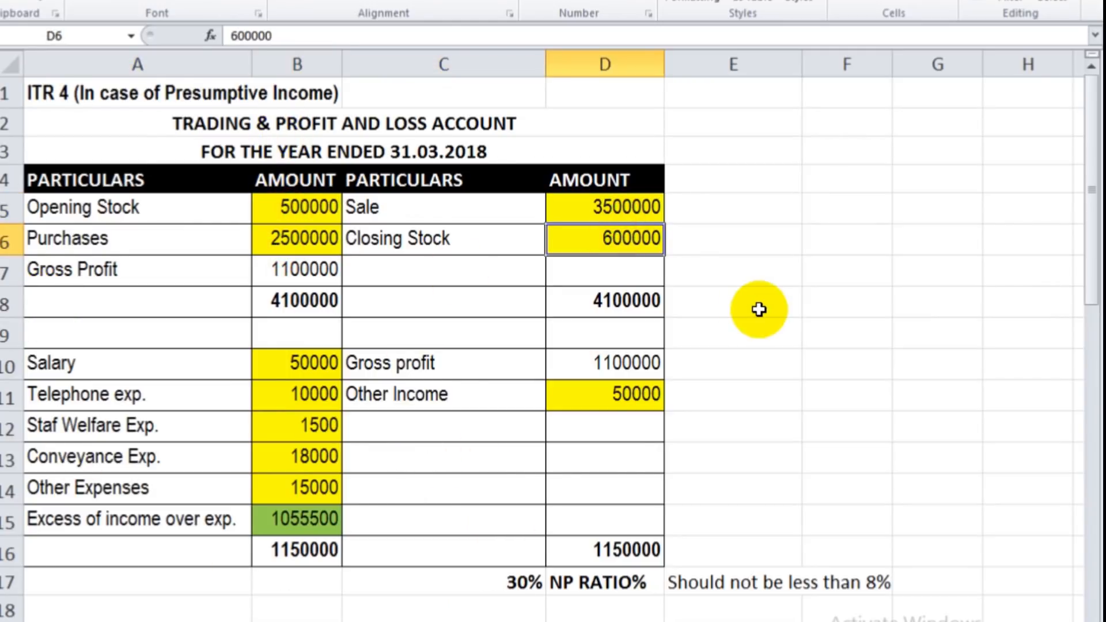
{"action": "left_click", "coordinate": [315, 424]}
{"action": "scroll", "coordinate": [639, 548], "scroll_direction": "down", "scroll_amount": 1}
{"action": "scroll", "coordinate": [655, 557], "scroll_direction": "up", "scroll_amount": 1}
{"action": "left_click", "coordinate": [299, 271]}
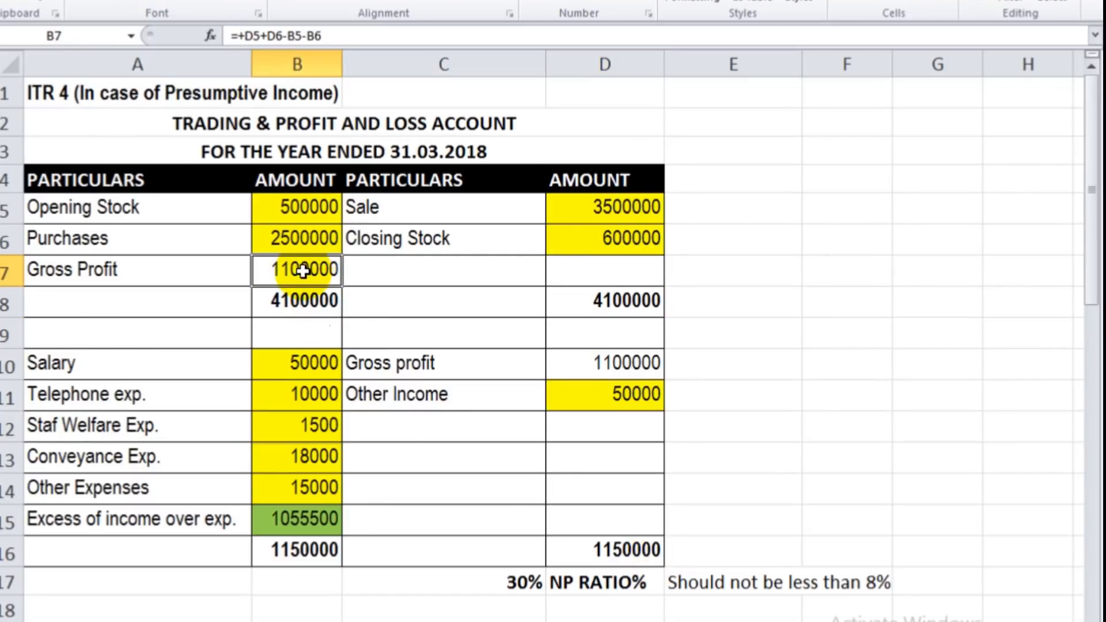
Inspect the income-to-declare formulas for both receipt types and the formula for excess of income over expenses
{"action": "scroll", "coordinate": [406, 337], "scroll_direction": "down", "scroll_amount": 3}
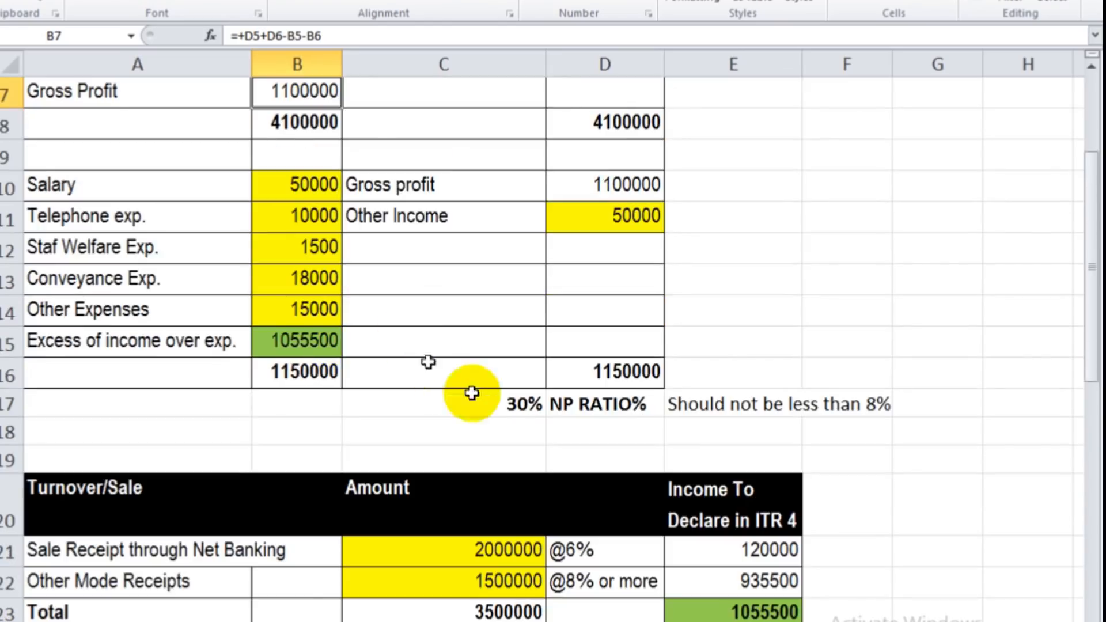
{"action": "left_click", "coordinate": [761, 458]}
{"action": "left_click", "coordinate": [741, 487]}
{"action": "scroll", "coordinate": [691, 553], "scroll_direction": "down", "scroll_amount": 3}
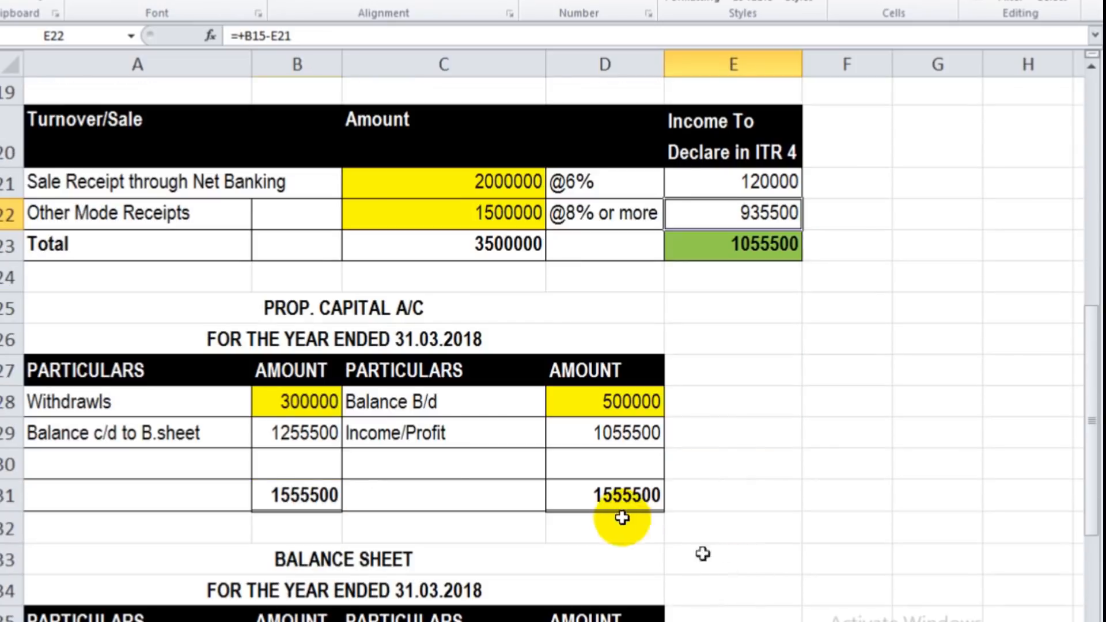
{"action": "scroll", "coordinate": [629, 506], "scroll_direction": "up", "scroll_amount": 6}
{"action": "left_click", "coordinate": [310, 526]}
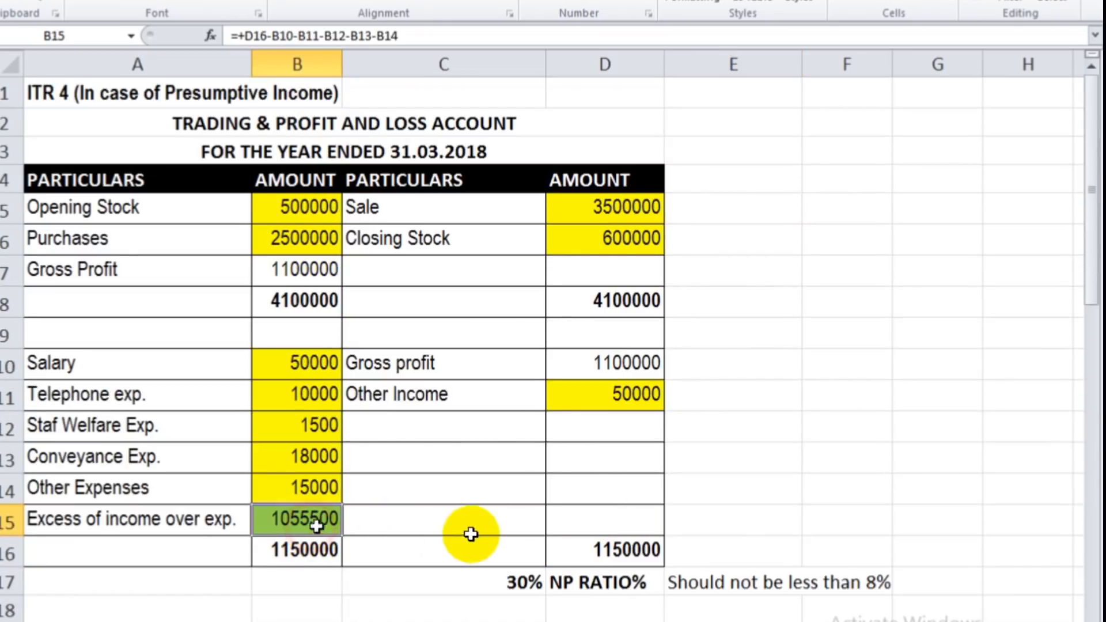
Compare the excess of income over expenses in B15 with the total income to declare in E23
{"action": "scroll", "coordinate": [496, 535], "scroll_direction": "down", "scroll_amount": 3}
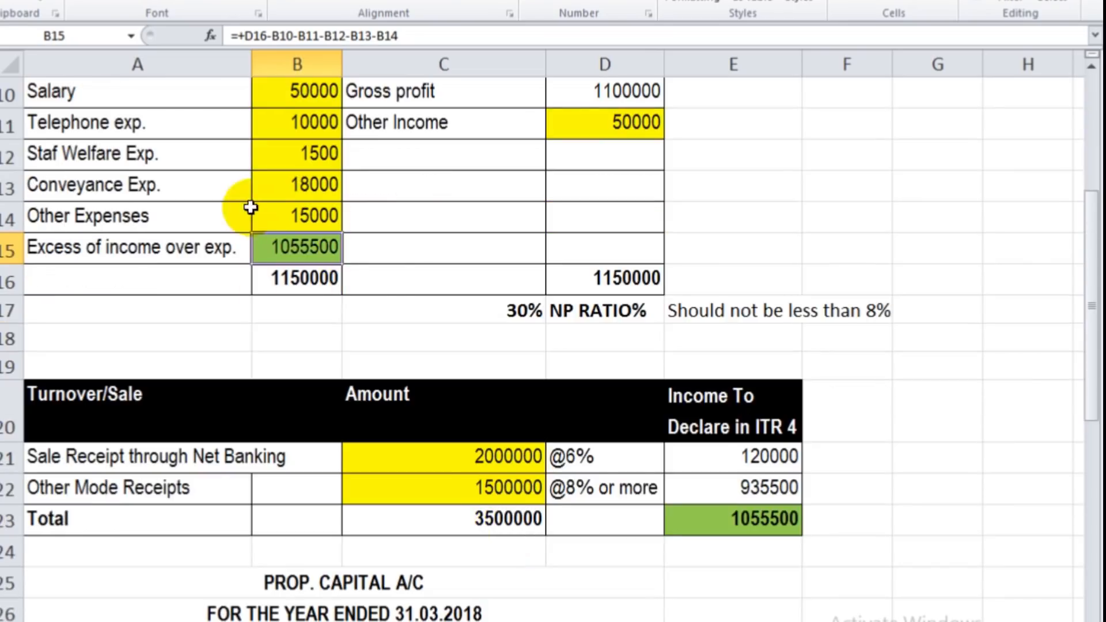
{"action": "left_click", "coordinate": [744, 522]}
{"action": "left_click", "coordinate": [314, 249]}
{"action": "left_click", "coordinate": [772, 530]}
{"action": "left_click", "coordinate": [304, 247]}
{"action": "left_click", "coordinate": [731, 522]}
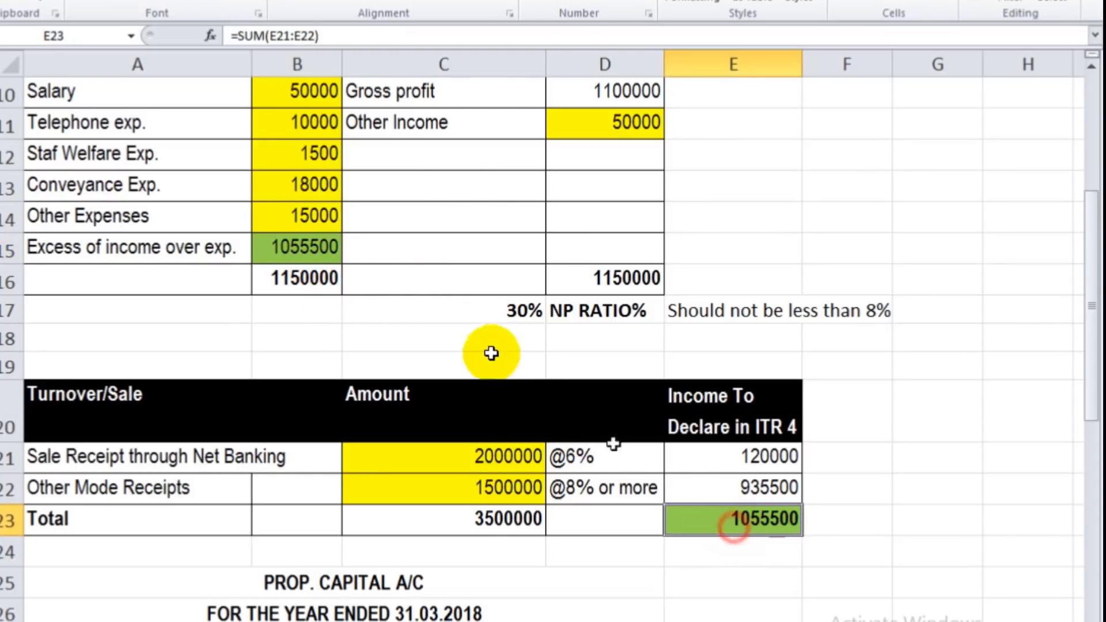
{"action": "left_click", "coordinate": [334, 247]}
{"action": "left_click", "coordinate": [749, 527]}
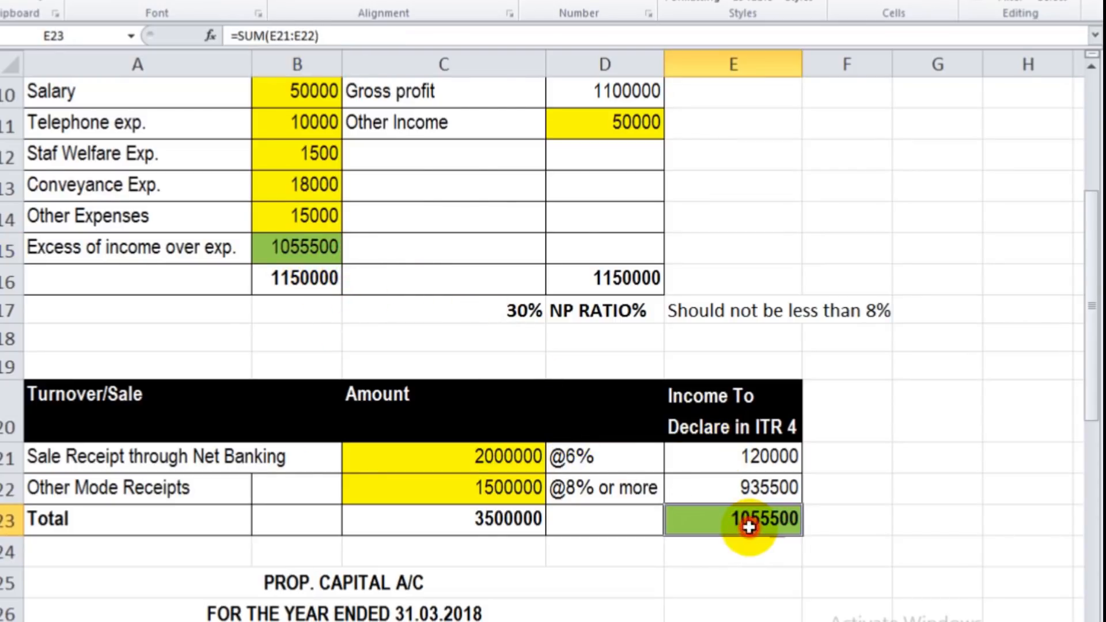
{"action": "left_click", "coordinate": [312, 248]}
Check the totals on both sides of the balance sheet against each other
{"action": "scroll", "coordinate": [461, 403], "scroll_direction": "down", "scroll_amount": 6}
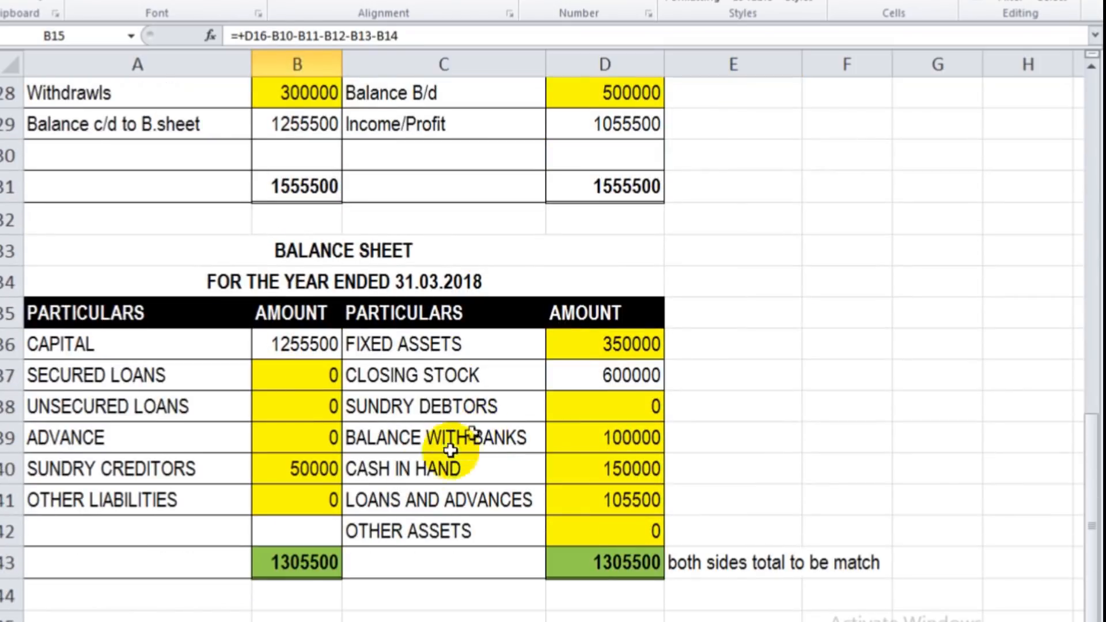
{"action": "left_click", "coordinate": [296, 558]}
{"action": "left_click", "coordinate": [591, 559]}
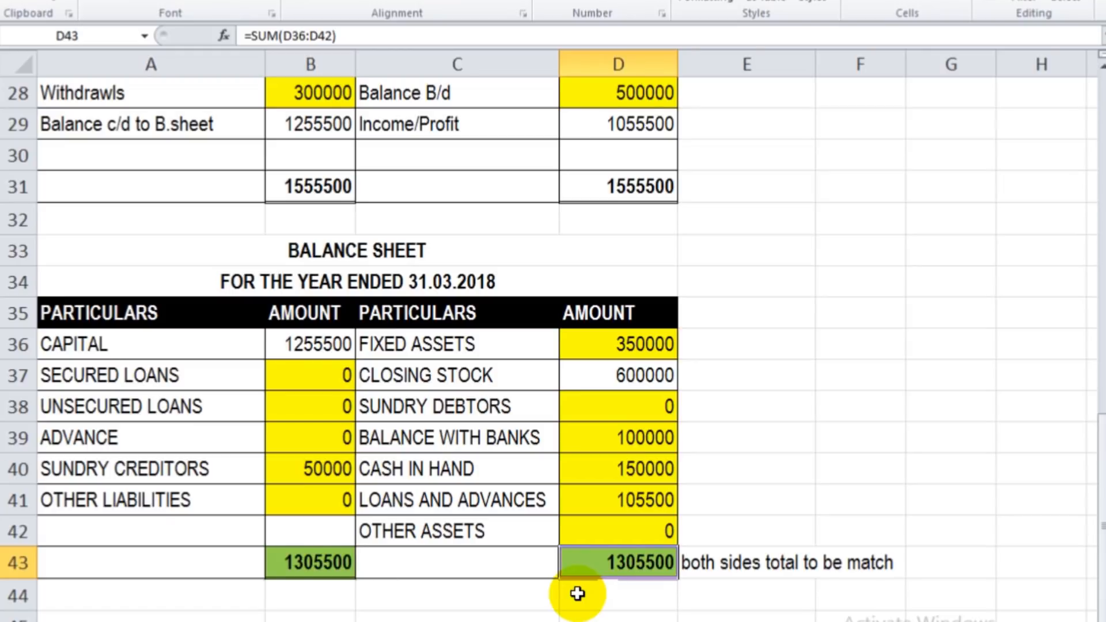
Examine the Sale entry and its amount in the Trading & Profit and Loss Account
{"action": "scroll", "coordinate": [576, 404], "scroll_direction": "up", "scroll_amount": 9}
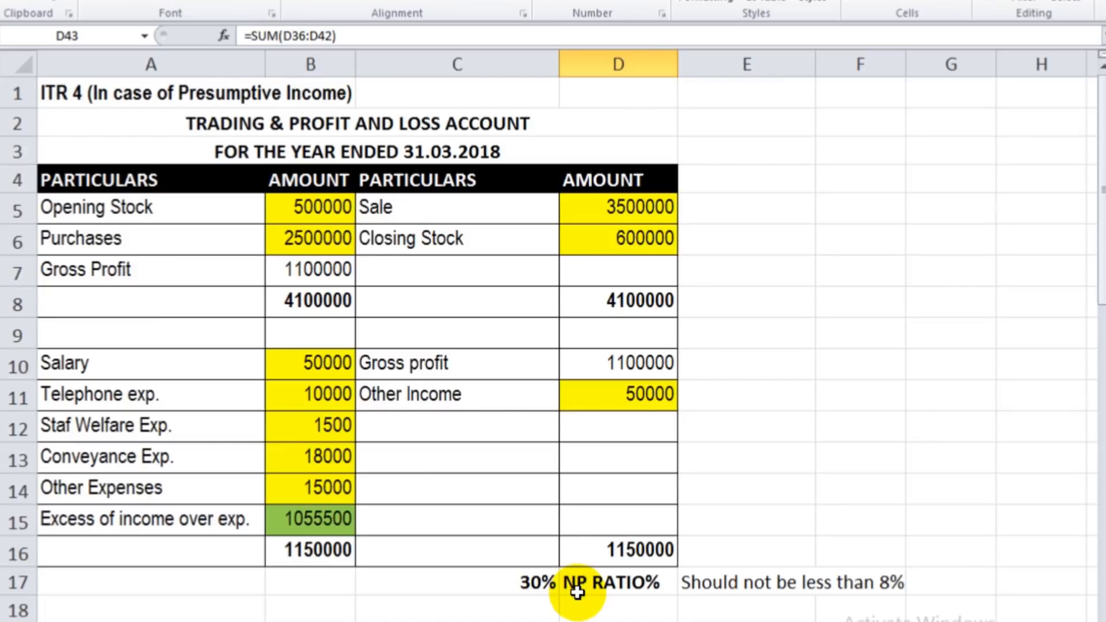
{"action": "left_click", "coordinate": [260, 126]}
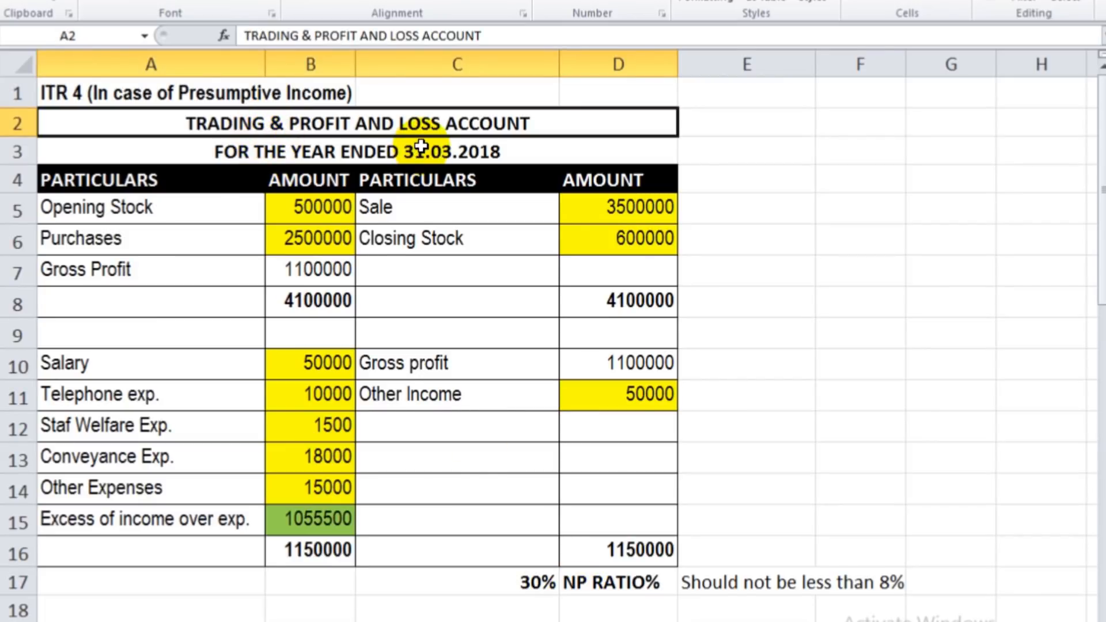
{"action": "left_click", "coordinate": [400, 208]}
{"action": "left_click", "coordinate": [608, 206]}
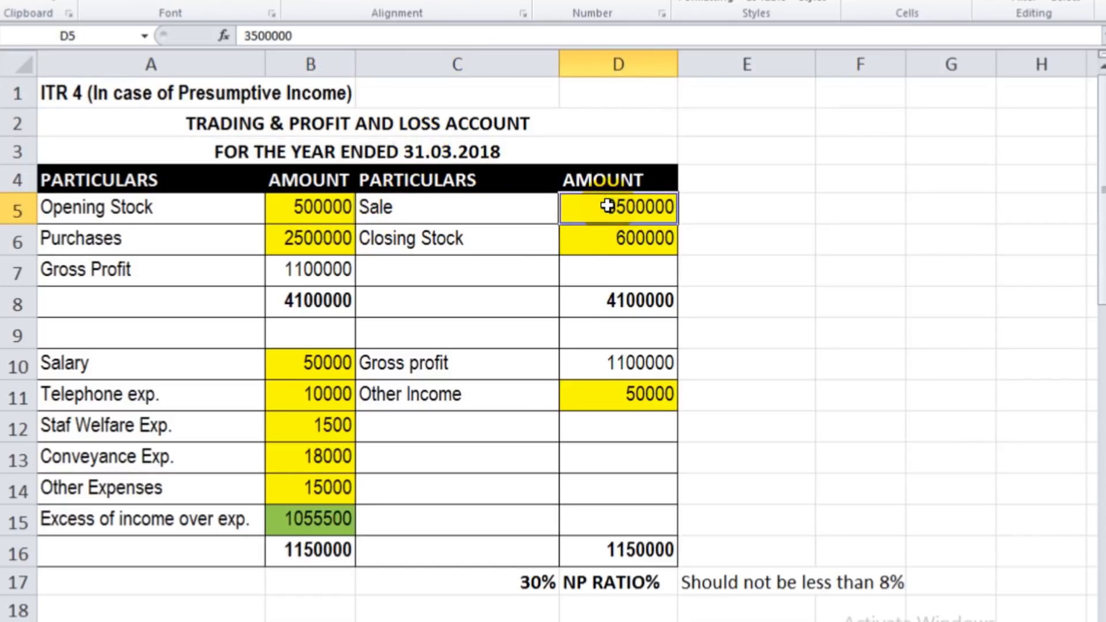
{"action": "left_click", "coordinate": [486, 208]}
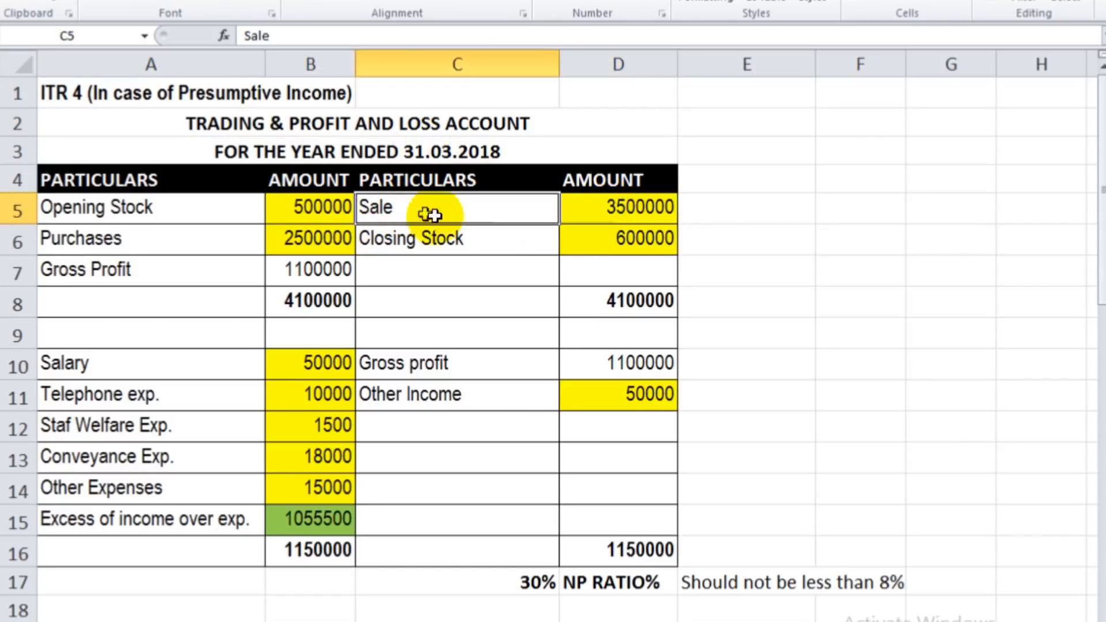
{"action": "left_click", "coordinate": [609, 208]}
{"action": "left_click", "coordinate": [487, 211]}
{"action": "left_click", "coordinate": [631, 213]}
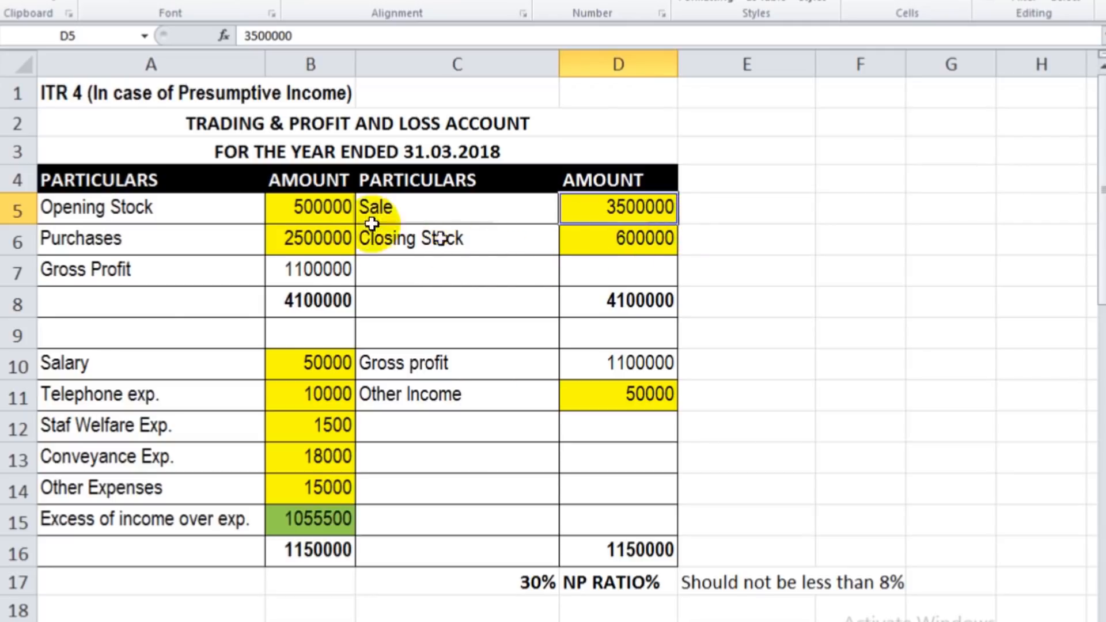
Try 0 as the opening stock amount in the trading account, discarding the entry
{"action": "left_click", "coordinate": [210, 208]}
{"action": "left_click", "coordinate": [313, 204]}
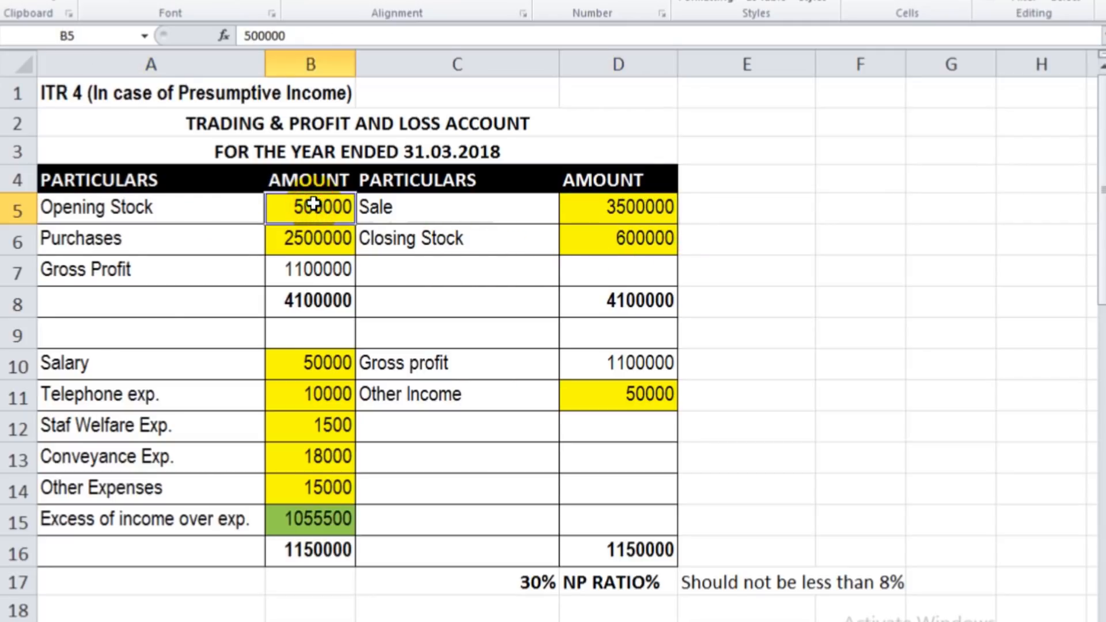
{"action": "type", "text": "0"}
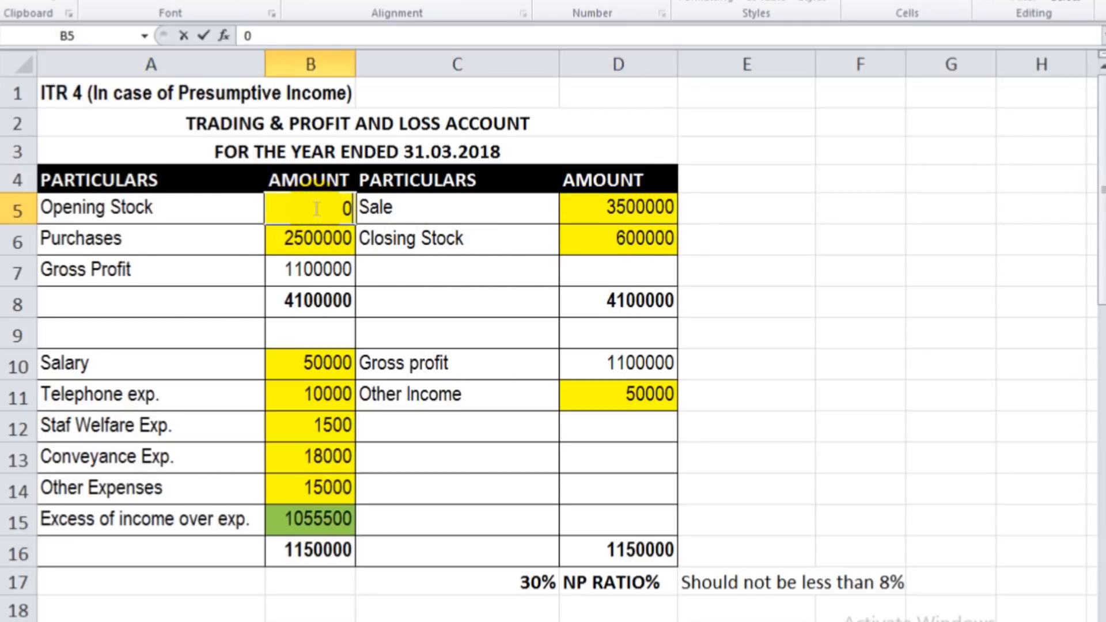
{"action": "key", "text": "Escape"}
Examine the closing stock and purchases amounts and how gross profit is calculated and carried down to D10
{"action": "left_click", "coordinate": [522, 239]}
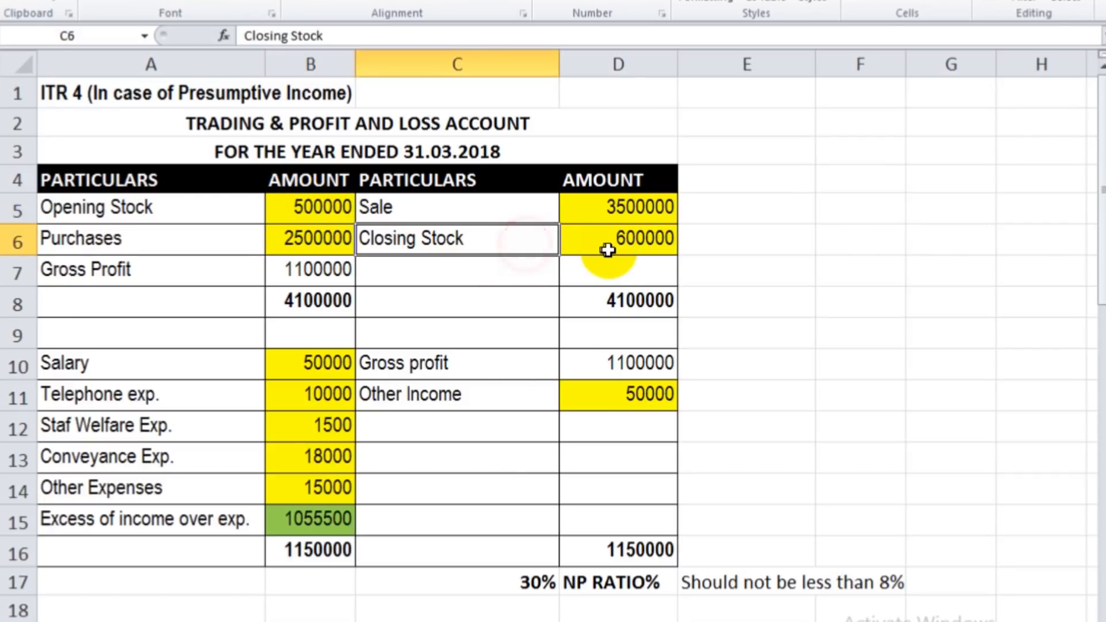
{"action": "left_click", "coordinate": [632, 249]}
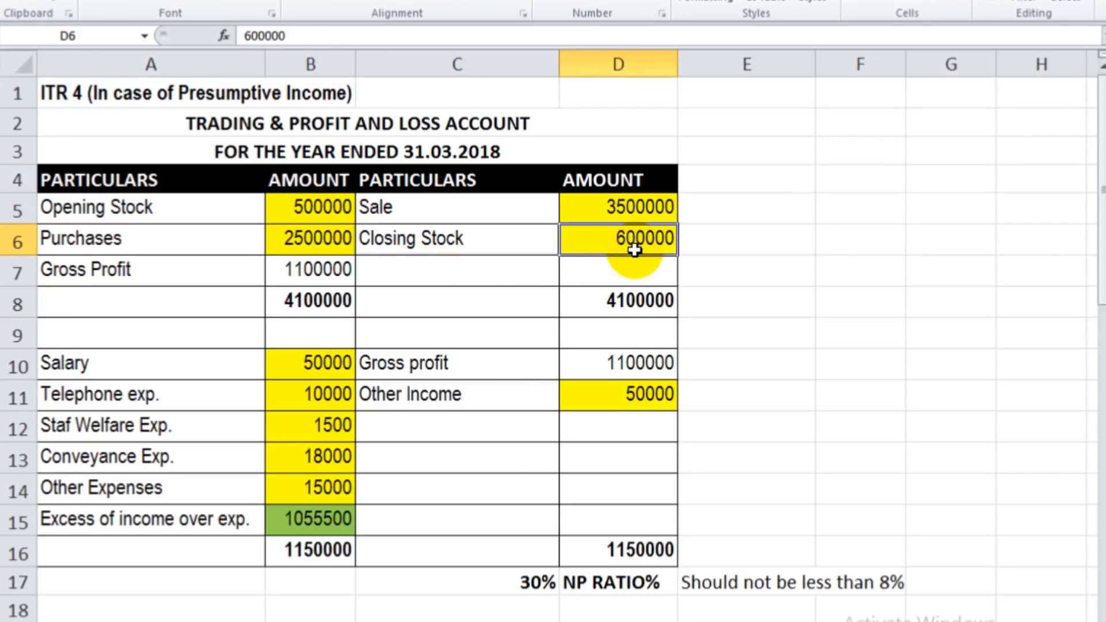
{"action": "left_click", "coordinate": [210, 247]}
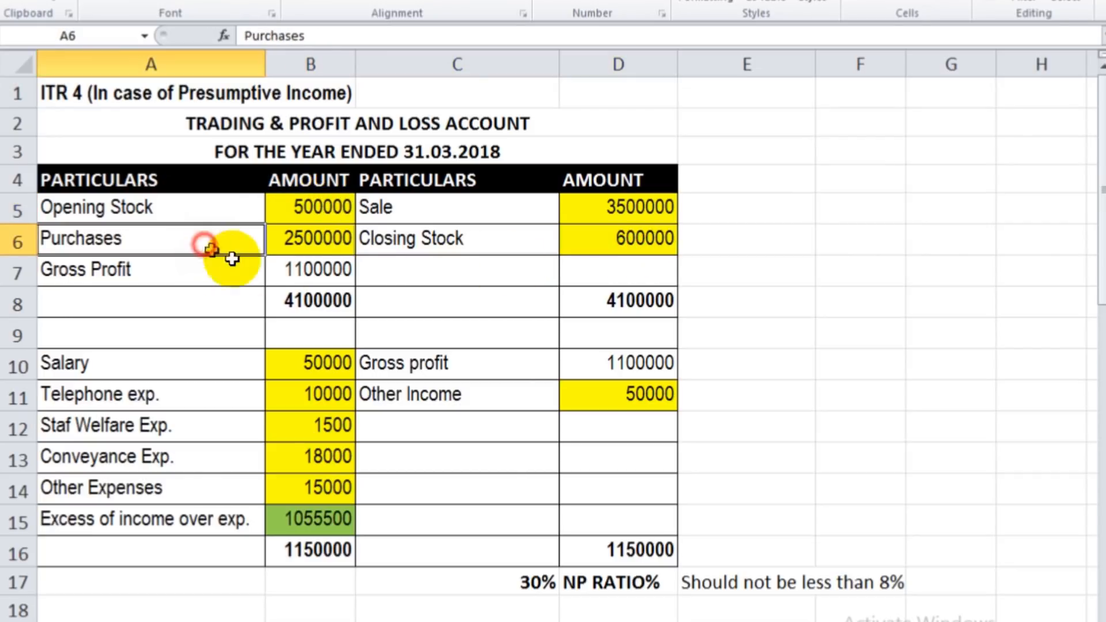
{"action": "left_click", "coordinate": [339, 243]}
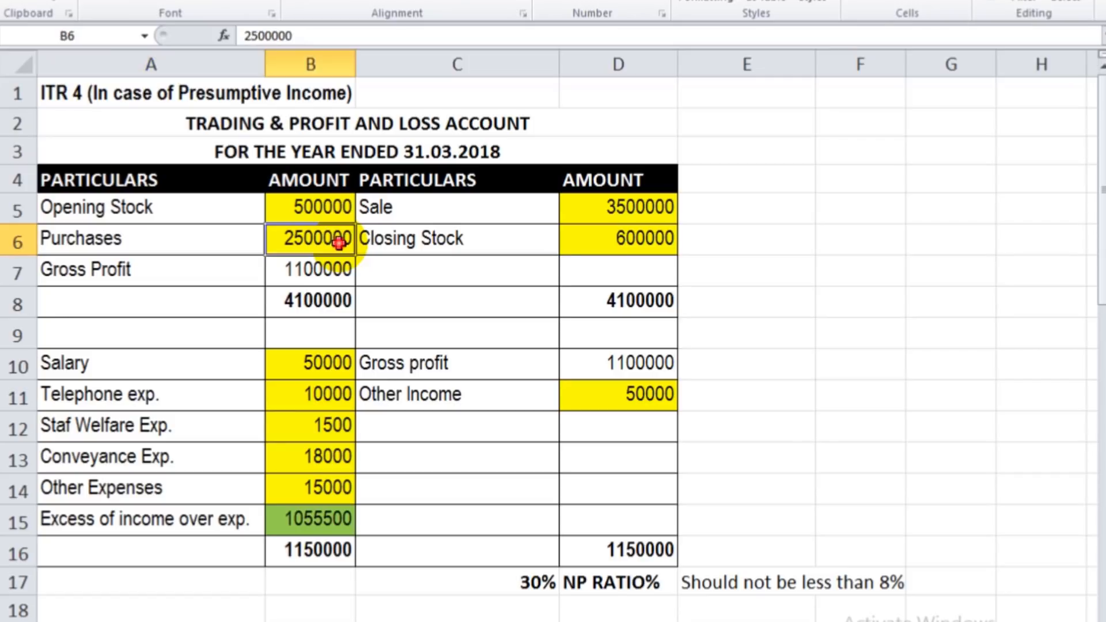
{"action": "left_click", "coordinate": [204, 267]}
{"action": "left_click", "coordinate": [342, 277]}
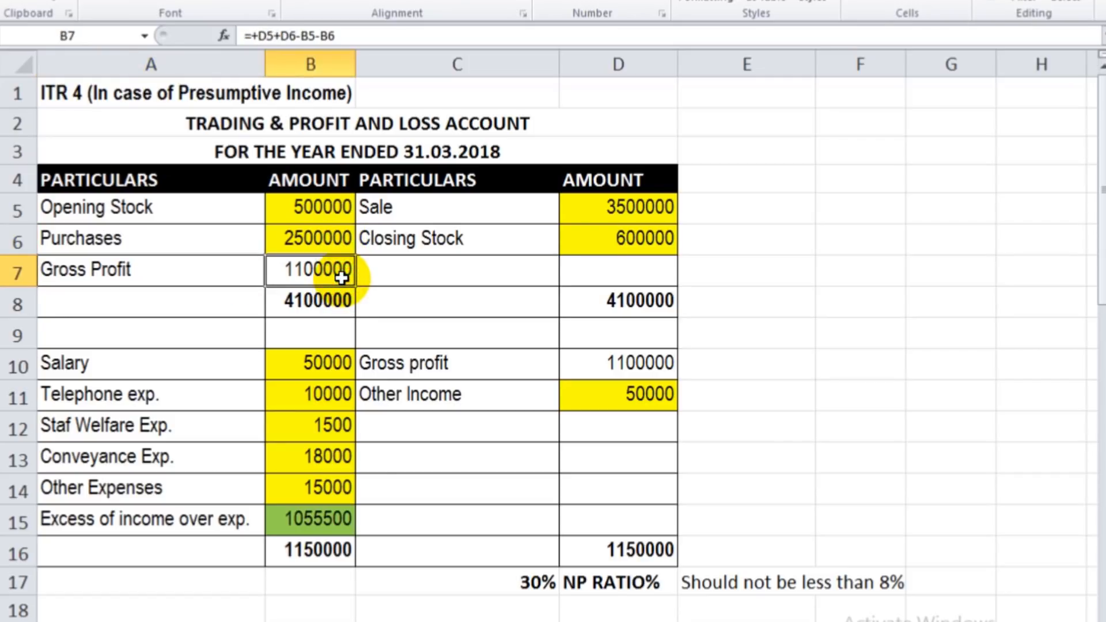
{"action": "left_click", "coordinate": [551, 375]}
{"action": "left_click", "coordinate": [604, 371]}
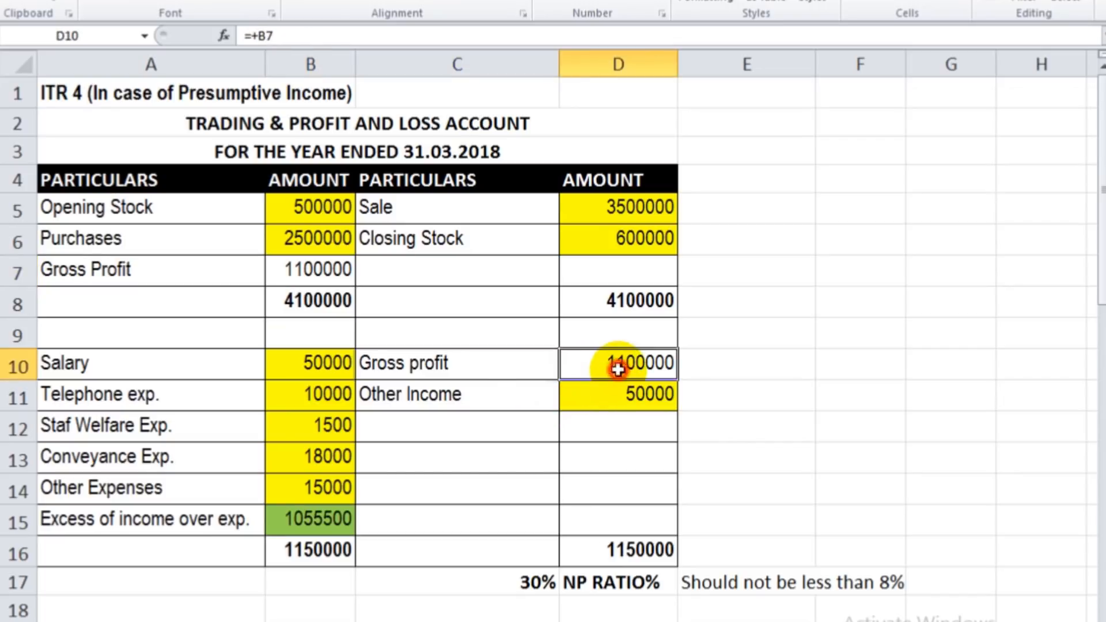
Examine the Other Income entry and its amount on the income side of the profit and loss account
{"action": "left_click", "coordinate": [500, 396]}
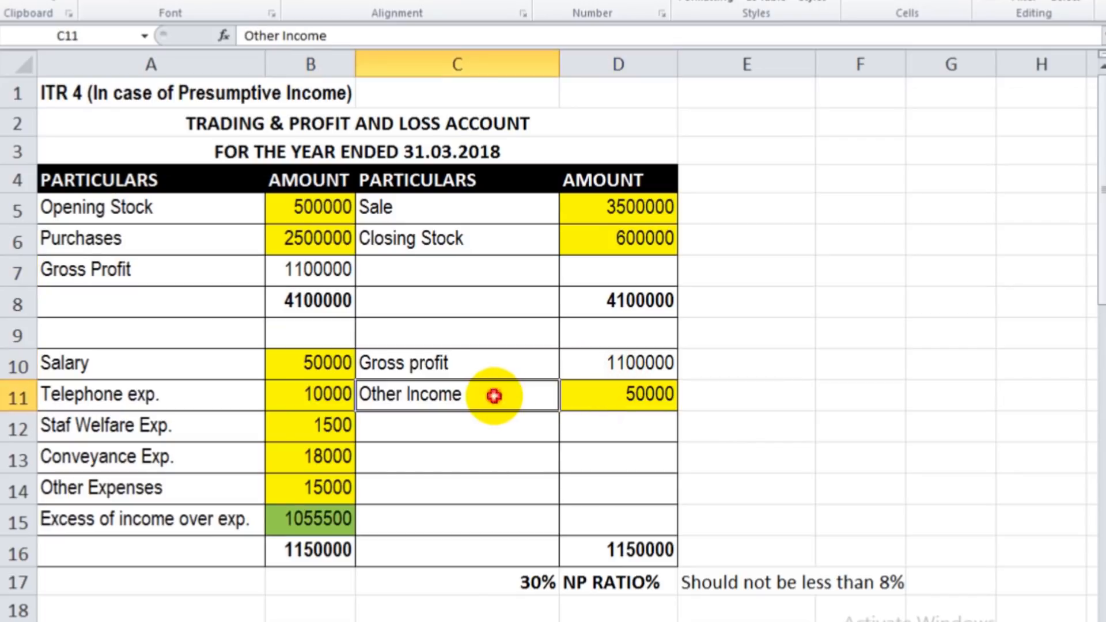
{"action": "left_click", "coordinate": [500, 210]}
{"action": "left_click", "coordinate": [467, 410]}
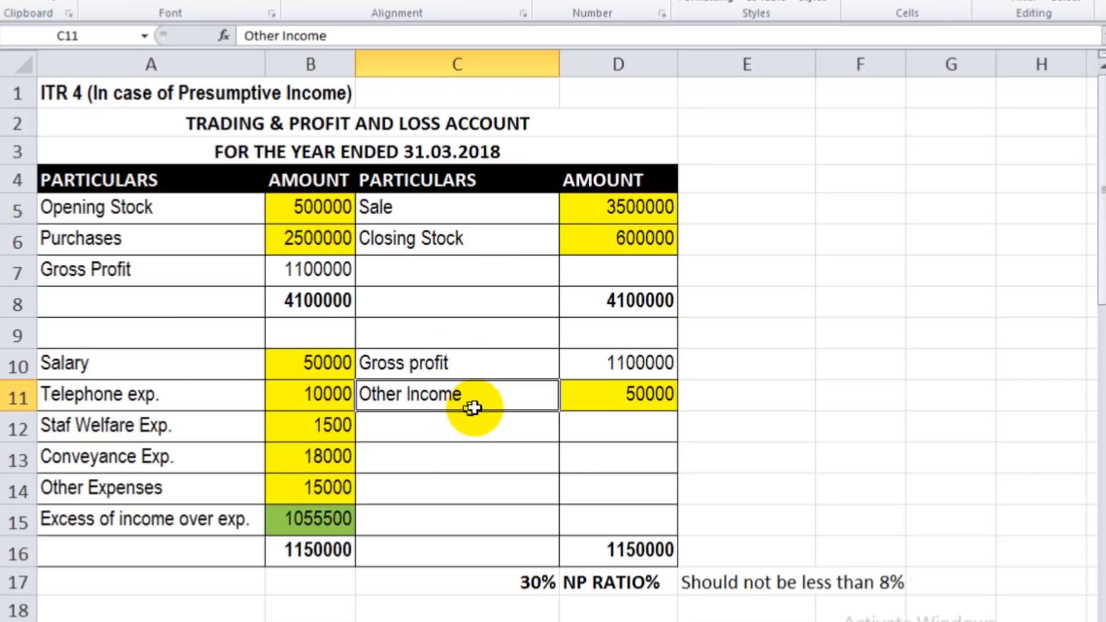
{"action": "left_click", "coordinate": [644, 401]}
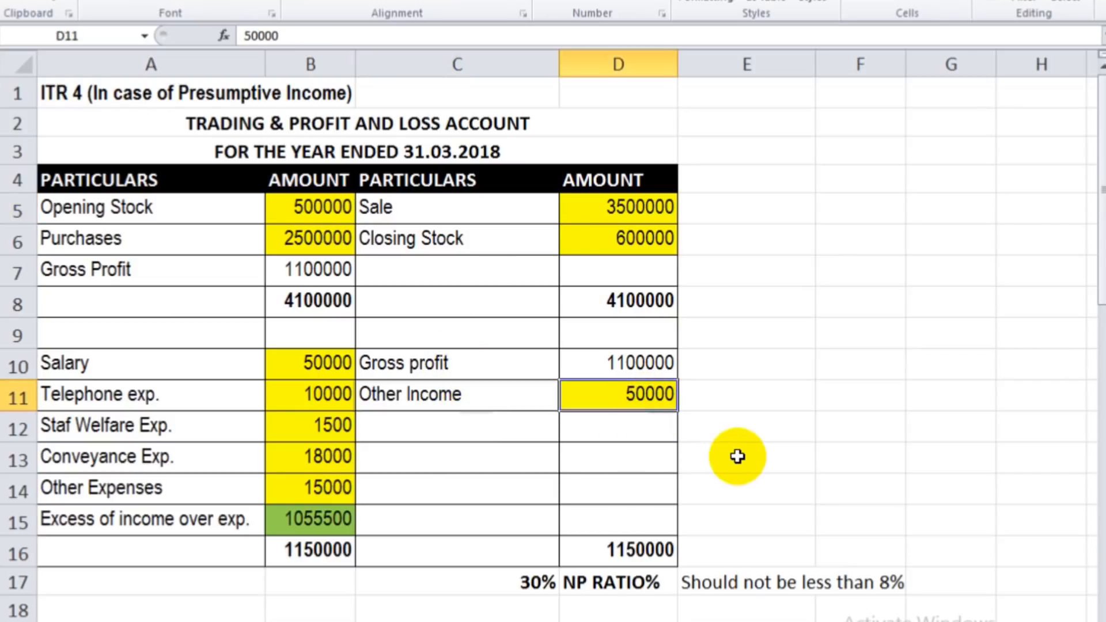
Examine each expense entry and its amount in the profit and loss account, from Salary through Other Expenses
{"action": "left_click", "coordinate": [121, 363]}
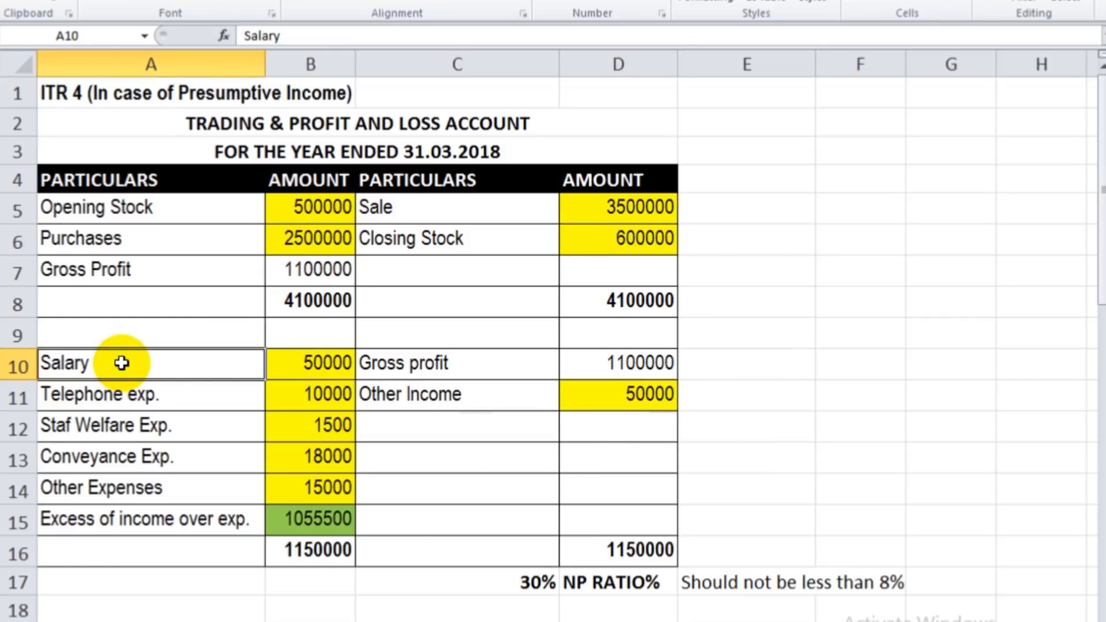
{"action": "left_click", "coordinate": [311, 373]}
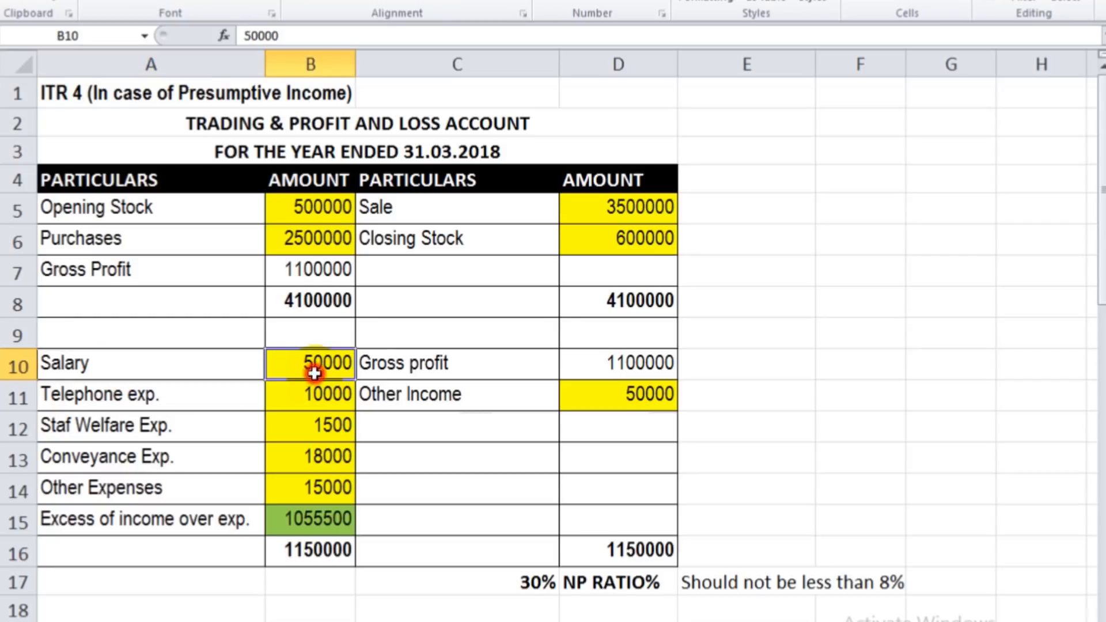
{"action": "left_click", "coordinate": [139, 405]}
{"action": "left_click", "coordinate": [297, 397]}
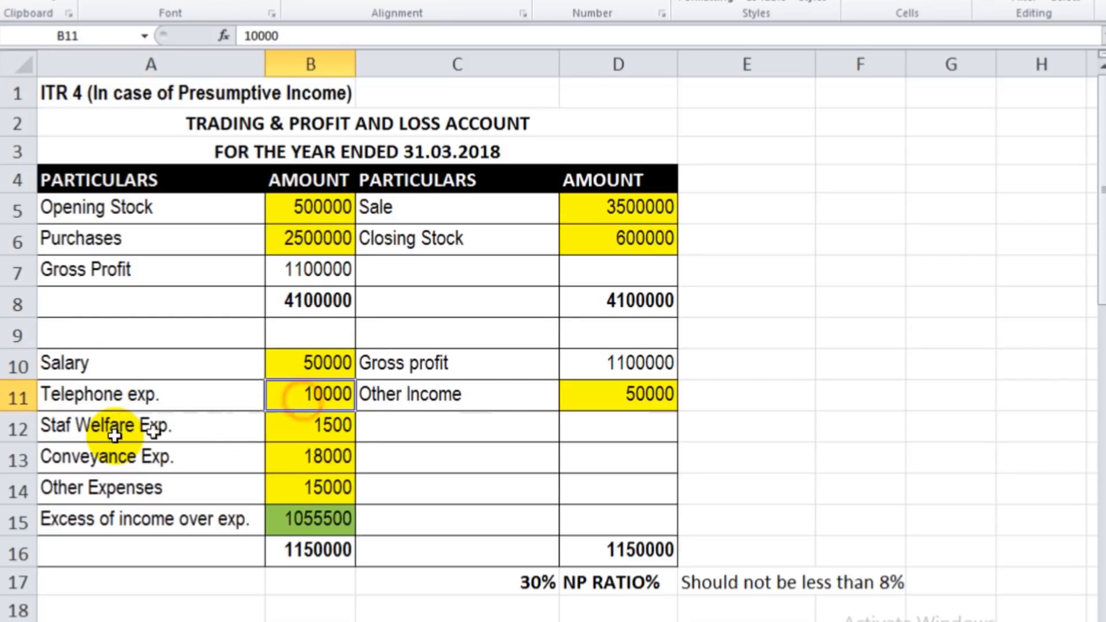
{"action": "left_click", "coordinate": [118, 432]}
{"action": "left_click", "coordinate": [298, 422]}
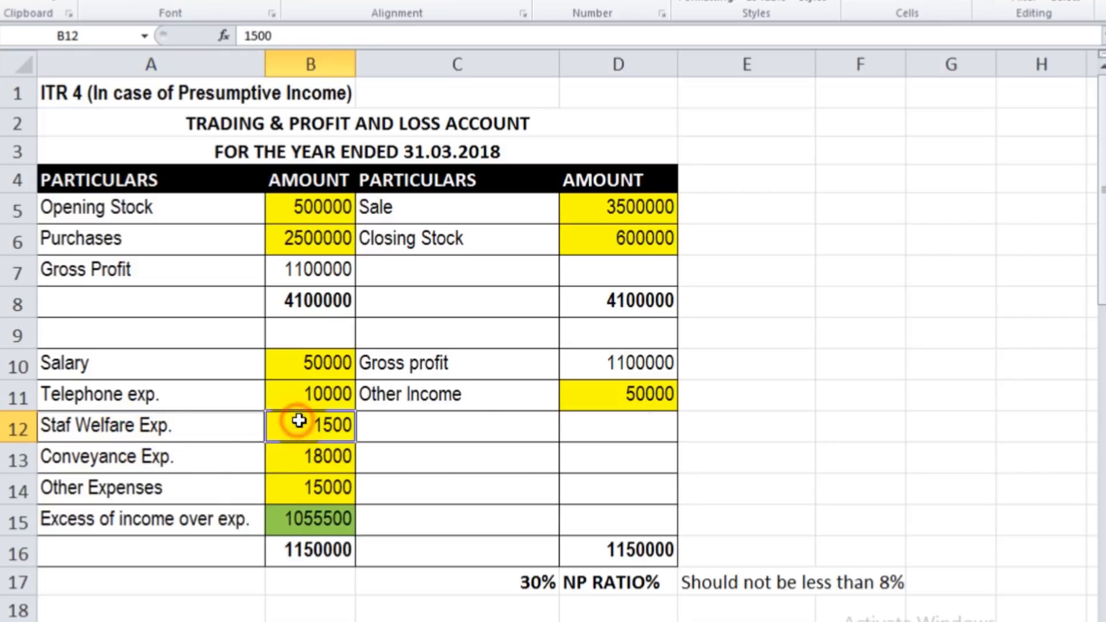
{"action": "left_click", "coordinate": [172, 460]}
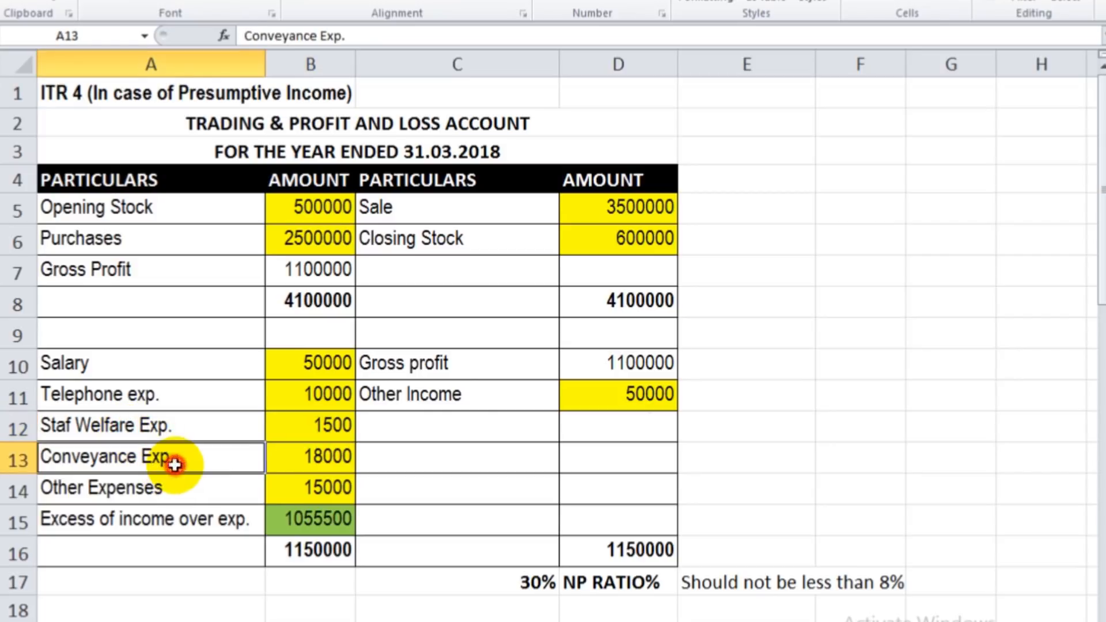
{"action": "left_click", "coordinate": [293, 459]}
{"action": "left_click", "coordinate": [240, 490]}
{"action": "left_click", "coordinate": [181, 395]}
{"action": "left_click", "coordinate": [177, 428]}
{"action": "left_click", "coordinate": [178, 458]}
{"action": "left_click", "coordinate": [208, 488]}
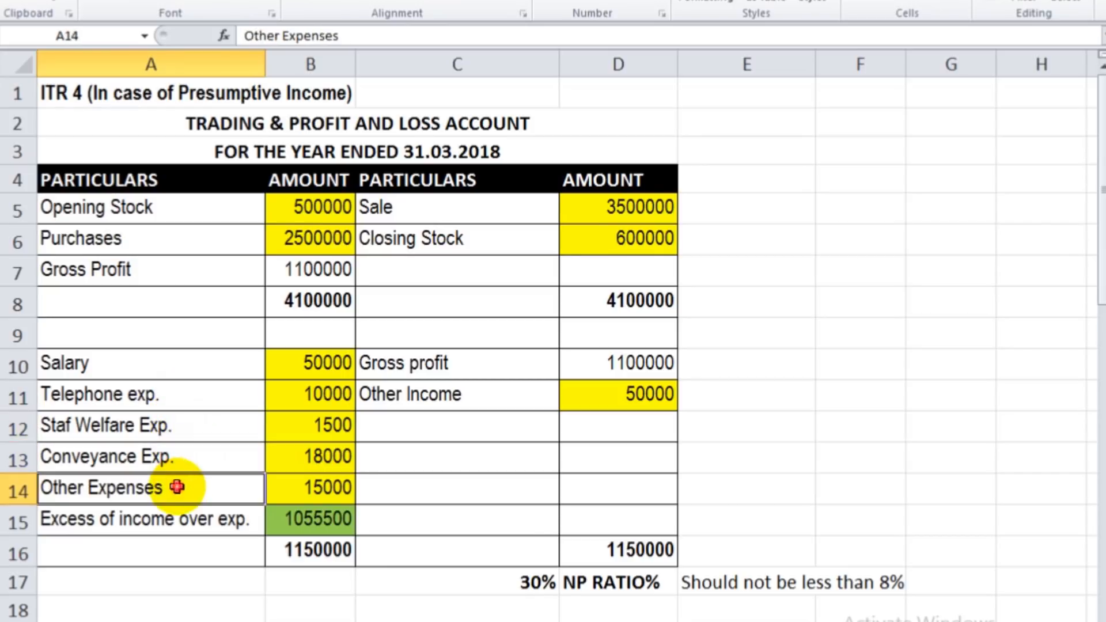
{"action": "left_click", "coordinate": [332, 488]}
Review the expense heads from Salary to Conveyance Exp. again, along with the Conveyance and Other Expenses amounts
{"action": "left_click", "coordinate": [185, 363]}
{"action": "left_click", "coordinate": [183, 398]}
{"action": "left_click", "coordinate": [185, 427]}
{"action": "left_click", "coordinate": [187, 457]}
{"action": "left_click", "coordinate": [206, 368]}
{"action": "left_click", "coordinate": [205, 398]}
{"action": "left_click", "coordinate": [199, 427]}
{"action": "left_click", "coordinate": [199, 458]}
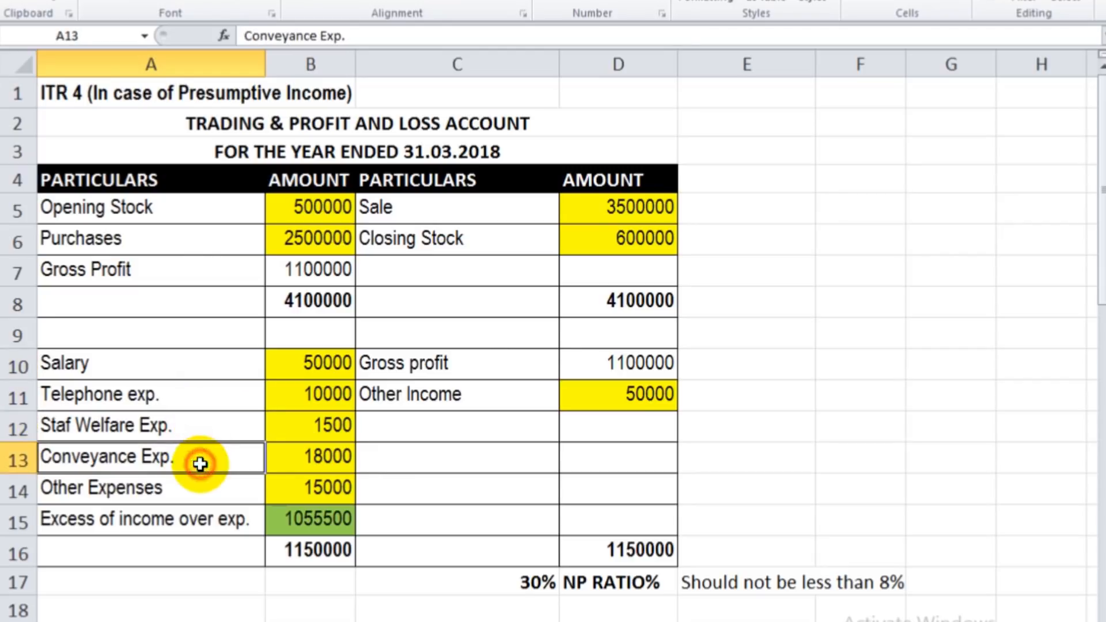
{"action": "left_click", "coordinate": [12, 459]}
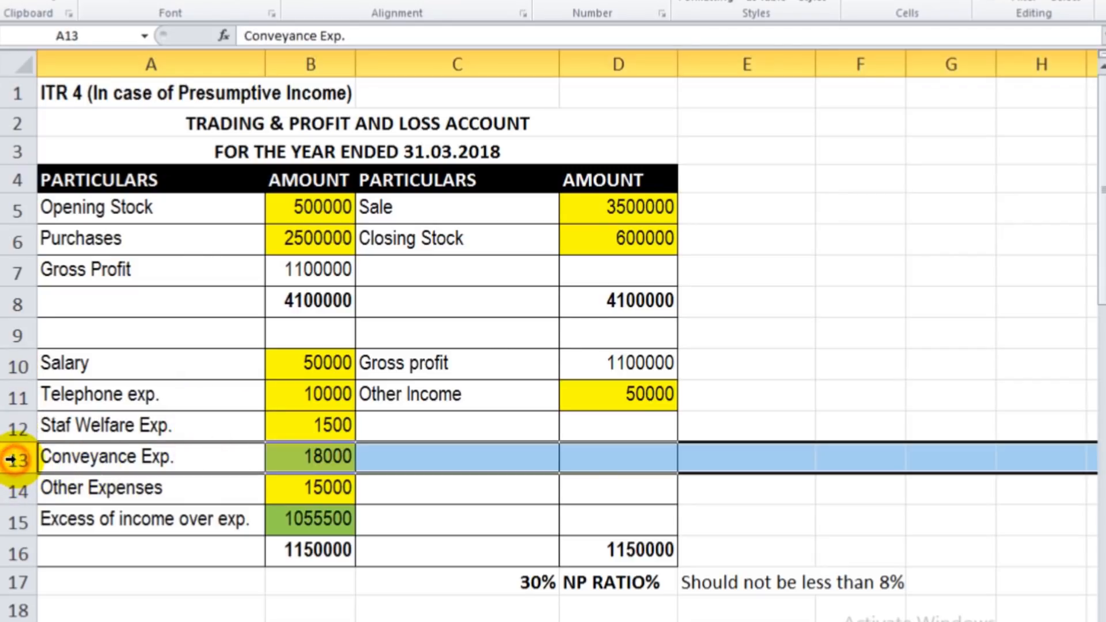
{"action": "left_click", "coordinate": [122, 456]}
{"action": "left_click", "coordinate": [322, 456]}
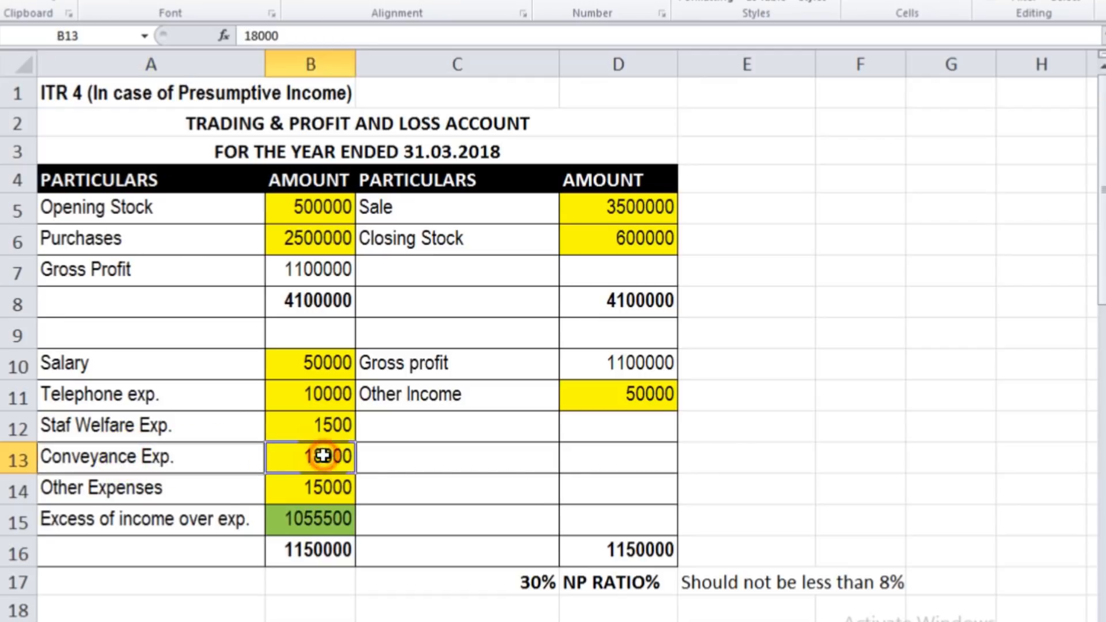
{"action": "left_click", "coordinate": [334, 488]}
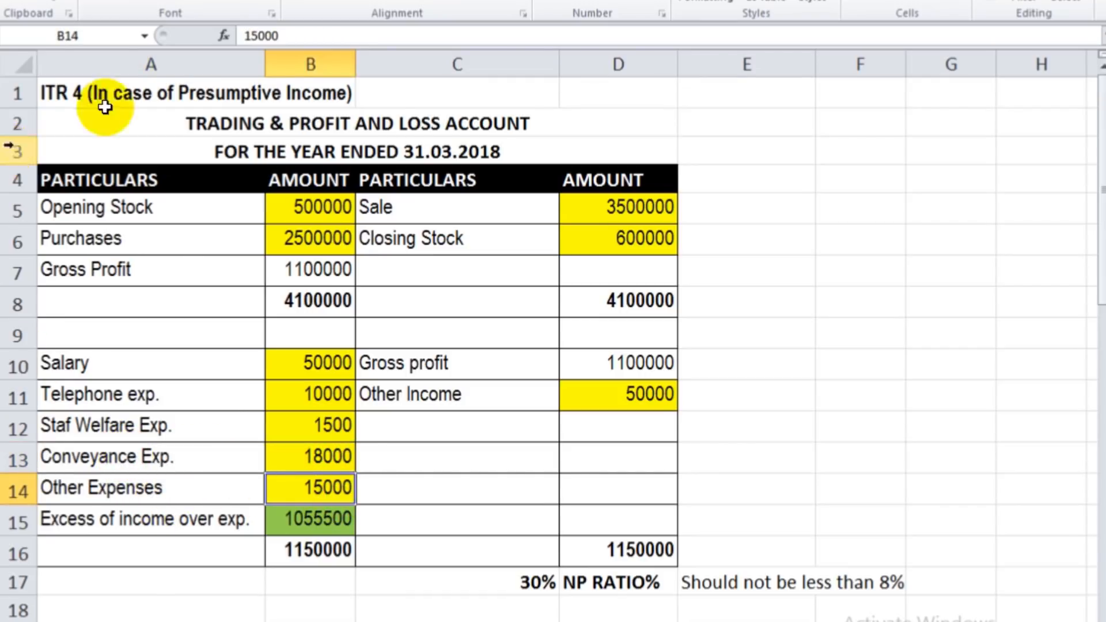
Examine the formula for excess of income over expenditure in B15 and the expense amounts it subtracts
{"action": "left_click", "coordinate": [211, 521]}
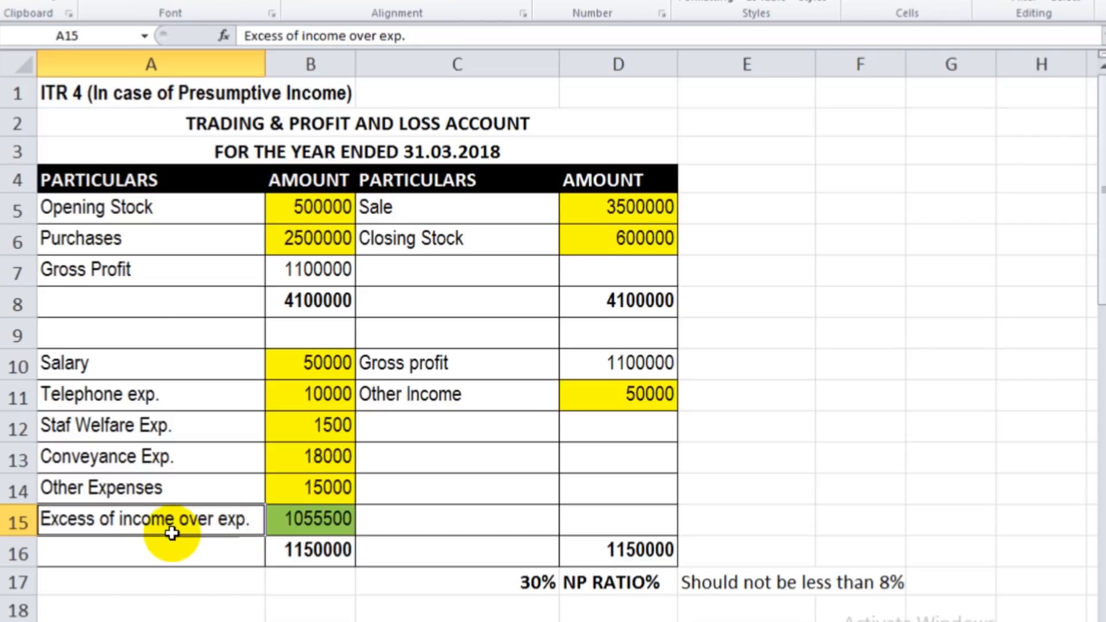
{"action": "left_click", "coordinate": [311, 519]}
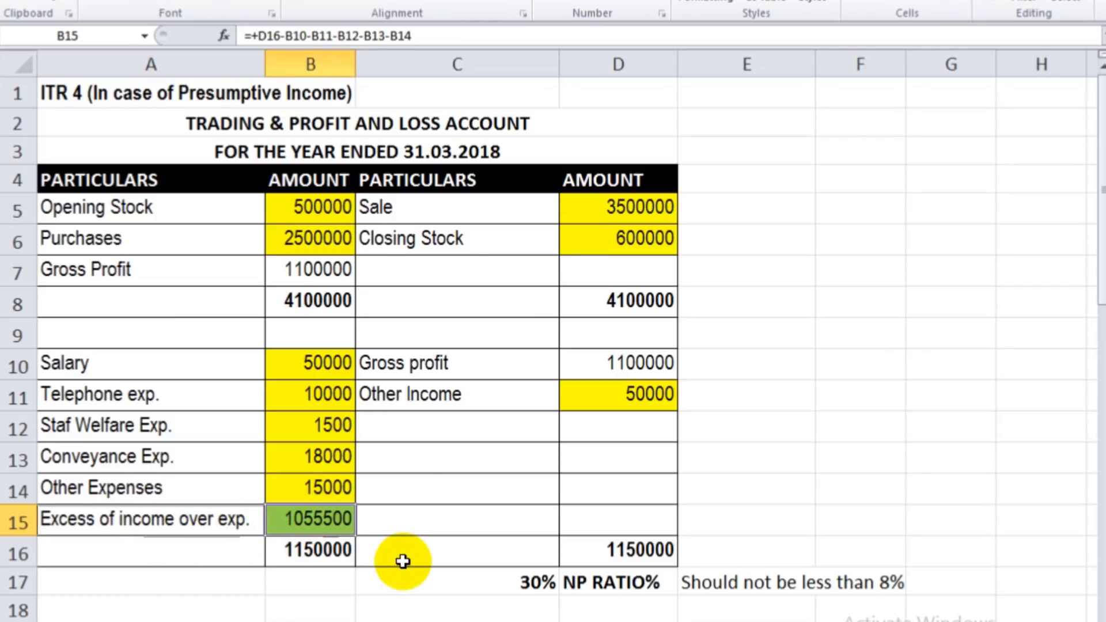
{"action": "key", "text": "F2"}
{"action": "key", "text": "Escape"}
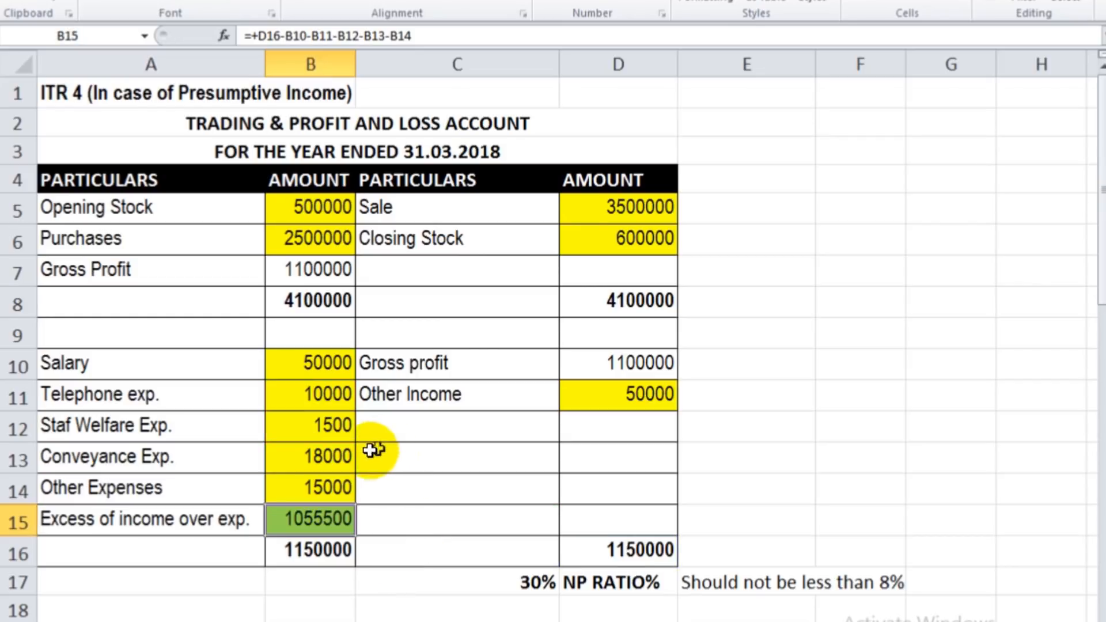
{"action": "left_click", "coordinate": [332, 363]}
{"action": "left_click", "coordinate": [321, 392]}
{"action": "left_click", "coordinate": [311, 434]}
{"action": "left_click", "coordinate": [317, 451]}
{"action": "left_click", "coordinate": [329, 489]}
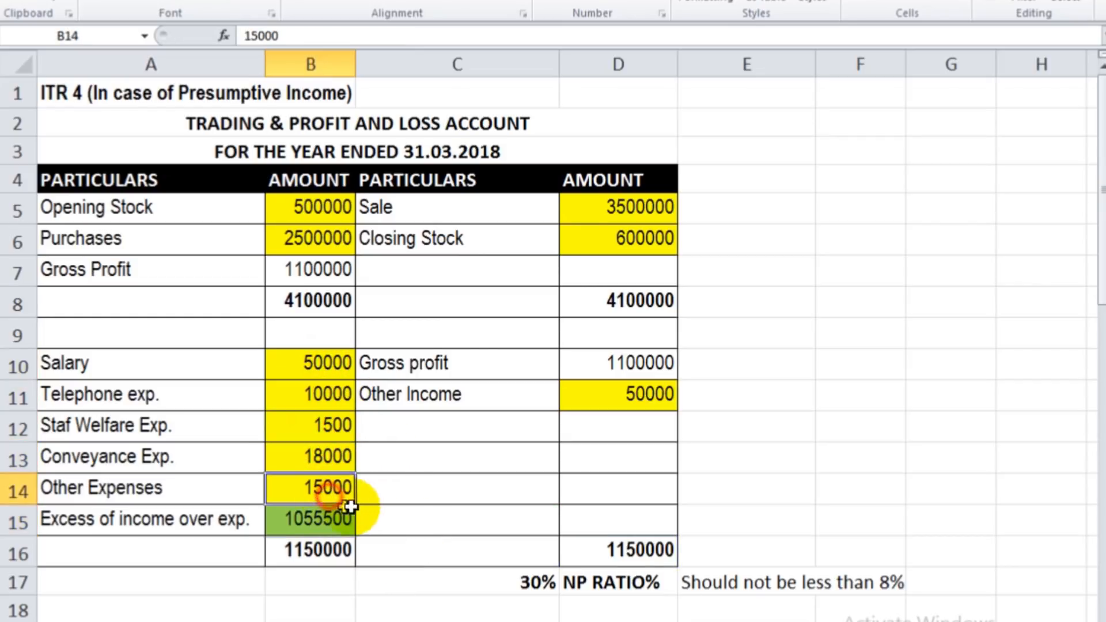
{"action": "left_click", "coordinate": [346, 521]}
Examine the NP ratio in row 17, its formula in C17 and the note on the required minimum percentage
{"action": "left_click_drag", "start_coordinate": [526, 583], "coordinate": [604, 584]}
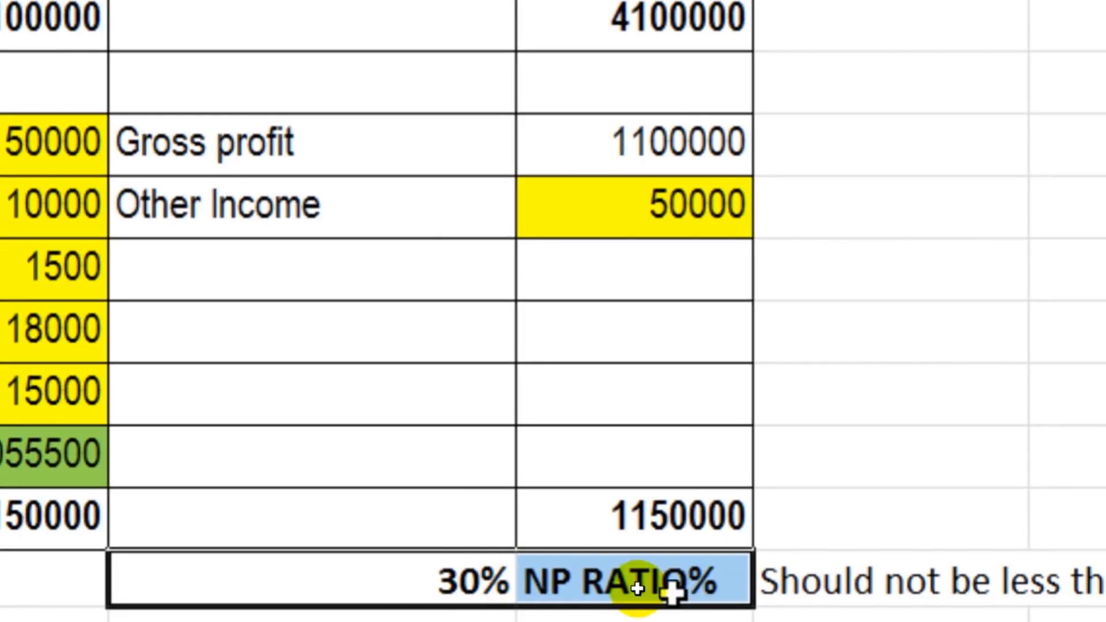
{"action": "left_click", "coordinate": [680, 589]}
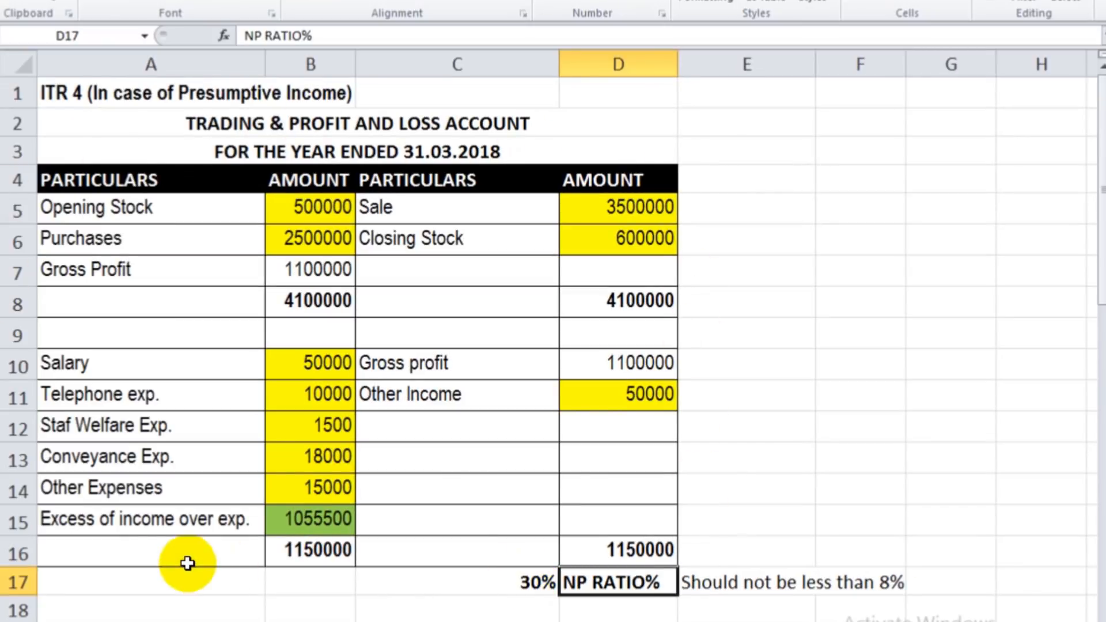
{"action": "left_click", "coordinate": [514, 588]}
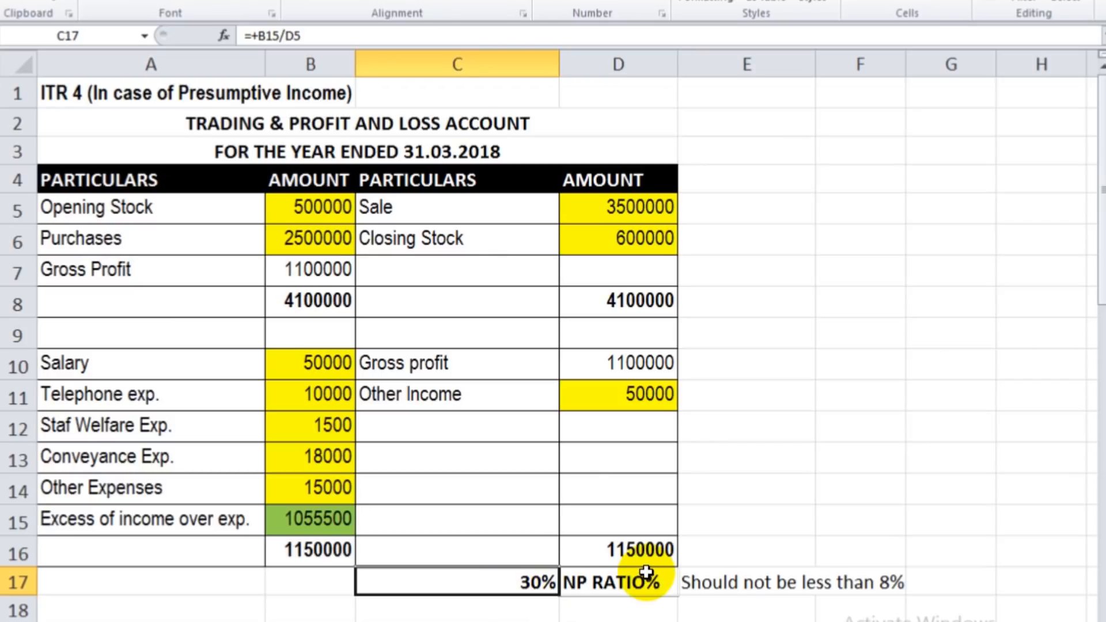
{"action": "left_click", "coordinate": [643, 590]}
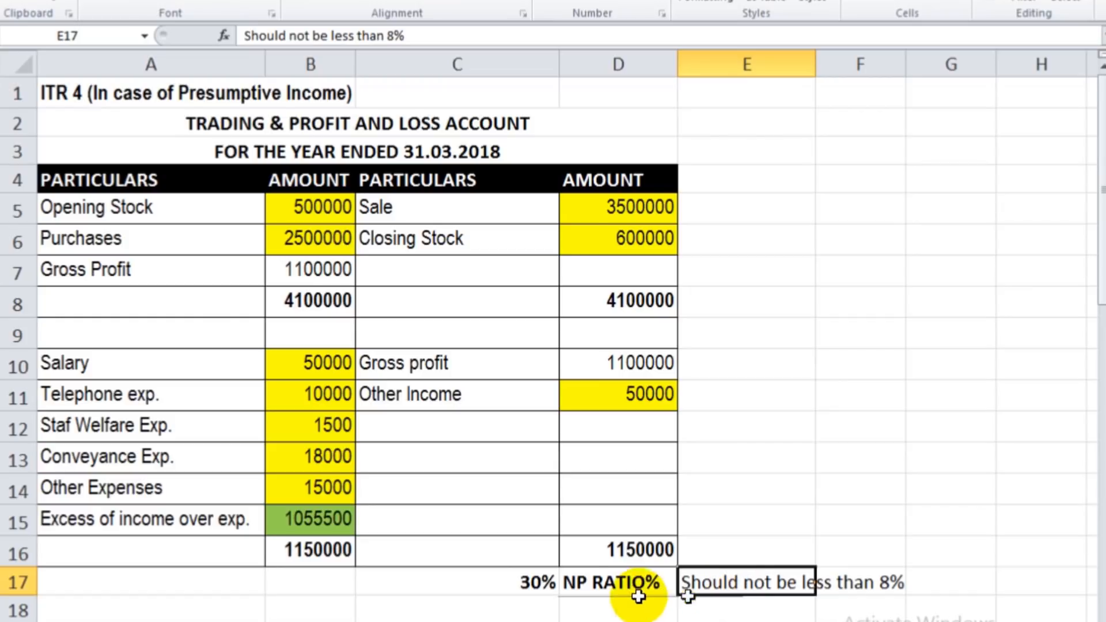
{"action": "left_click", "coordinate": [567, 584]}
{"action": "left_click", "coordinate": [528, 587]}
{"action": "left_click", "coordinate": [573, 583]}
{"action": "left_click", "coordinate": [535, 583]}
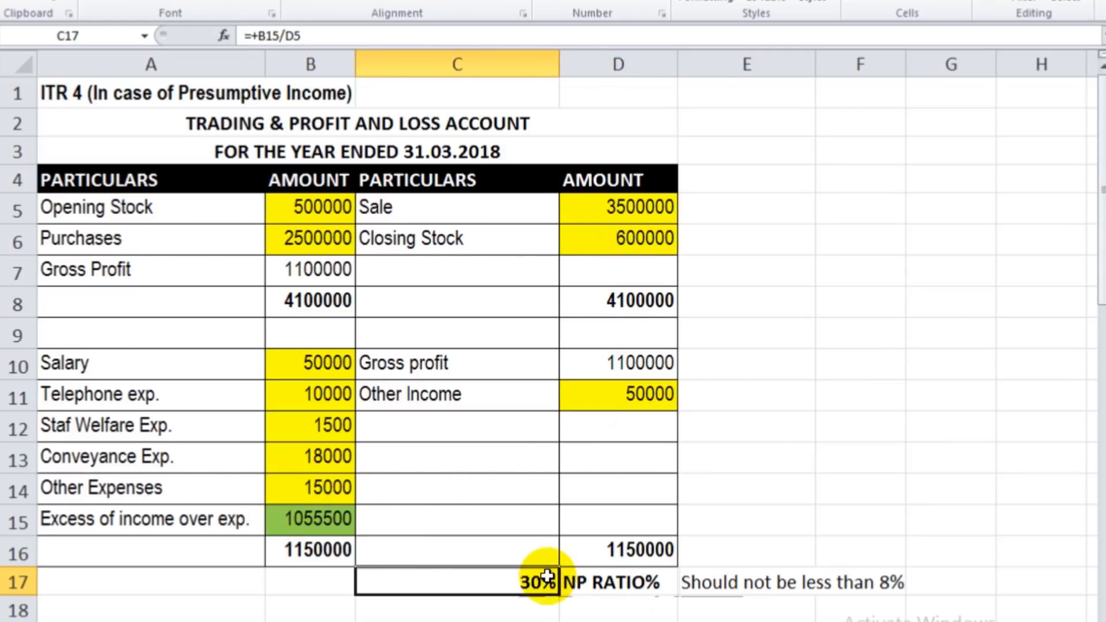
{"action": "left_click", "coordinate": [599, 585]}
{"action": "left_click", "coordinate": [535, 582]}
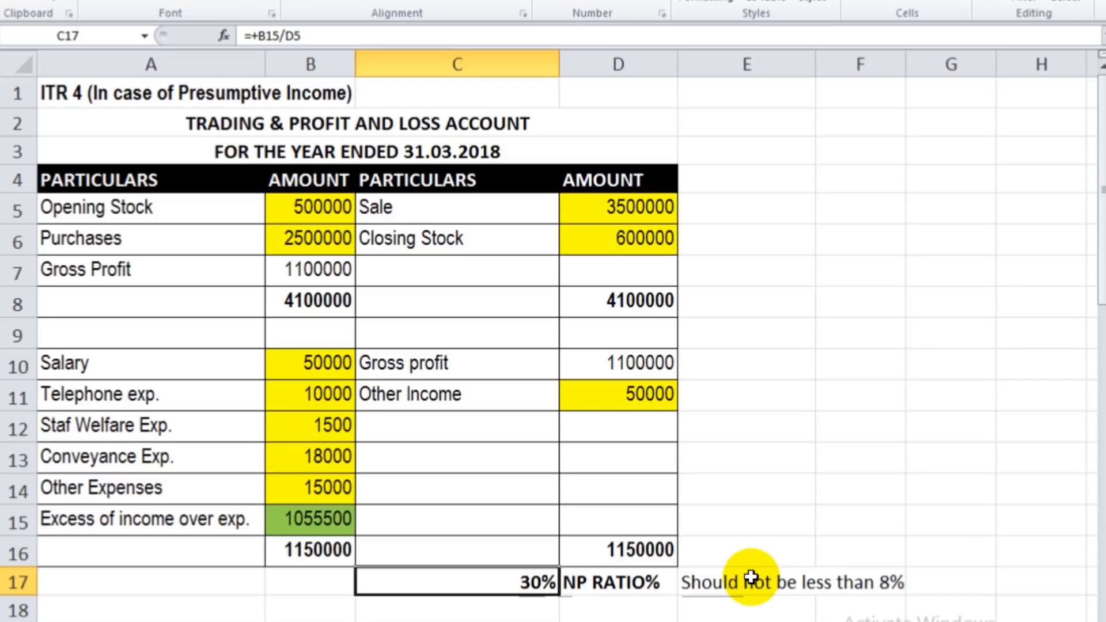
Review the Trading & Profit and Loss Account's expenses, excess of income in B15 and NP ratio in C17
{"action": "left_click", "coordinate": [279, 126]}
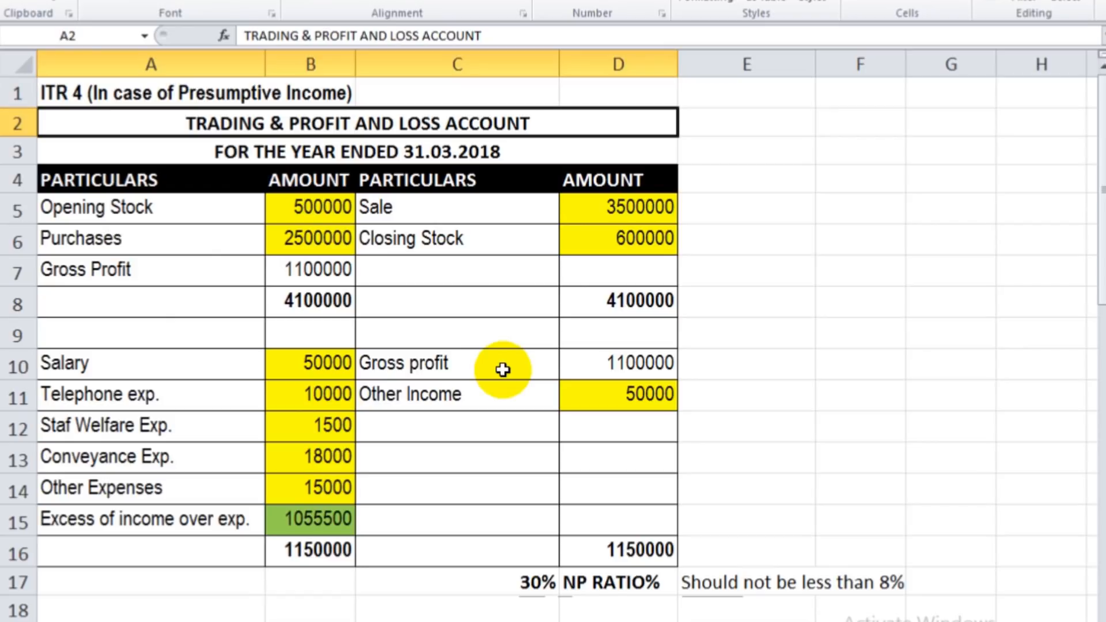
{"action": "left_click", "coordinate": [315, 390]}
{"action": "left_click", "coordinate": [319, 444]}
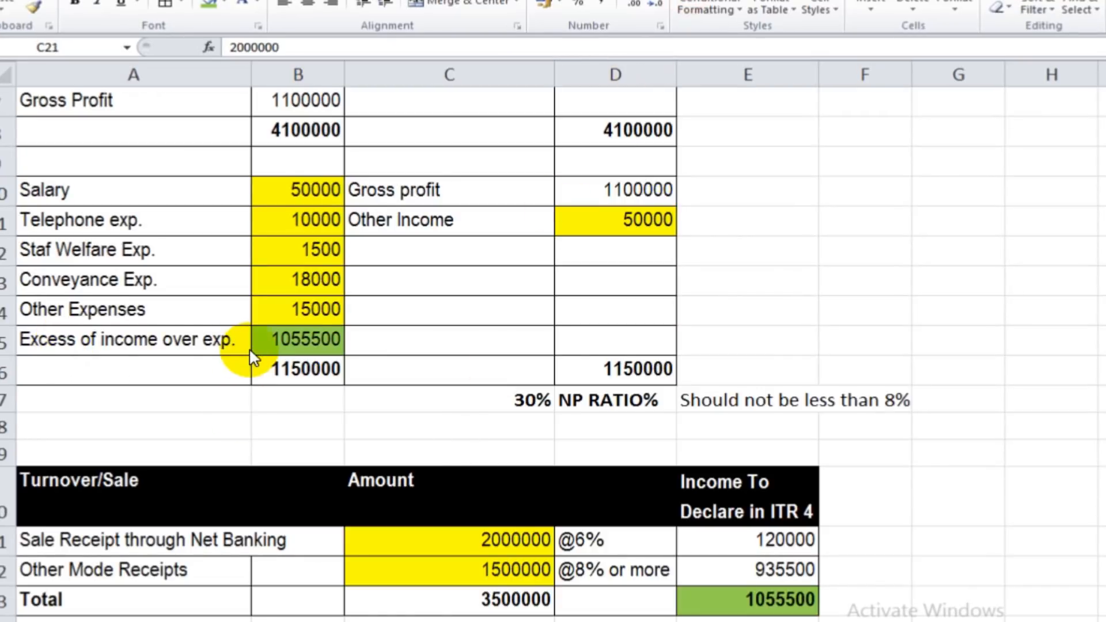
{"action": "left_click", "coordinate": [270, 340]}
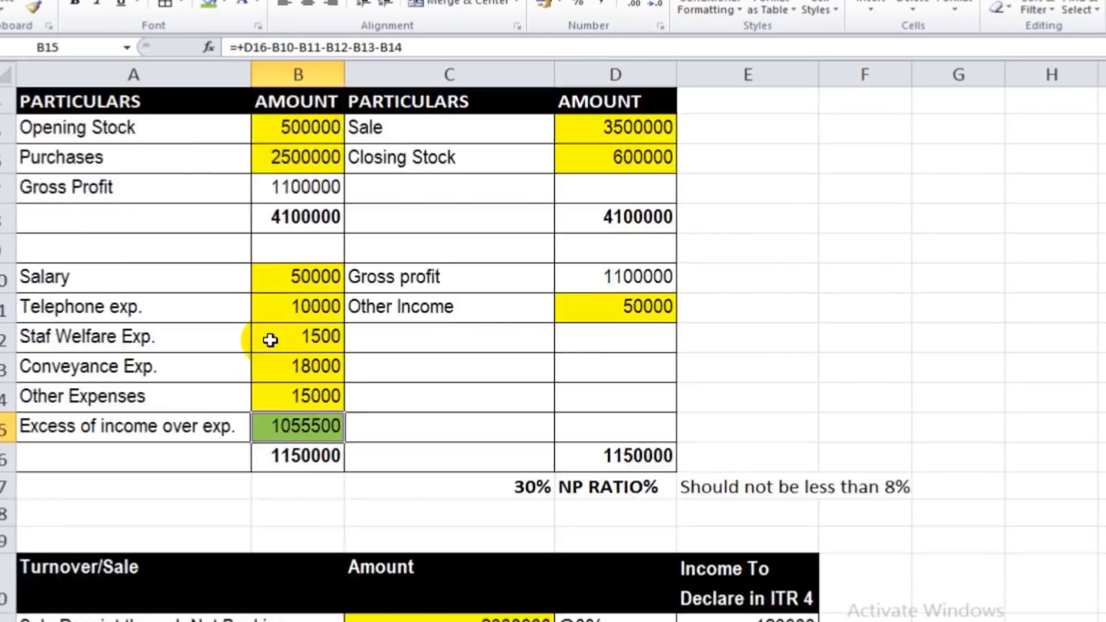
{"action": "scroll", "coordinate": [270, 339], "scroll_direction": "up", "scroll_amount": 1}
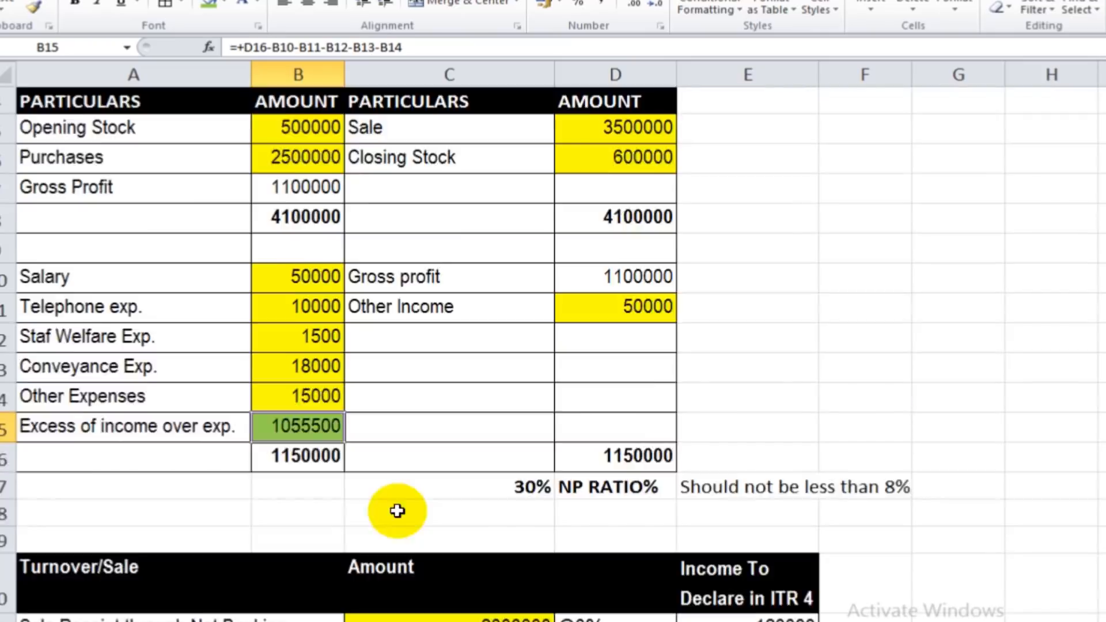
{"action": "scroll", "coordinate": [397, 510], "scroll_direction": "down", "scroll_amount": 1}
{"action": "left_click", "coordinate": [602, 402]}
{"action": "left_click", "coordinate": [537, 402]}
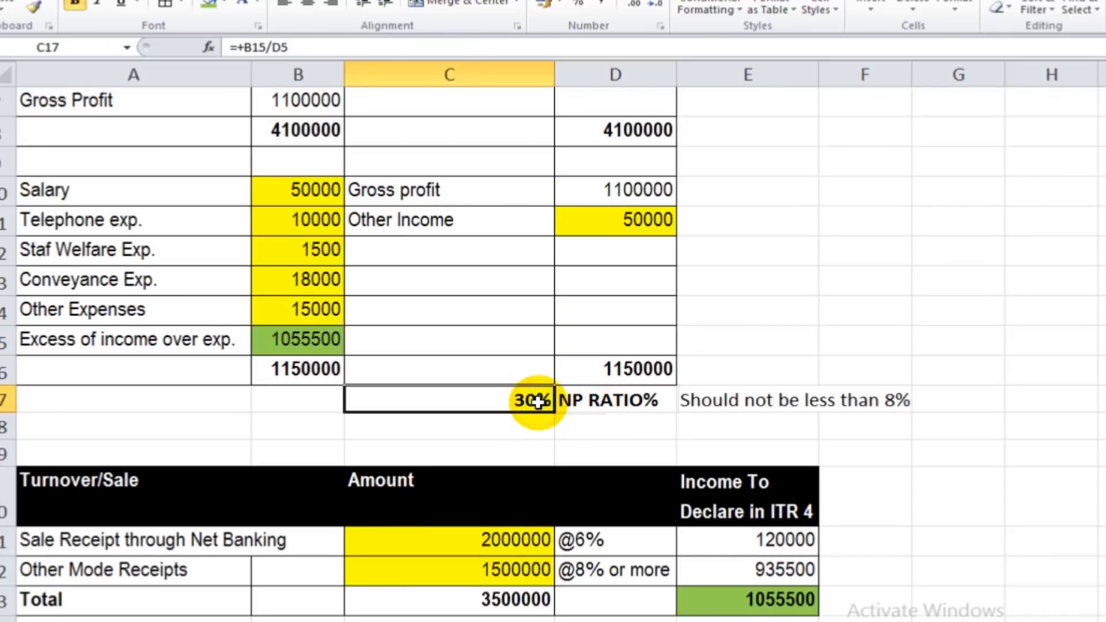
Compare the Sale entry with the turnover split between net banking and other mode receipts, including the net banking rate
{"action": "scroll", "coordinate": [538, 402], "scroll_direction": "up", "scroll_amount": 1}
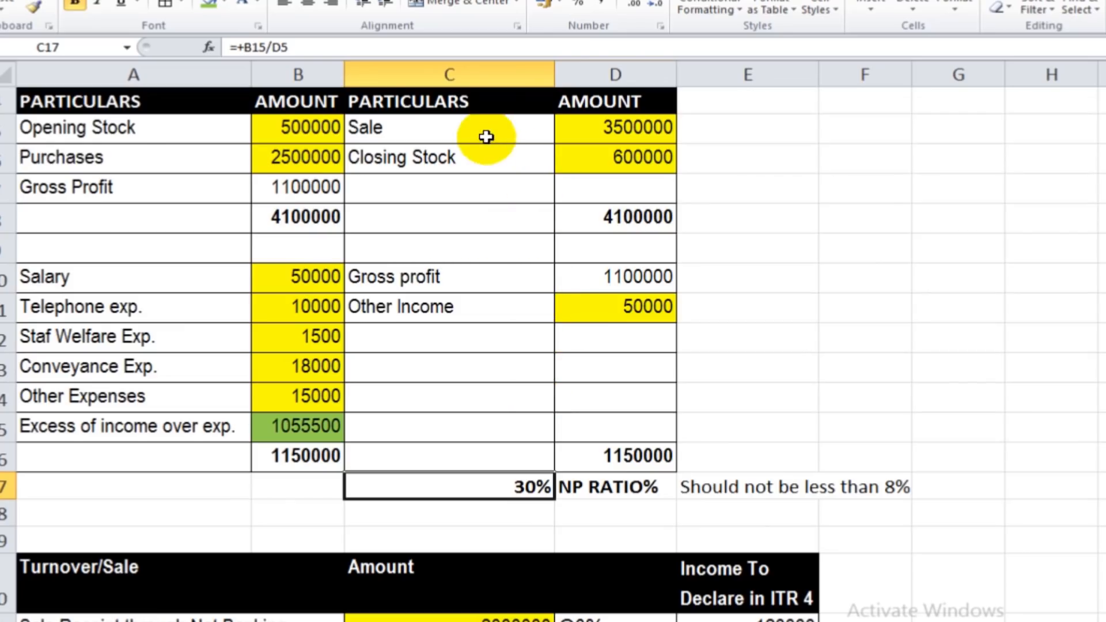
{"action": "left_click", "coordinate": [486, 137]}
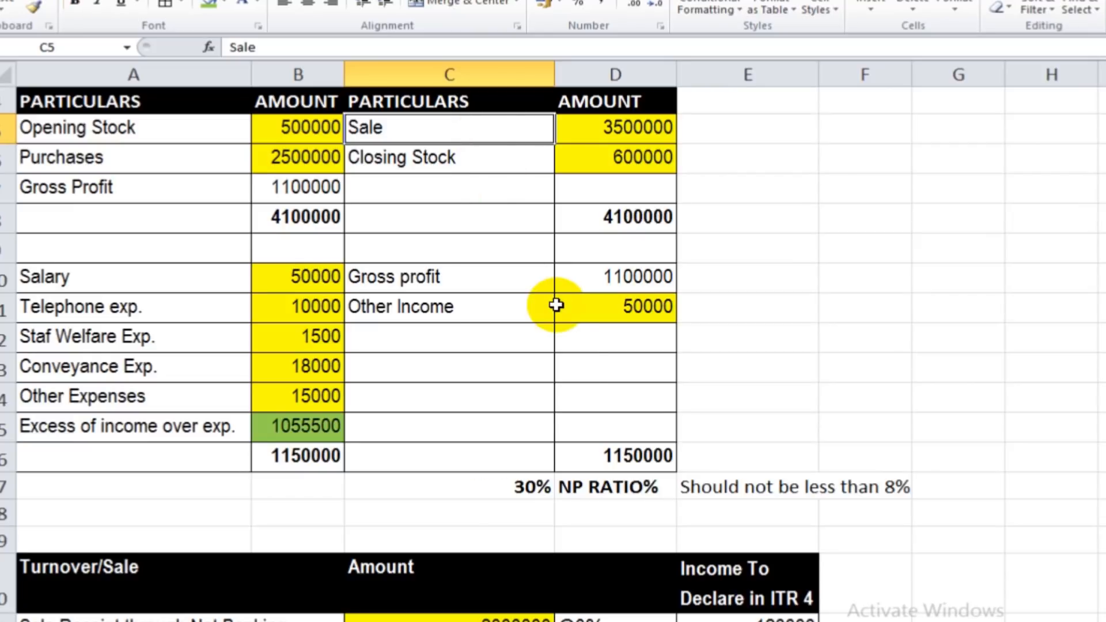
{"action": "scroll", "coordinate": [575, 405], "scroll_direction": "down", "scroll_amount": 1}
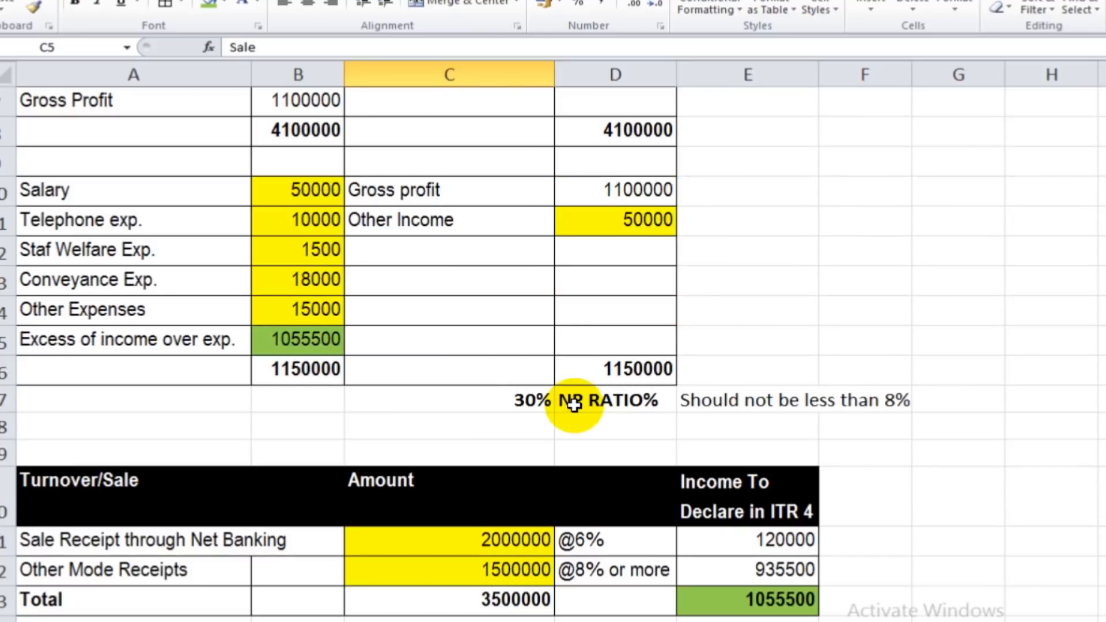
{"action": "left_click", "coordinate": [207, 543]}
{"action": "left_click", "coordinate": [545, 541]}
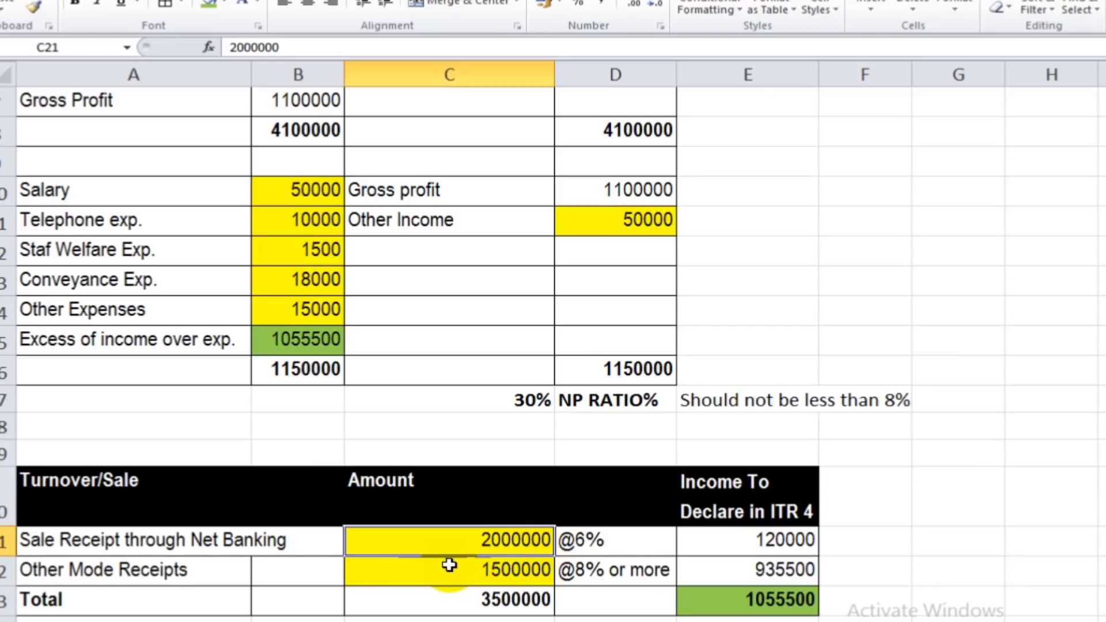
{"action": "left_click", "coordinate": [236, 570]}
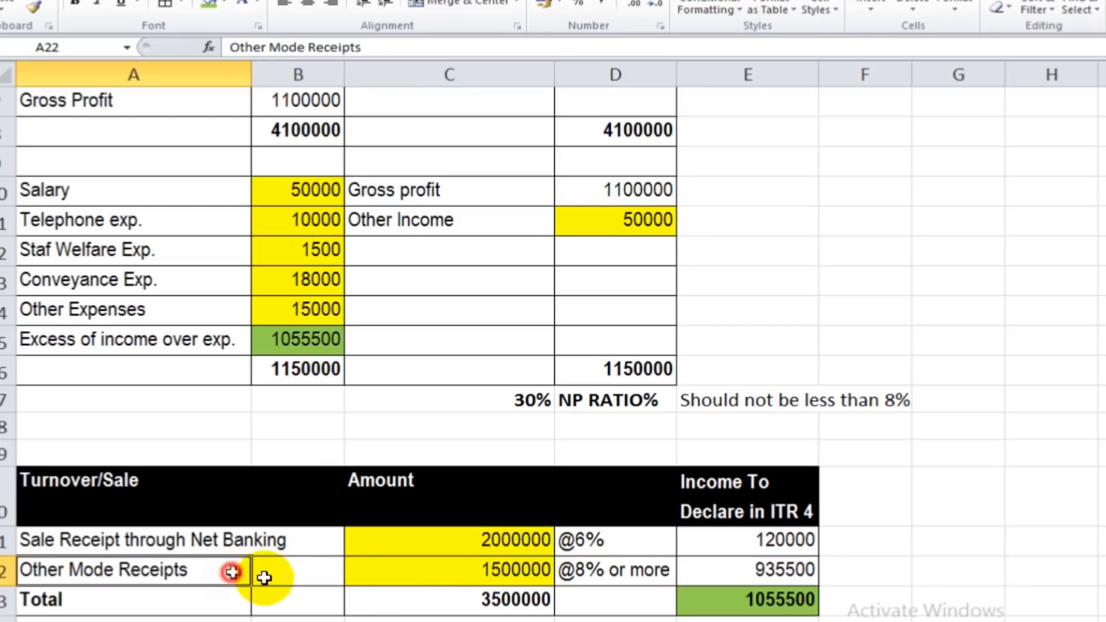
{"action": "left_click", "coordinate": [514, 573]}
{"action": "left_click", "coordinate": [510, 547]}
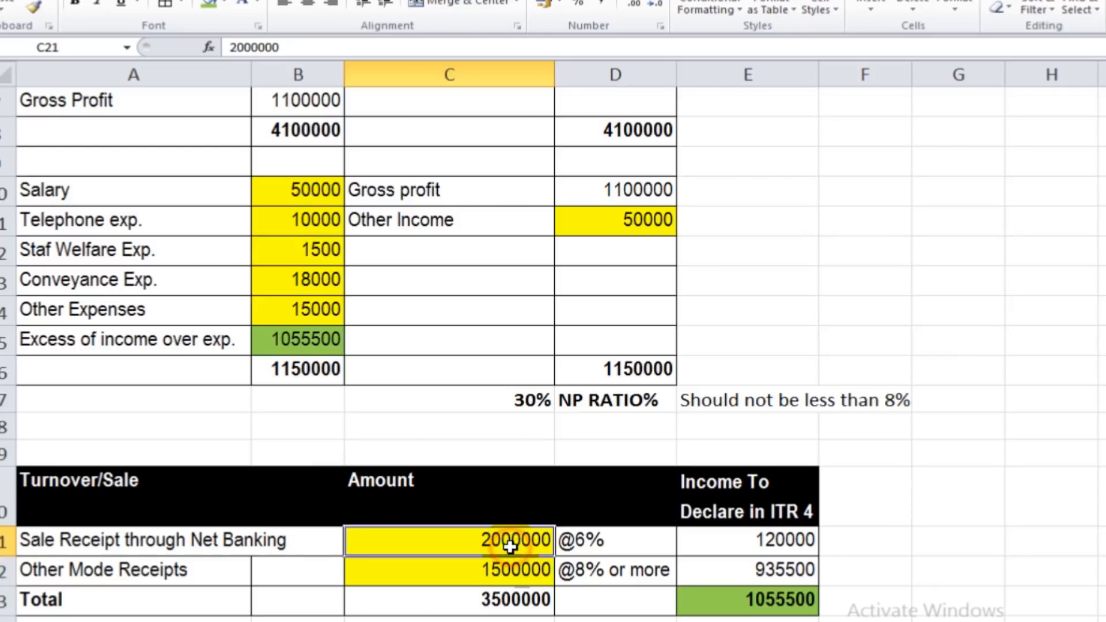
{"action": "left_click", "coordinate": [623, 546]}
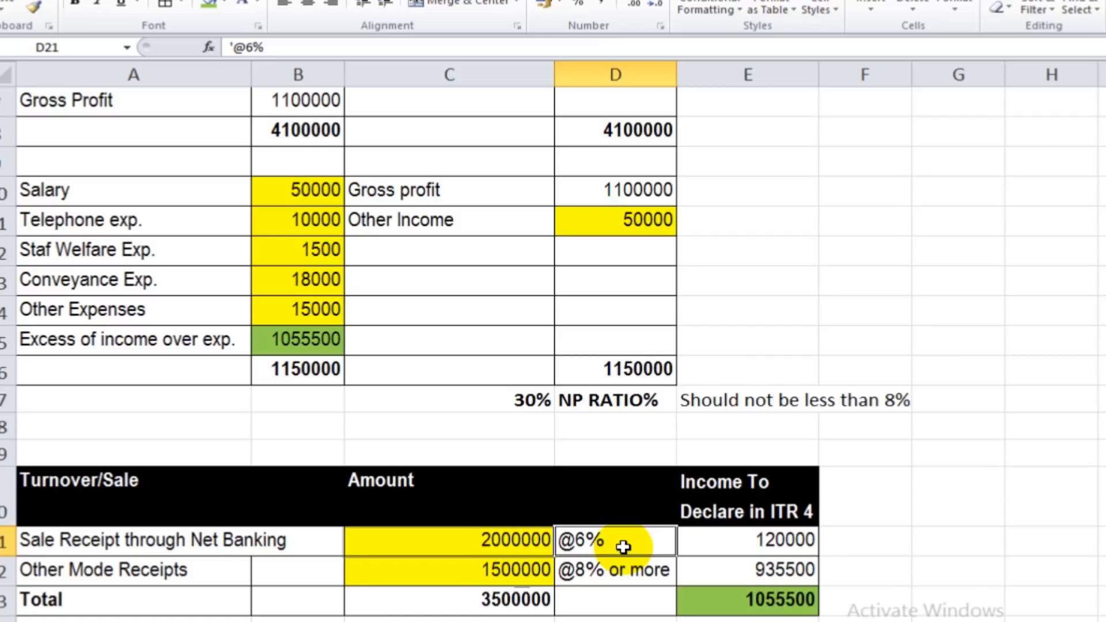
Compare the Sale entry in D5 with the net banking amount in C21 and the other mode receipts formula in C22
{"action": "scroll", "coordinate": [623, 547], "scroll_direction": "up", "scroll_amount": 2}
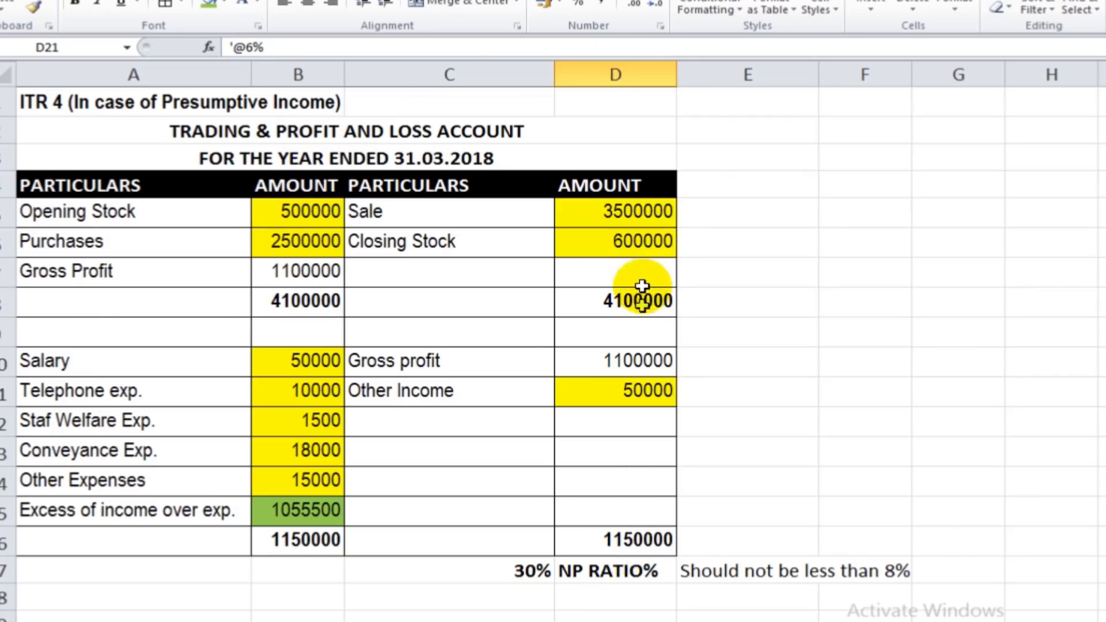
{"action": "left_click", "coordinate": [637, 213]}
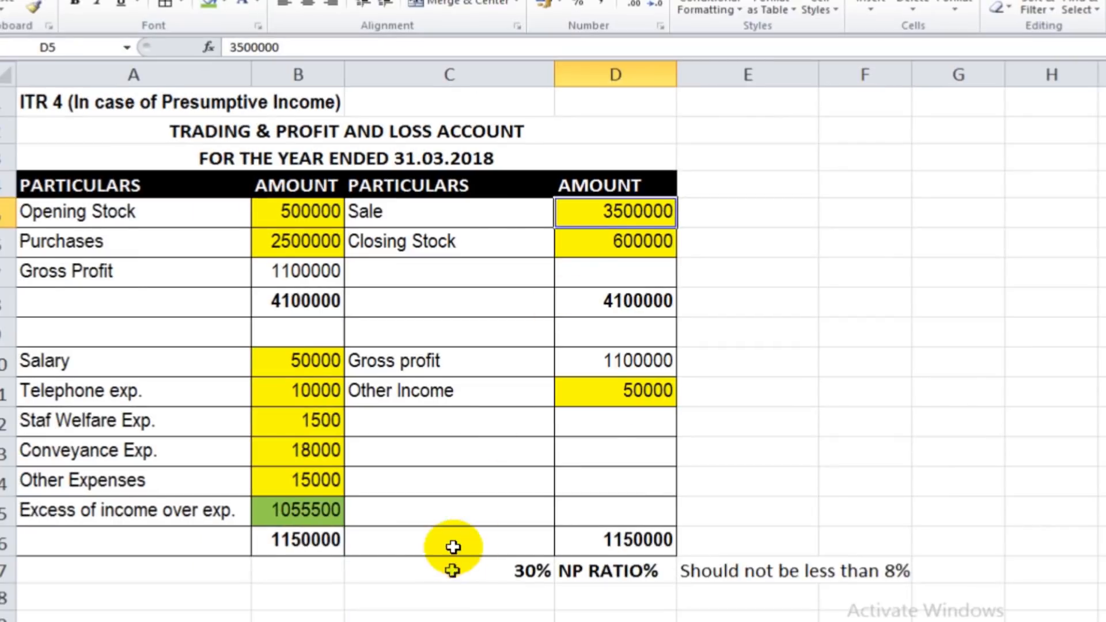
{"action": "scroll", "coordinate": [452, 543], "scroll_direction": "down", "scroll_amount": 2}
{"action": "left_click", "coordinate": [456, 539]}
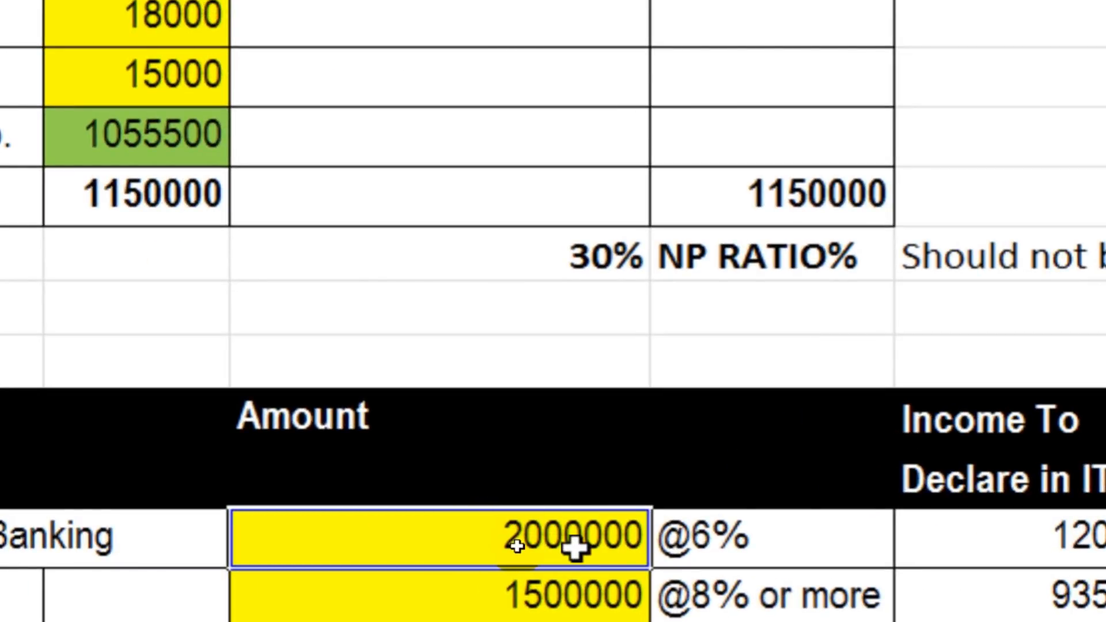
{"action": "left_click", "coordinate": [566, 599]}
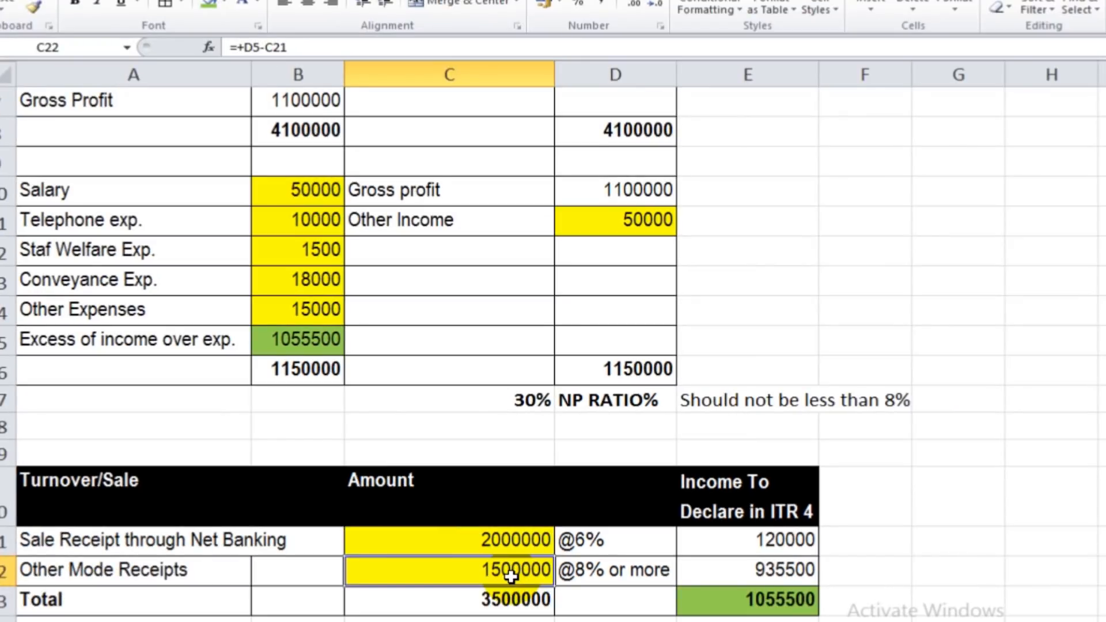
{"action": "left_click", "coordinate": [549, 542]}
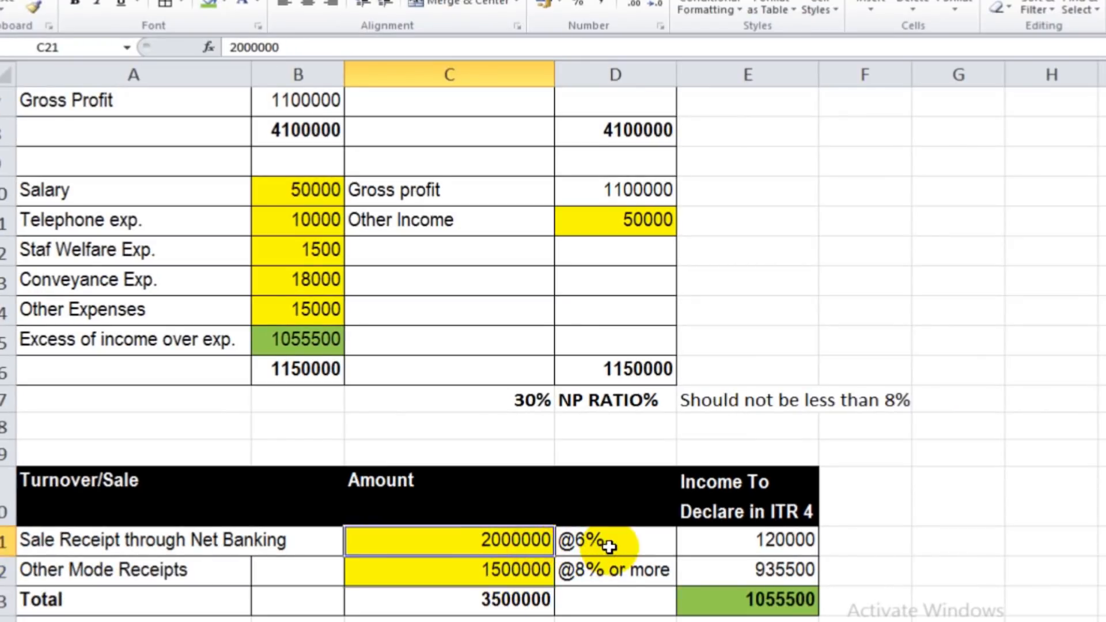
Examine how the income to declare in E21, E22 and E23 is calculated from the net banking receipts and the excess of income in B15
{"action": "left_click", "coordinate": [611, 545]}
{"action": "left_click", "coordinate": [804, 543]}
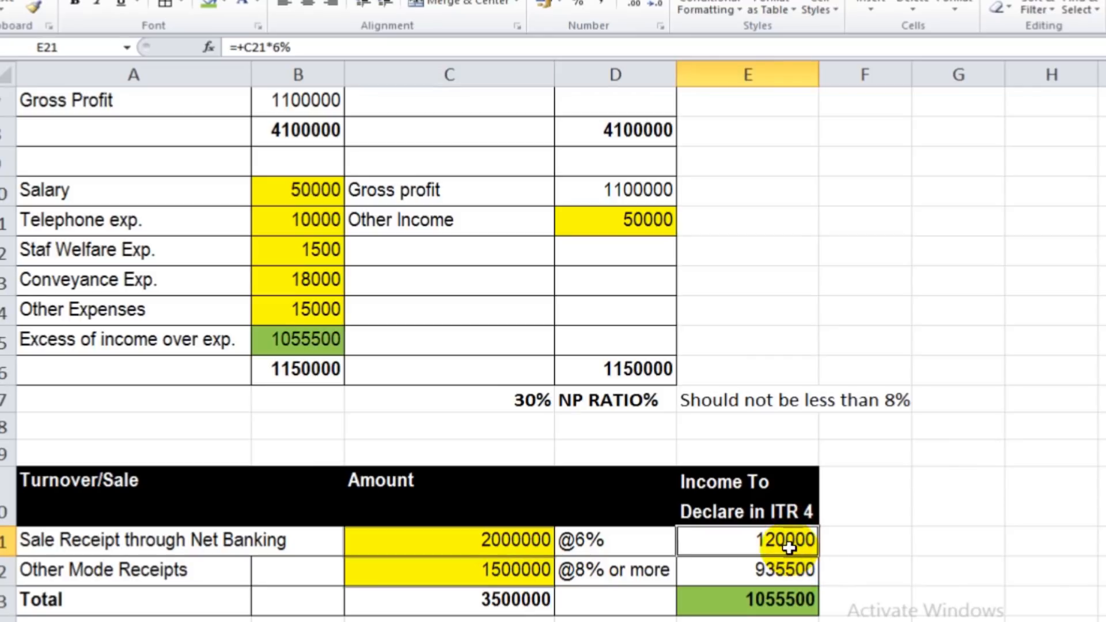
{"action": "left_click", "coordinate": [539, 540]}
{"action": "left_click", "coordinate": [804, 545]}
{"action": "left_click", "coordinate": [285, 345]}
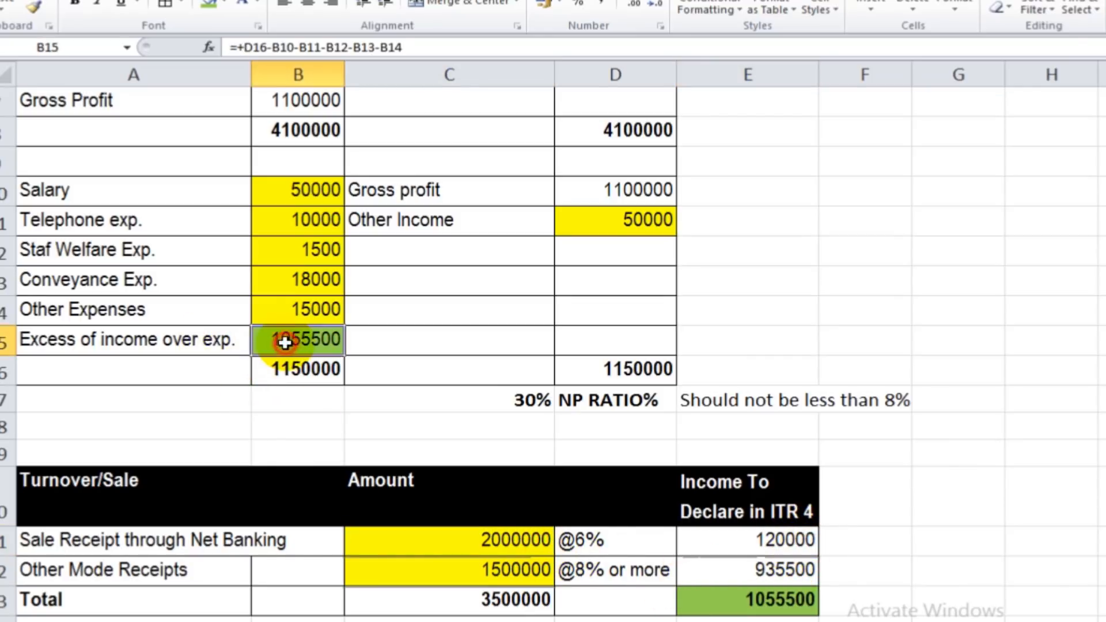
{"action": "left_click", "coordinate": [730, 570]}
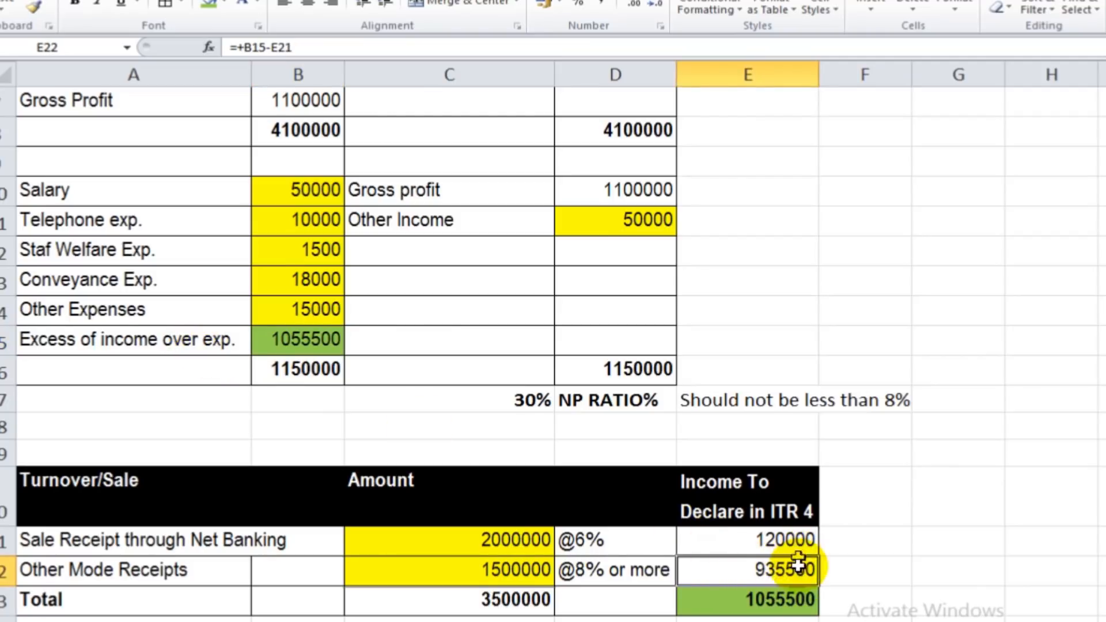
{"action": "left_click", "coordinate": [782, 596]}
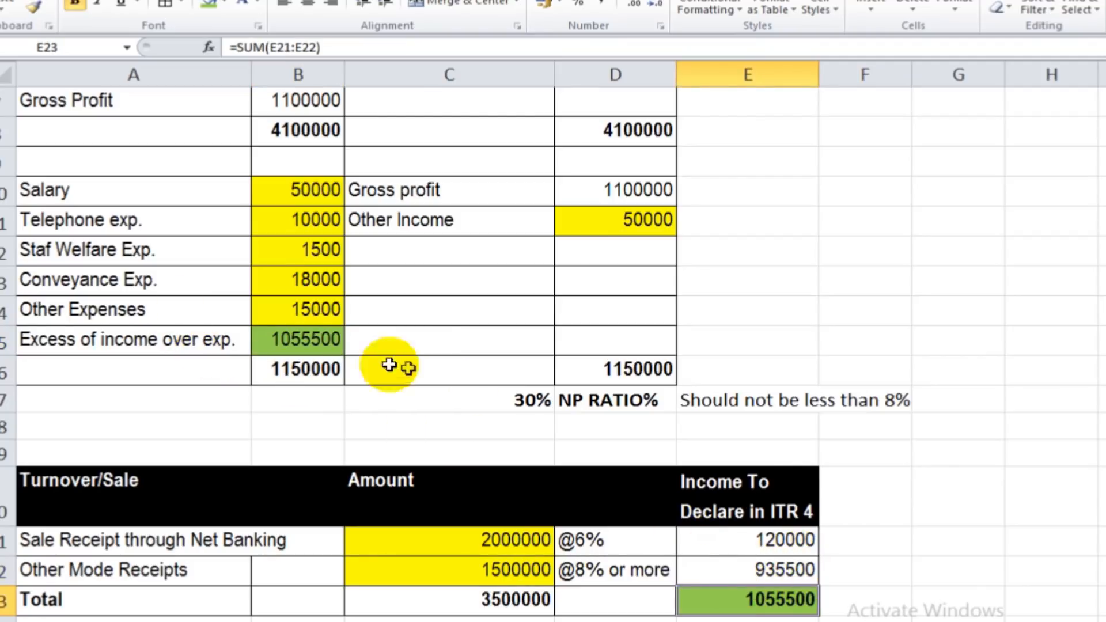
{"action": "double_click", "coordinate": [817, 606]}
{"action": "key", "text": "Escape"}
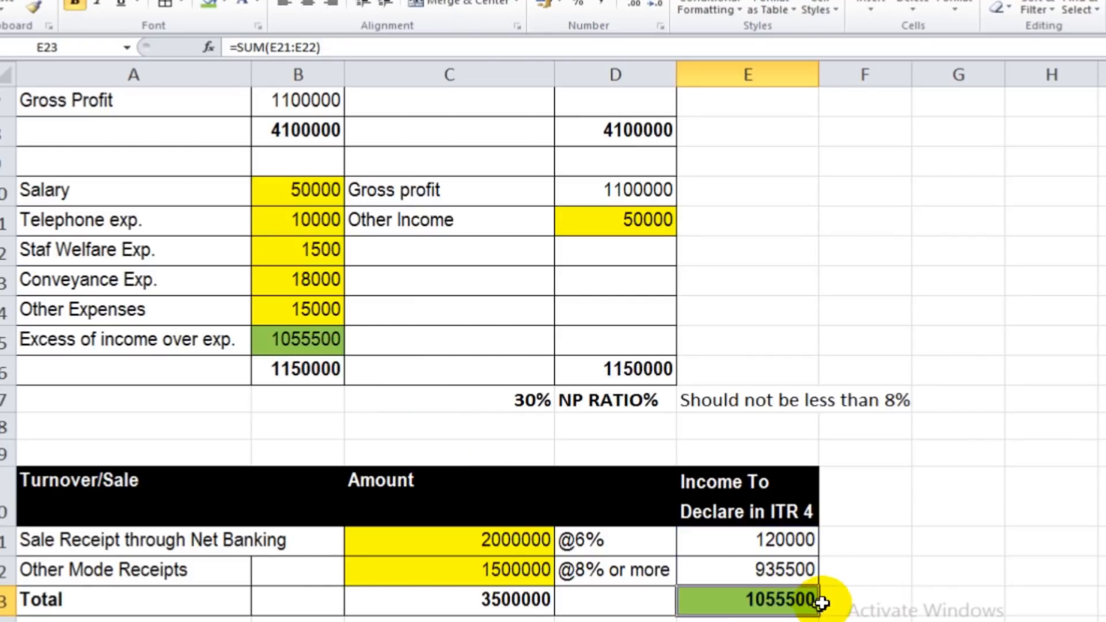
{"action": "left_click", "coordinate": [812, 573]}
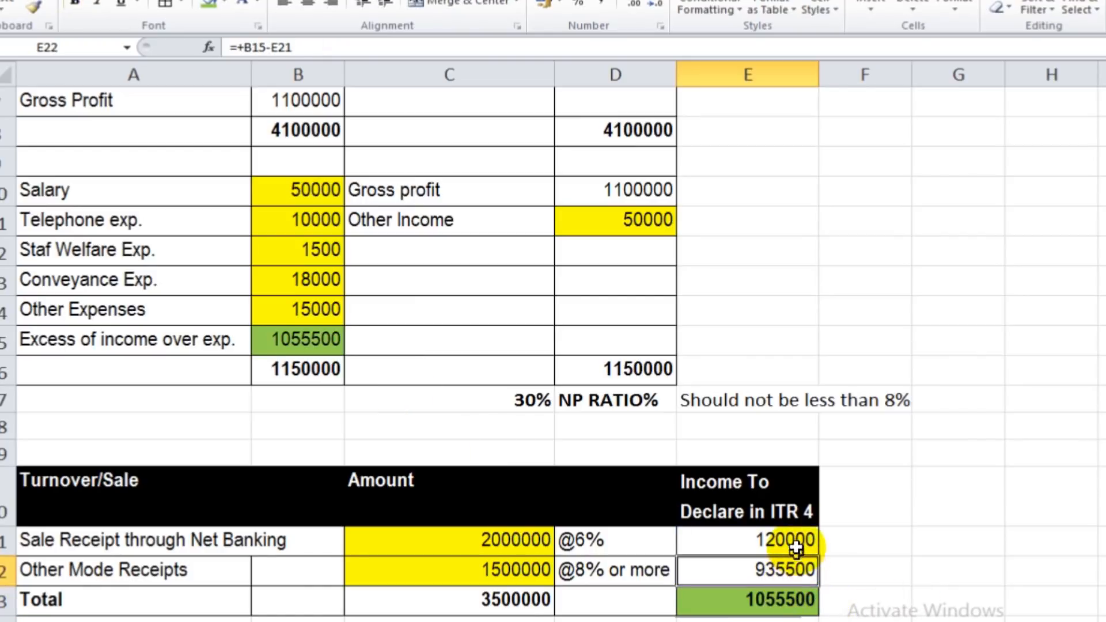
Compare the net banking and other mode receipts in C21 and C22 with their incomes to declare in E21 and E22
{"action": "left_click", "coordinate": [465, 539]}
{"action": "left_click", "coordinate": [464, 568]}
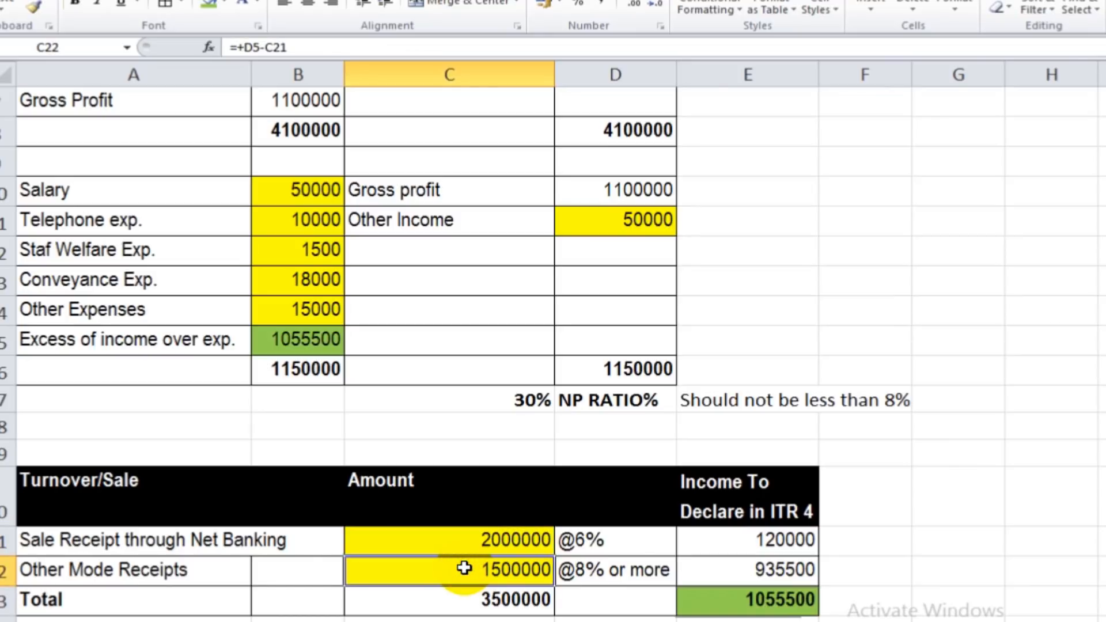
{"action": "left_click", "coordinate": [470, 541]}
{"action": "left_click", "coordinate": [468, 571]}
{"action": "left_click", "coordinate": [470, 541]}
{"action": "left_click", "coordinate": [469, 574]}
{"action": "left_click", "coordinate": [471, 543]}
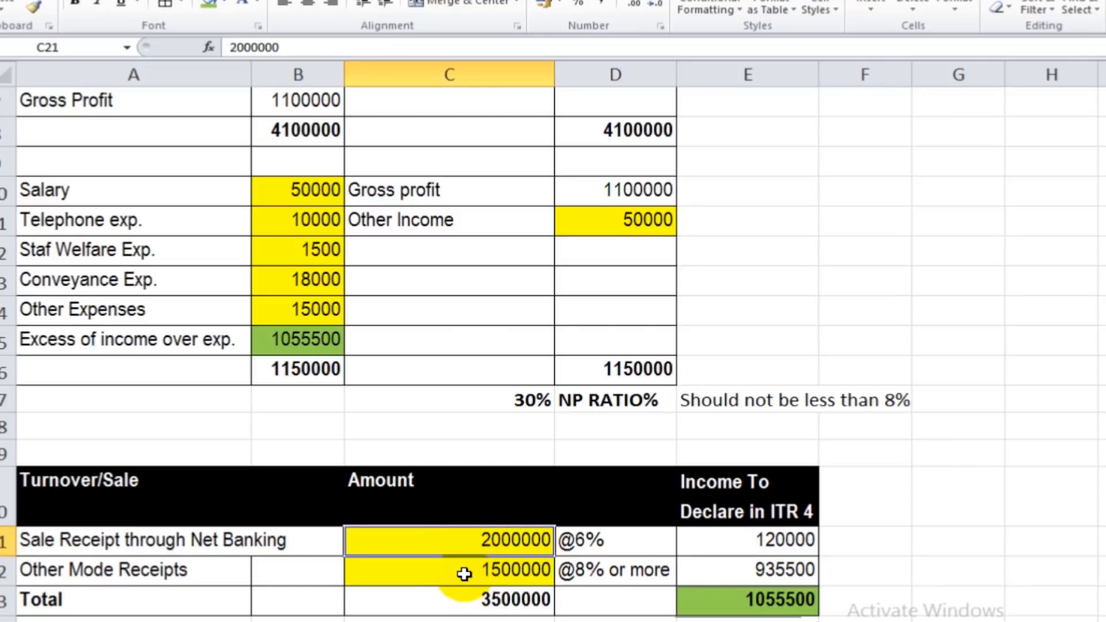
{"action": "left_click", "coordinate": [465, 573]}
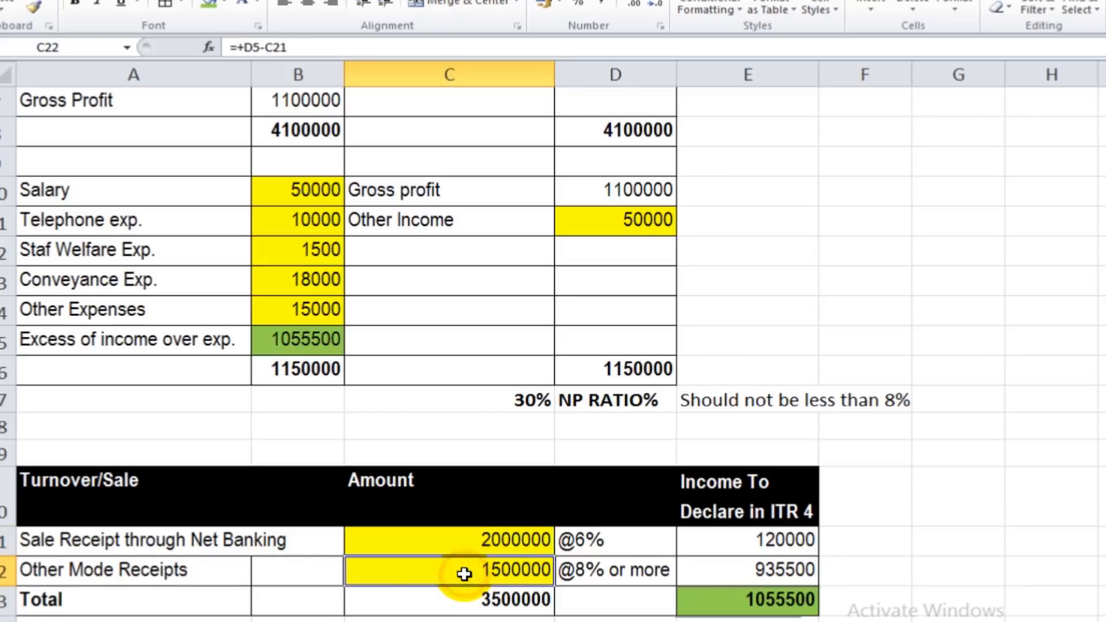
{"action": "left_click", "coordinate": [483, 547]}
{"action": "left_click", "coordinate": [478, 571]}
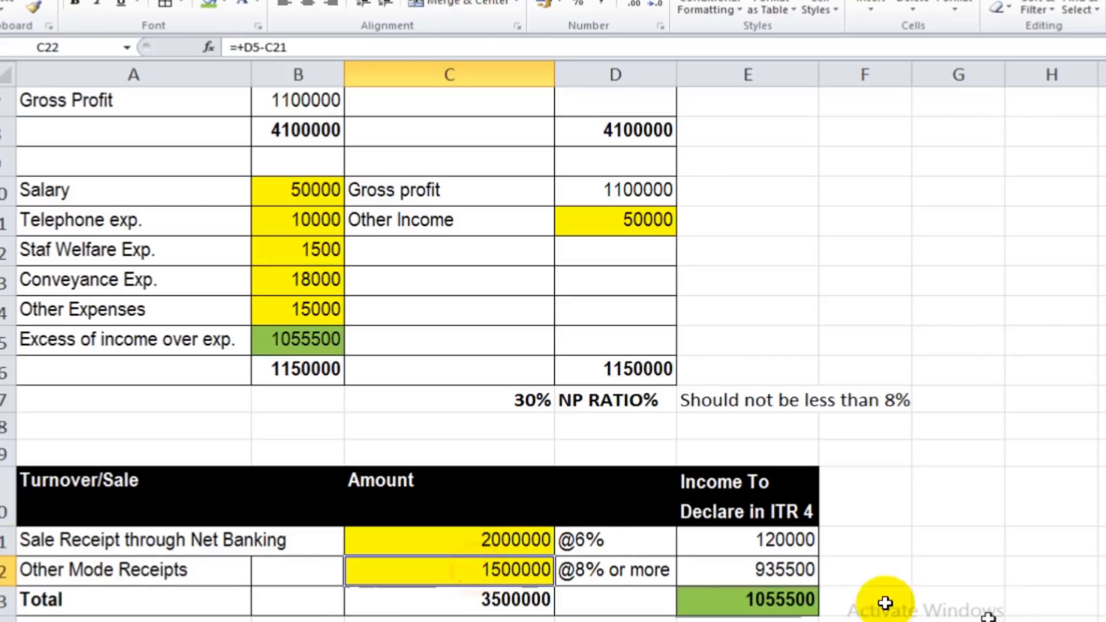
{"action": "left_click", "coordinate": [818, 548]}
{"action": "left_click", "coordinate": [803, 570]}
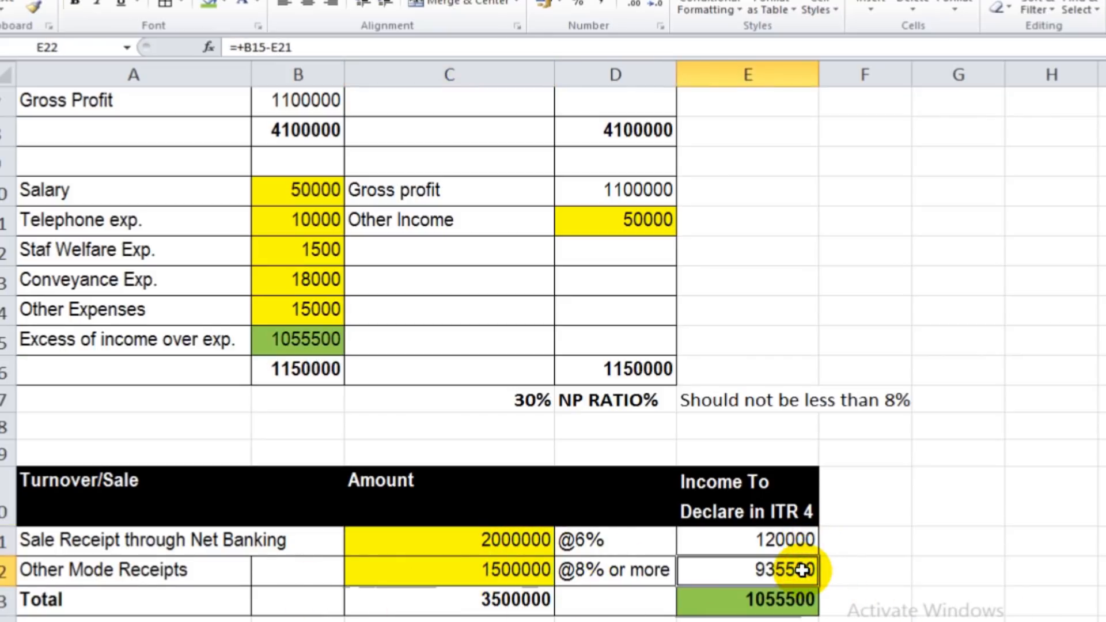
{"action": "left_click", "coordinate": [814, 542]}
{"action": "left_click", "coordinate": [812, 566]}
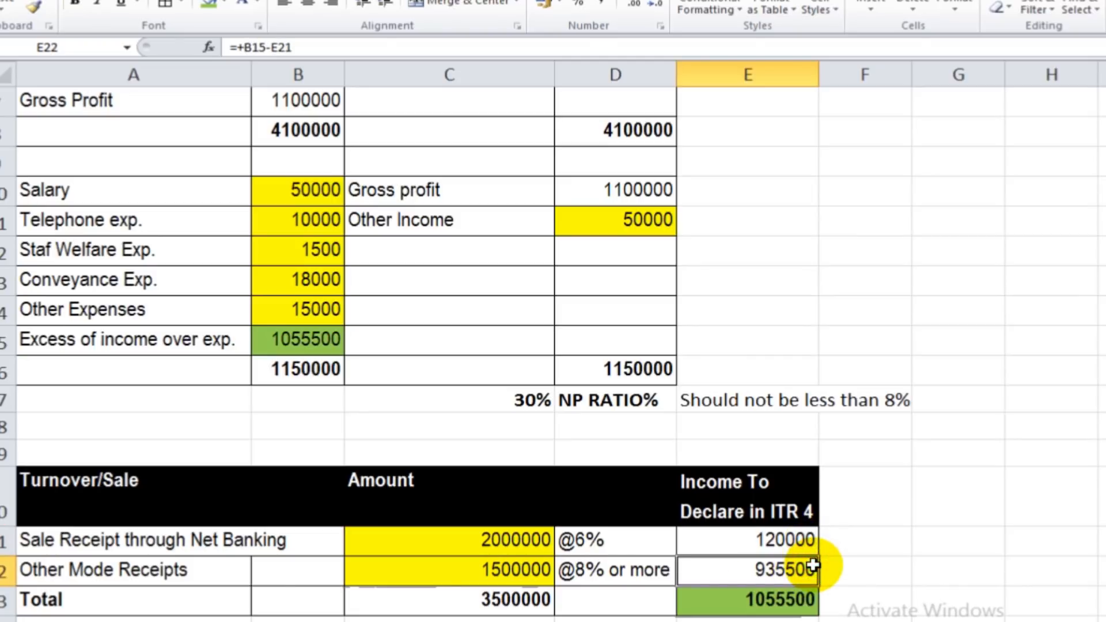
{"action": "left_click", "coordinate": [515, 550]}
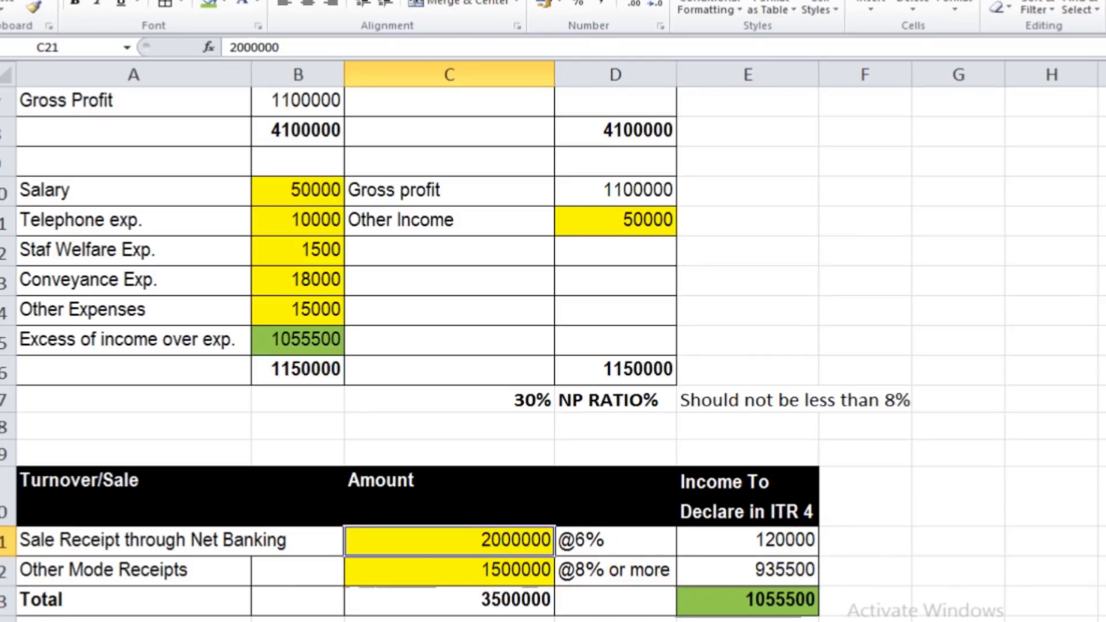
In Schedule BP of the 2018_ITR4_PR3 workbook, enter the net banking receipts of 2000000 as gross turnover in E1(a)
{"action": "left_click", "coordinate": [581, 621]}
{"action": "left_click", "coordinate": [629, 612]}
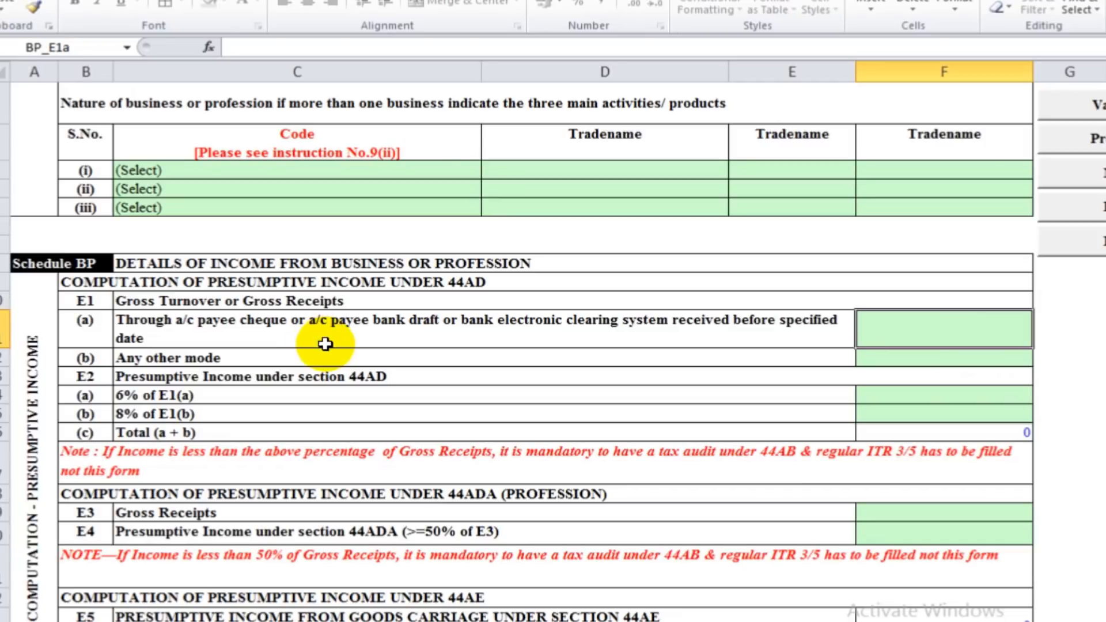
{"action": "left_click", "coordinate": [437, 376]}
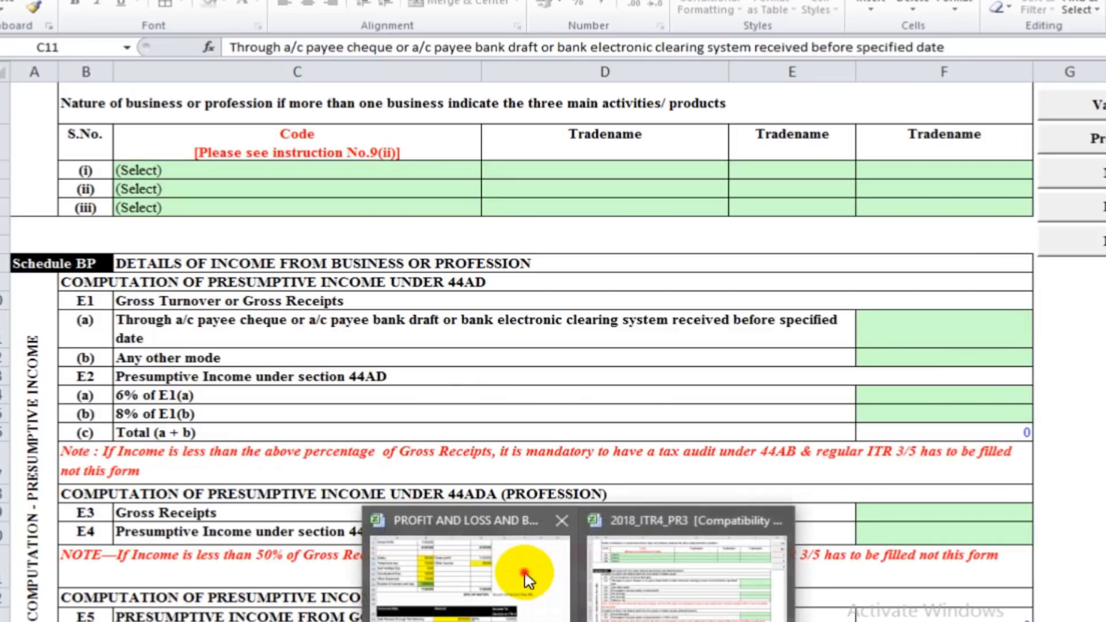
{"action": "left_click", "coordinate": [526, 572]}
{"action": "scroll", "coordinate": [398, 501], "scroll_direction": "down", "scroll_amount": 1}
{"action": "left_click", "coordinate": [164, 452]}
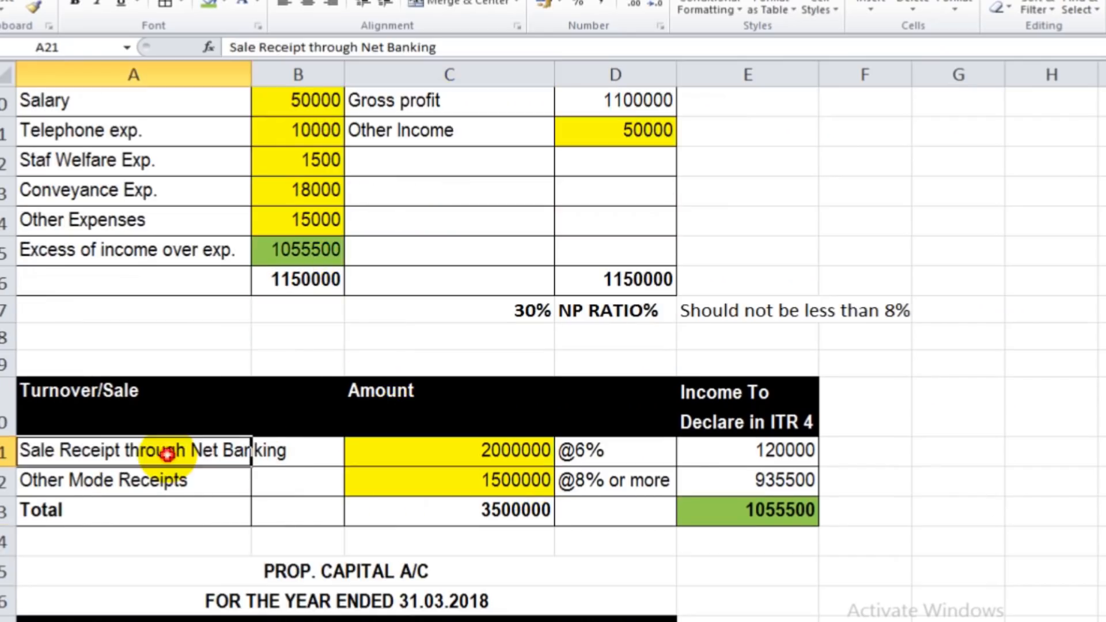
{"action": "left_click", "coordinate": [441, 453]}
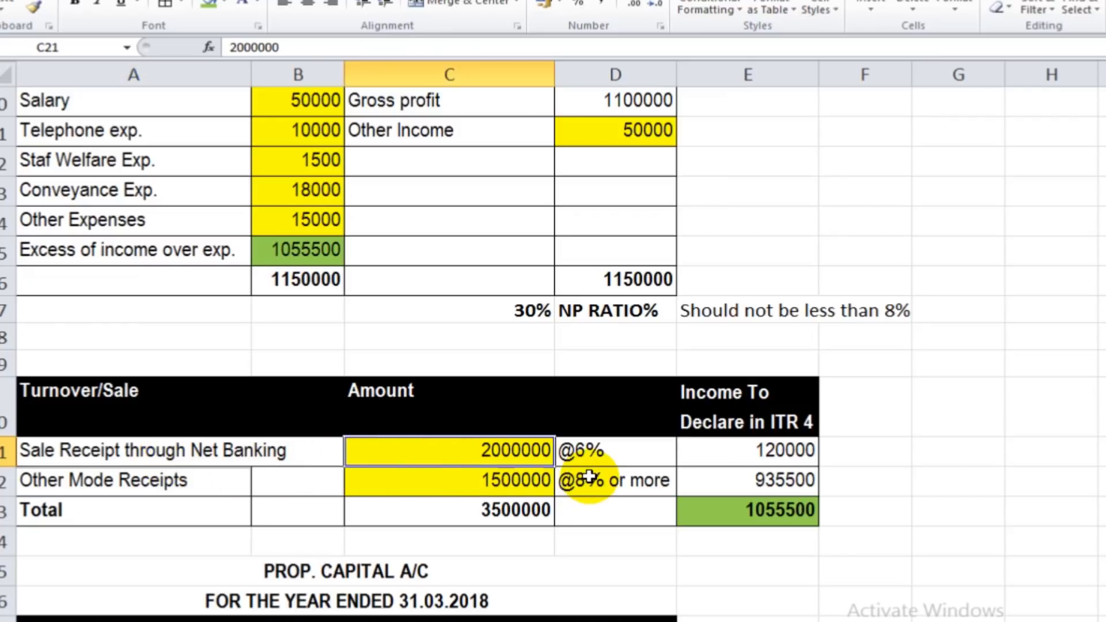
{"action": "key", "text": "alt+Tab"}
{"action": "left_click", "coordinate": [978, 326]}
{"action": "type", "text": "200000"}
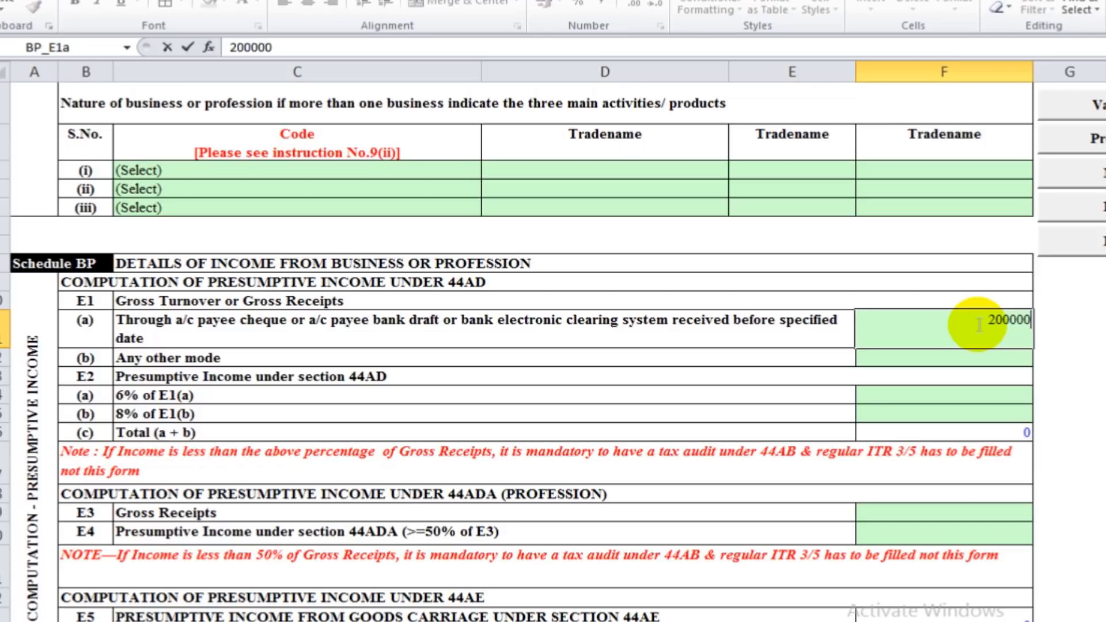
Check the Other Mode Receipts amount in the profit and loss workbook and enter 1500000 for any other mode in E1(b) of Schedule BP
{"action": "key", "text": "alt+Tab"}
{"action": "left_click", "coordinate": [192, 482]}
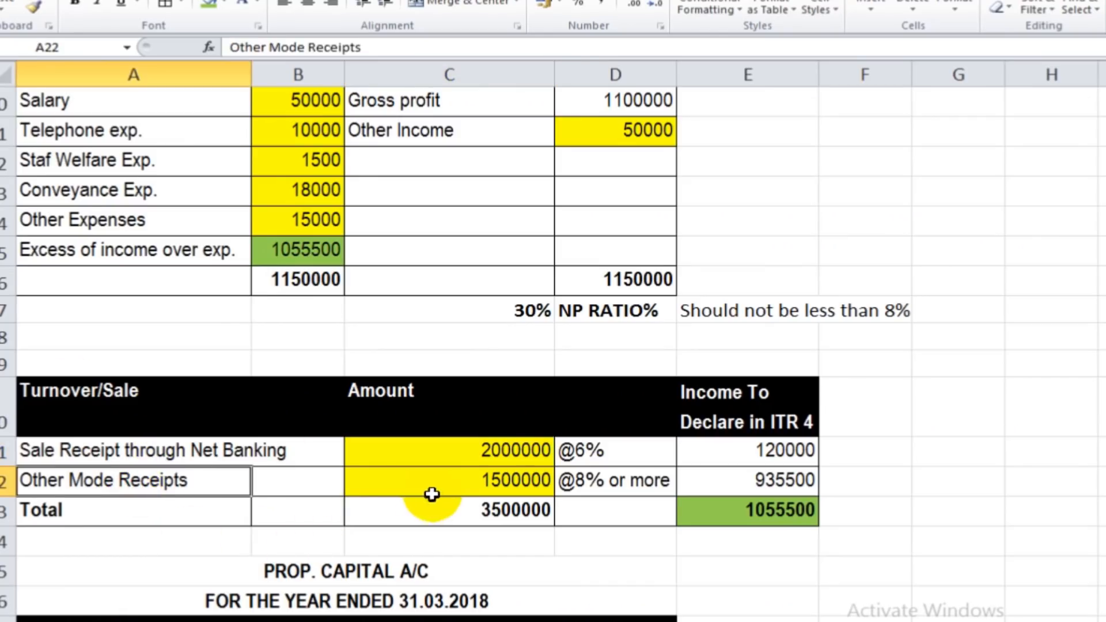
{"action": "left_click", "coordinate": [443, 486]}
{"action": "key", "text": "alt+Tab"}
{"action": "left_click", "coordinate": [951, 350]}
{"action": "type", "text": "15"}
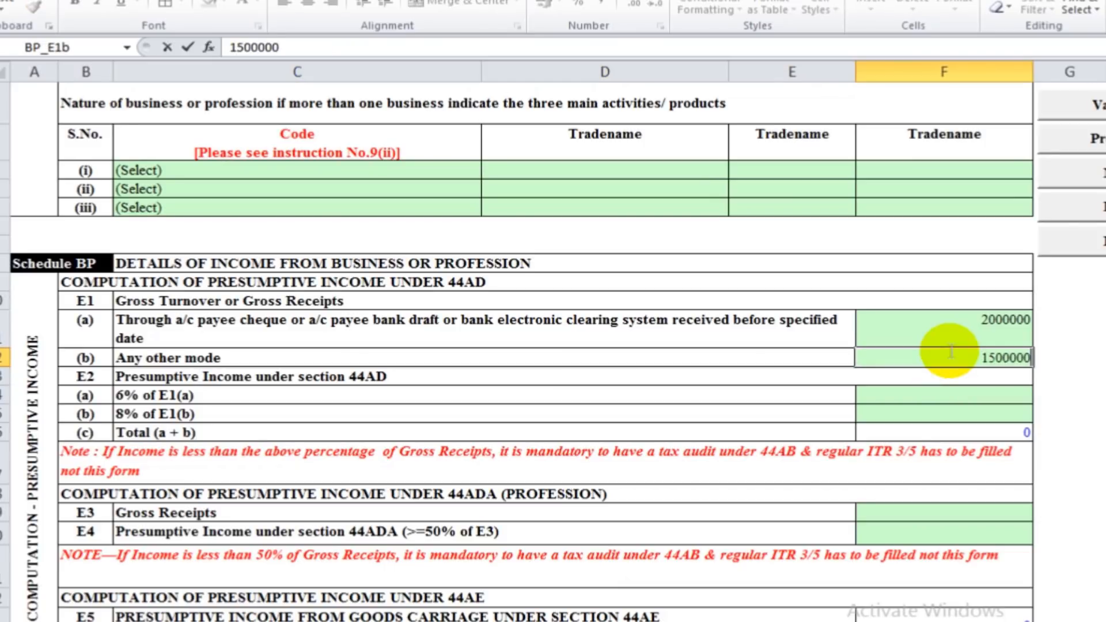
{"action": "type", "text": "00000"}
{"action": "key", "text": "Return"}
Review the E1 entries and the E2 presumptive income lines, and look up the matching incomes in E21 and E22 of the profit and loss workbook
{"action": "left_click", "coordinate": [948, 336]}
{"action": "left_click", "coordinate": [951, 362]}
{"action": "left_click", "coordinate": [147, 395]}
{"action": "left_click", "coordinate": [151, 414]}
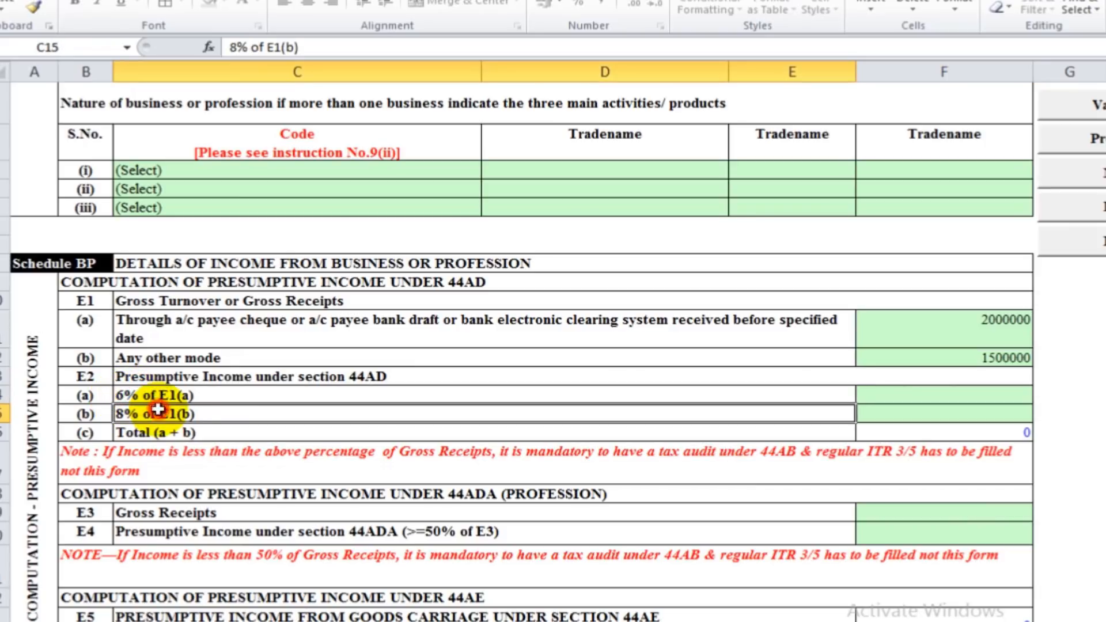
{"action": "left_click", "coordinate": [936, 400]}
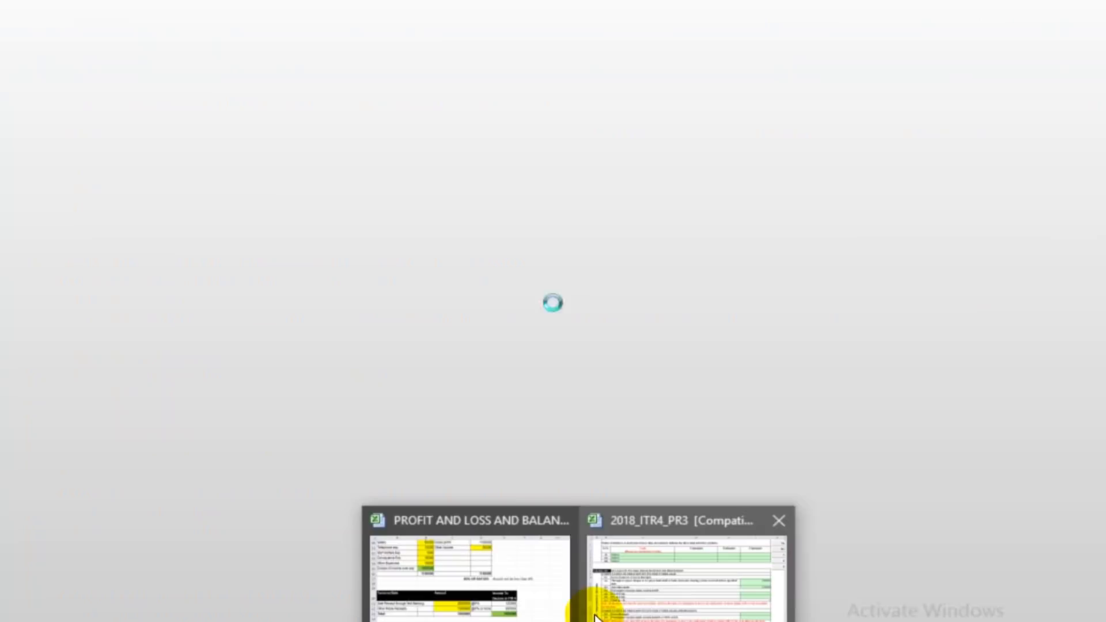
{"action": "left_click", "coordinate": [562, 594]}
{"action": "left_click", "coordinate": [749, 451]}
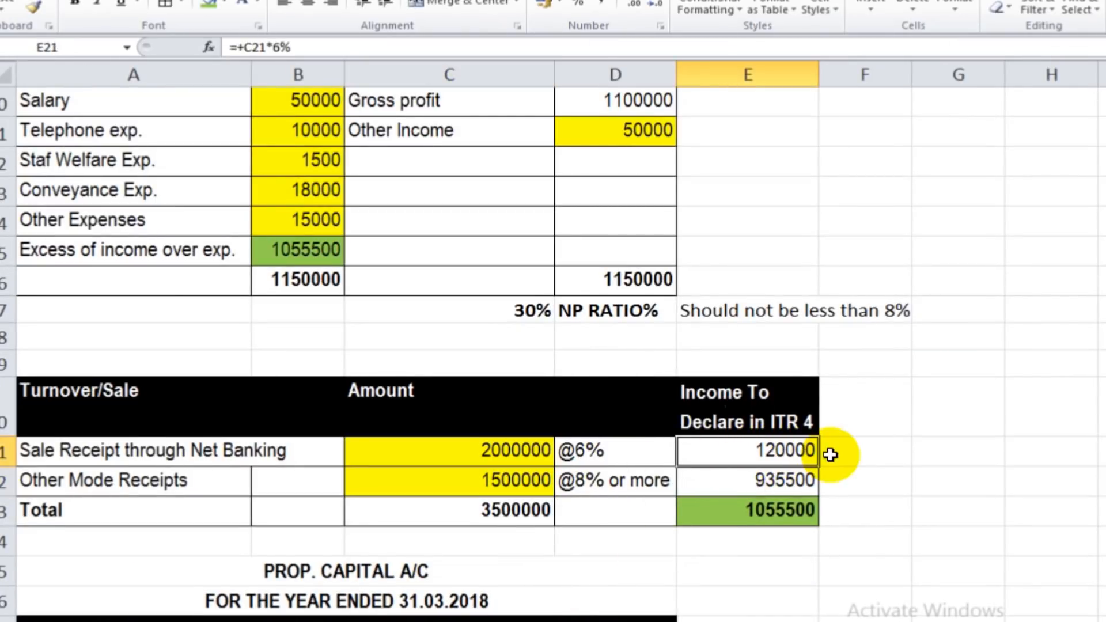
{"action": "left_click", "coordinate": [740, 481]}
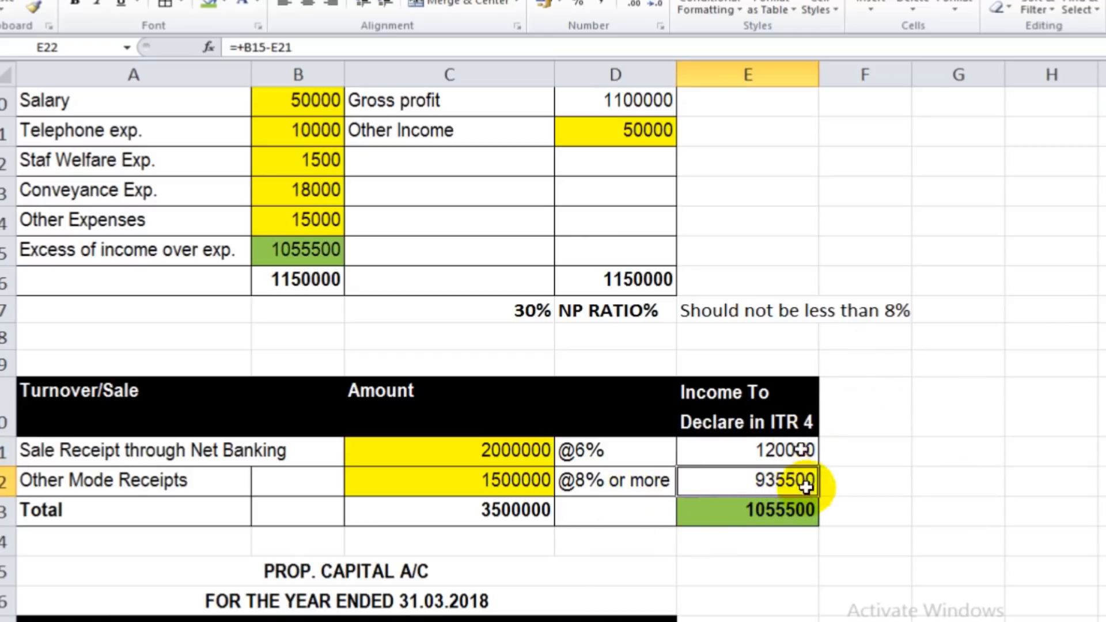
In the ITR-4 workbook's Schedule BP, enter presumptive income of 120000 in E2(a) and 935500 in E2(b), and check the total
{"action": "left_click", "coordinate": [580, 621]}
{"action": "left_click", "coordinate": [705, 606]}
{"action": "type", "text": "120000"}
{"action": "key", "text": "Return"}
{"action": "key", "text": "Down"}
{"action": "left_click", "coordinate": [962, 413]}
{"action": "type", "text": "935500"}
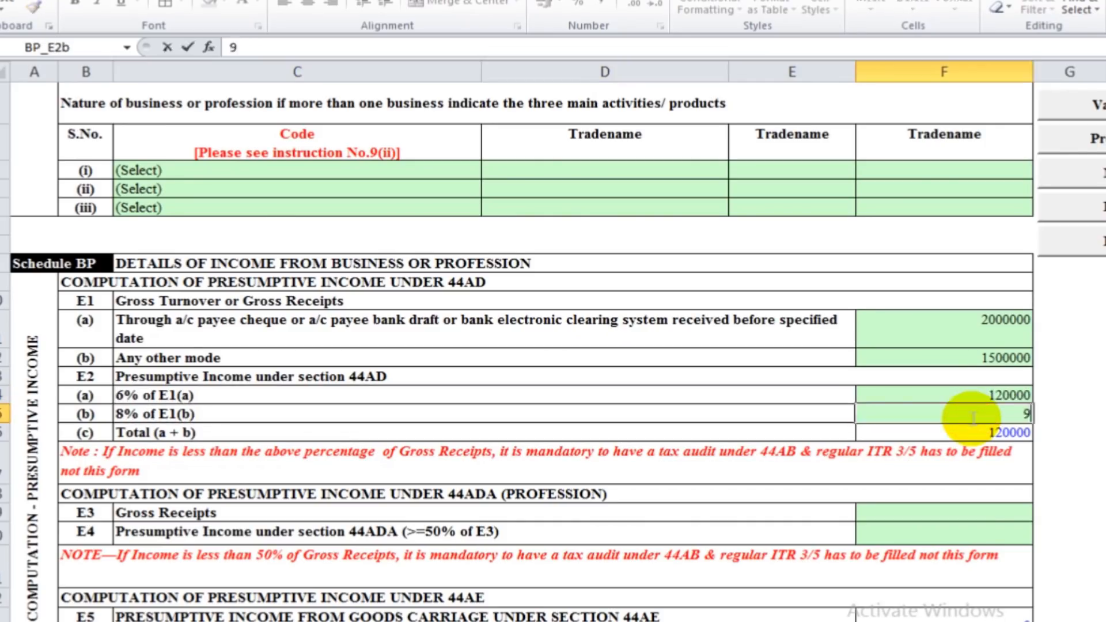
{"action": "left_click", "coordinate": [848, 396]}
{"action": "left_click", "coordinate": [974, 431]}
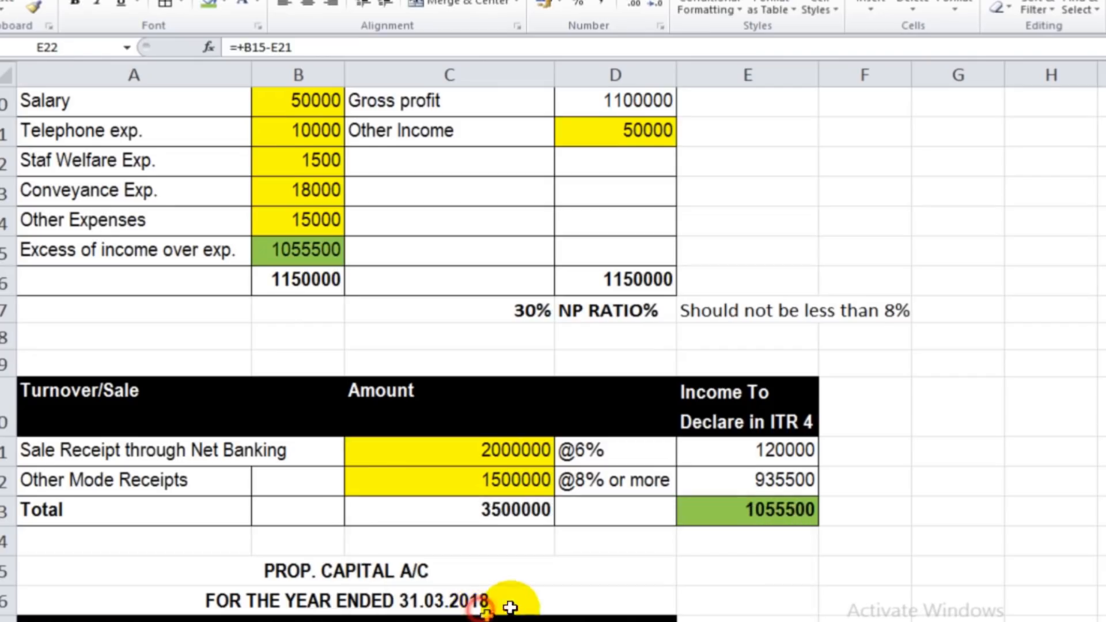
Return to the profit and loss workbook and review the NP ratio in C17, the total income to declare in E23 and the expense entries
{"action": "left_click", "coordinate": [511, 605]}
{"action": "left_click", "coordinate": [919, 524]}
{"action": "scroll", "coordinate": [429, 320], "scroll_direction": "up", "scroll_amount": 1}
{"action": "scroll", "coordinate": [429, 319], "scroll_direction": "down", "scroll_amount": 1}
{"action": "left_click", "coordinate": [427, 315]}
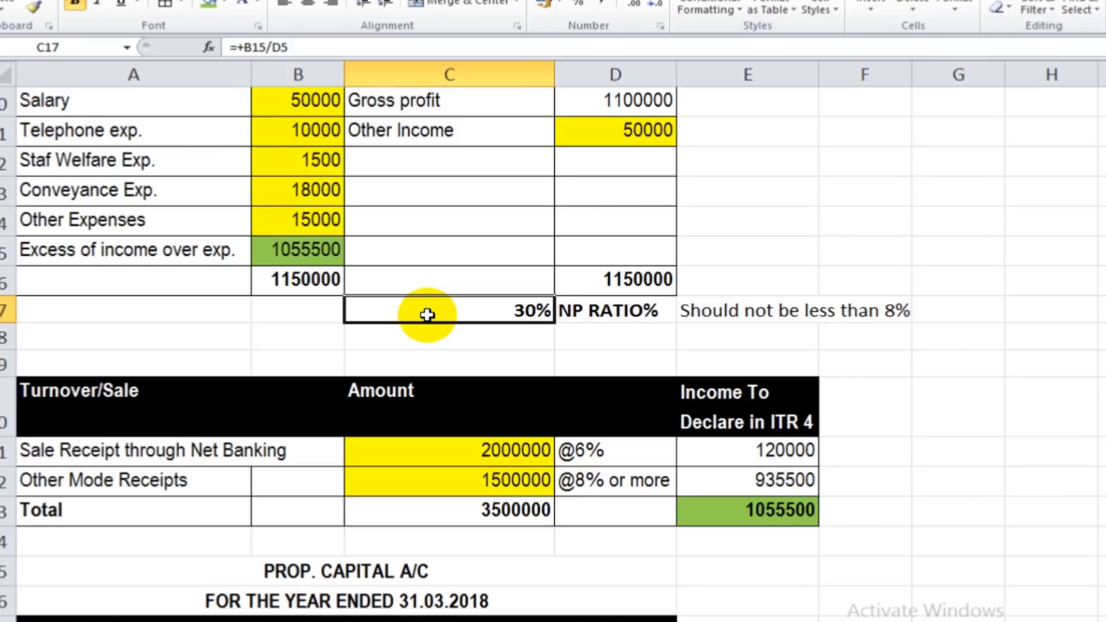
{"action": "left_click", "coordinate": [804, 502]}
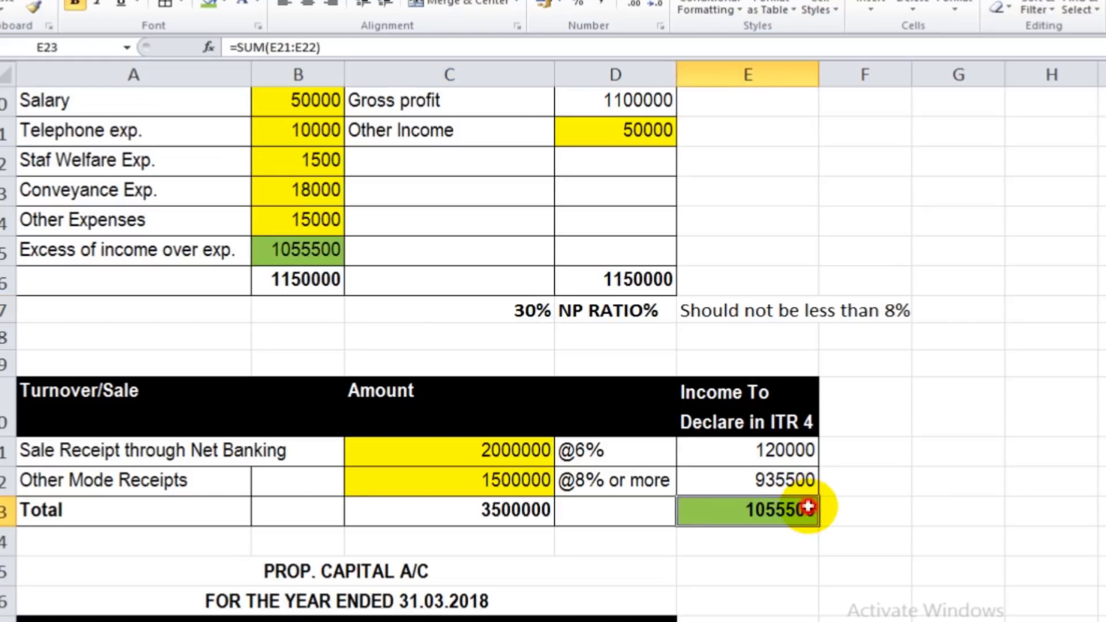
{"action": "left_click", "coordinate": [303, 161]}
{"action": "left_click", "coordinate": [314, 190]}
Check the total income to declare in E23, the PROP. CAPITAL A/C section and the CAPITAL line of the balance sheet
{"action": "left_click", "coordinate": [775, 523]}
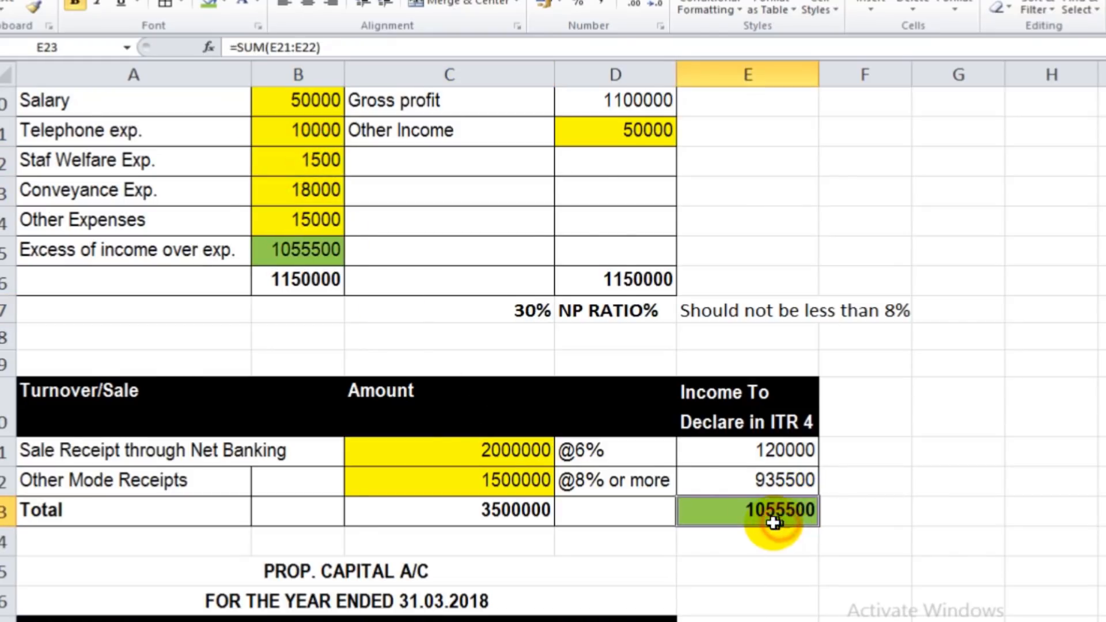
{"action": "scroll", "coordinate": [775, 522], "scroll_direction": "down", "scroll_amount": 3}
{"action": "left_click", "coordinate": [280, 314]}
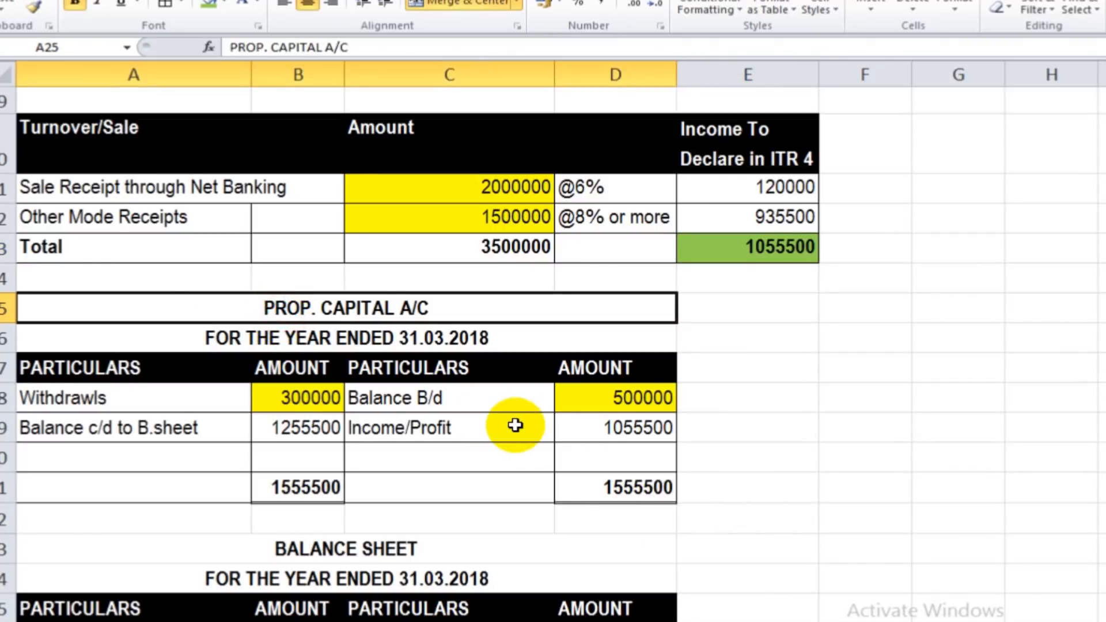
{"action": "scroll", "coordinate": [515, 425], "scroll_direction": "down", "scroll_amount": 3}
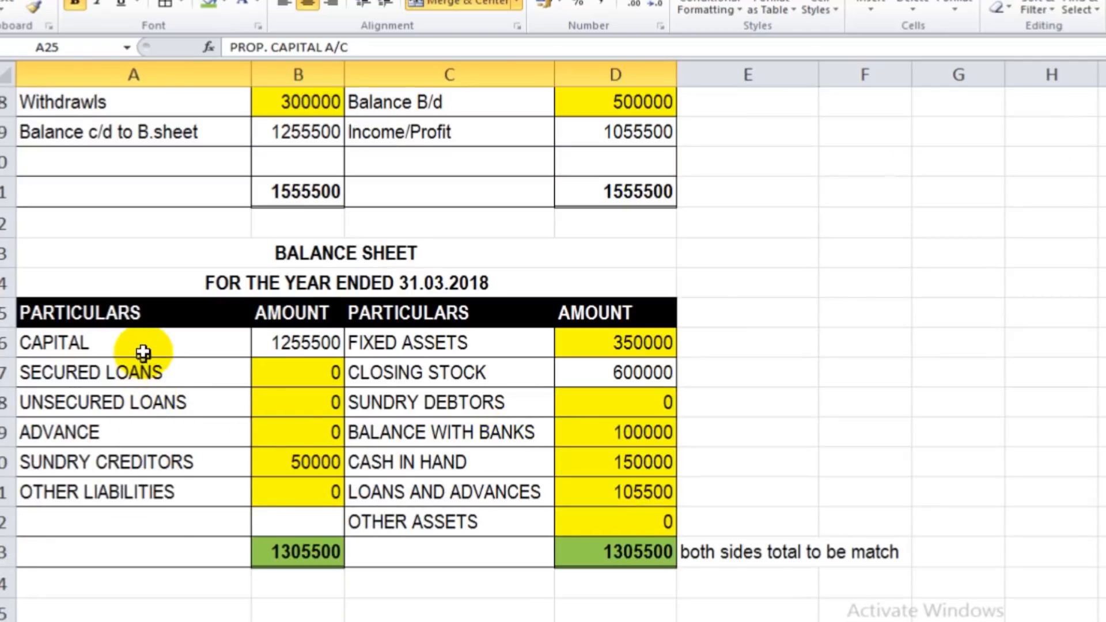
{"action": "left_click", "coordinate": [143, 349]}
{"action": "left_click", "coordinate": [280, 343]}
{"action": "scroll", "coordinate": [311, 346], "scroll_direction": "up", "scroll_amount": 3}
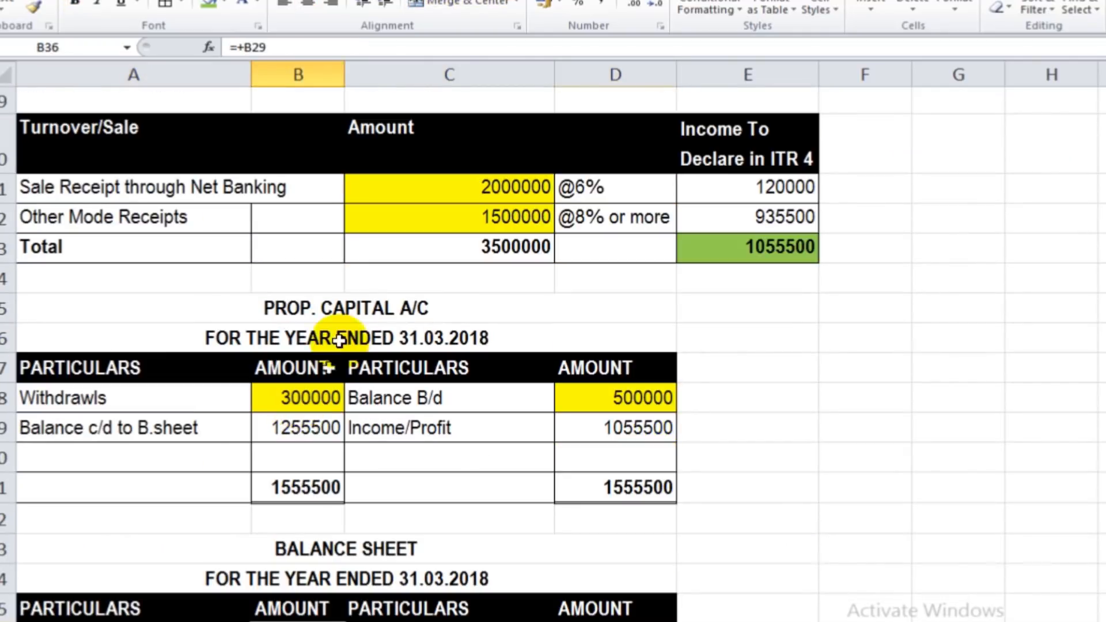
Examine Balance B/d in D28 and Income/Profit in D29 of the capital account, and compare D29 with the income total in E23
{"action": "left_click", "coordinate": [332, 298]}
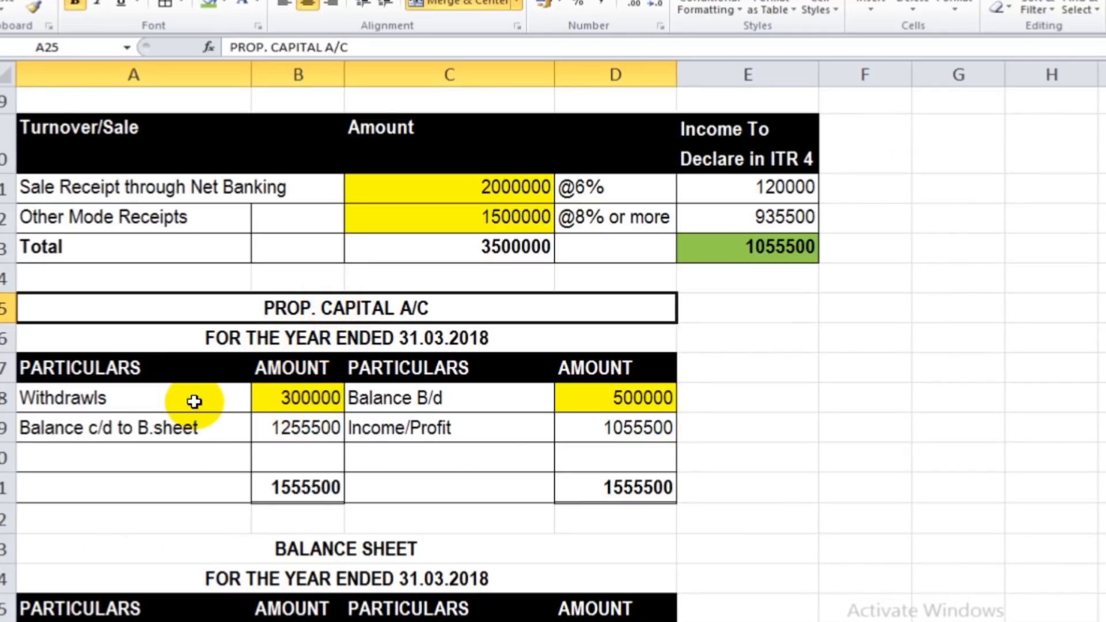
{"action": "left_click", "coordinate": [490, 403]}
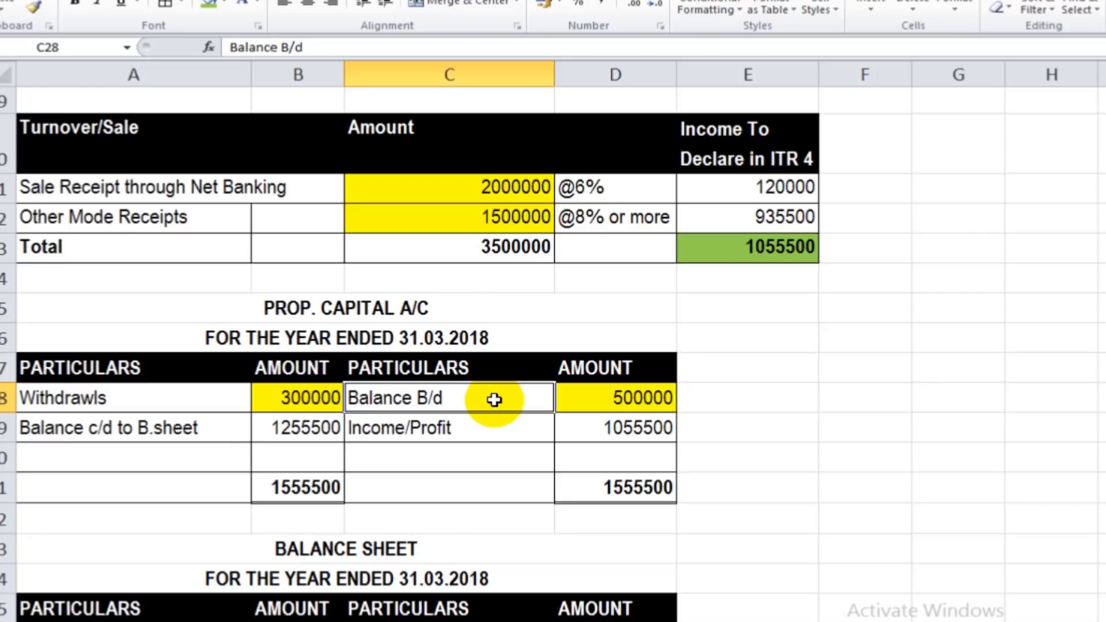
{"action": "left_click", "coordinate": [605, 405]}
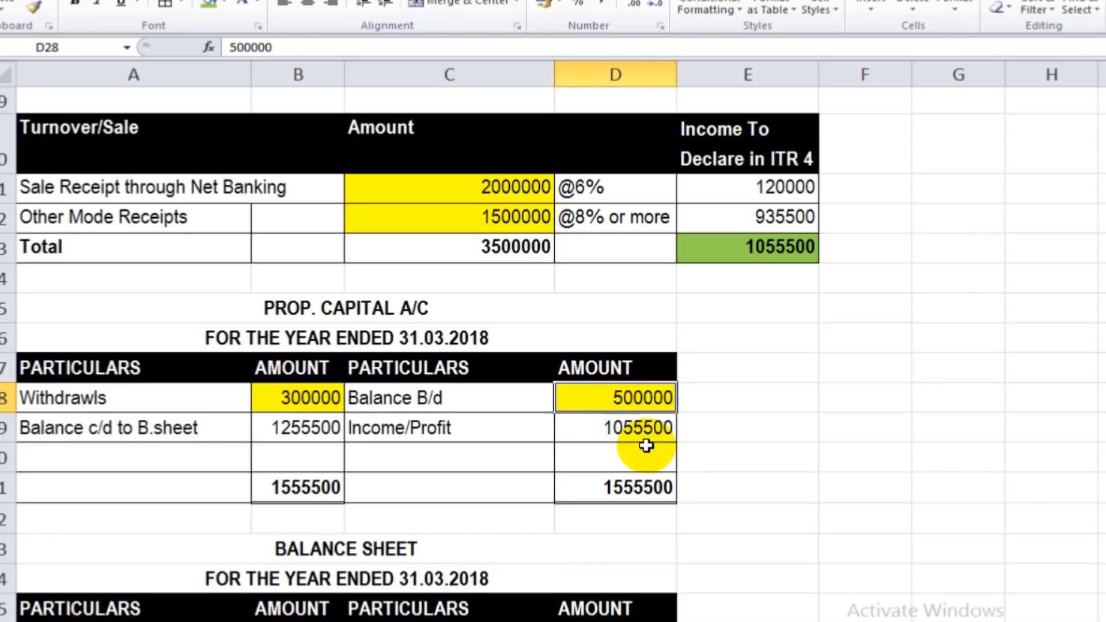
{"action": "left_click", "coordinate": [504, 432]}
{"action": "left_click", "coordinate": [624, 430]}
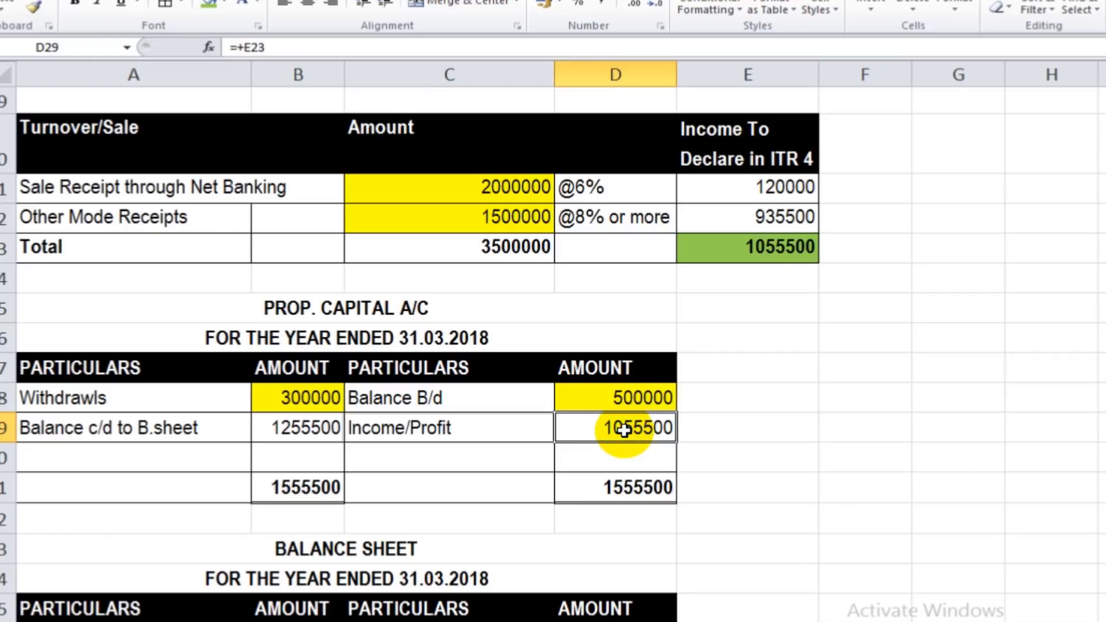
{"action": "left_click", "coordinate": [805, 248]}
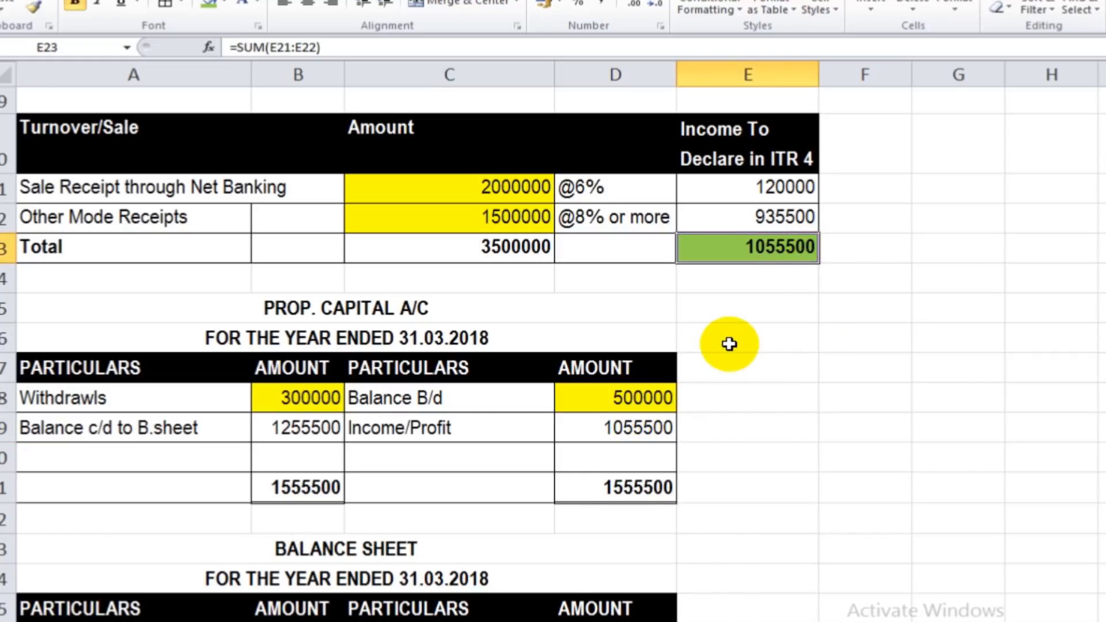
{"action": "left_click", "coordinate": [585, 434]}
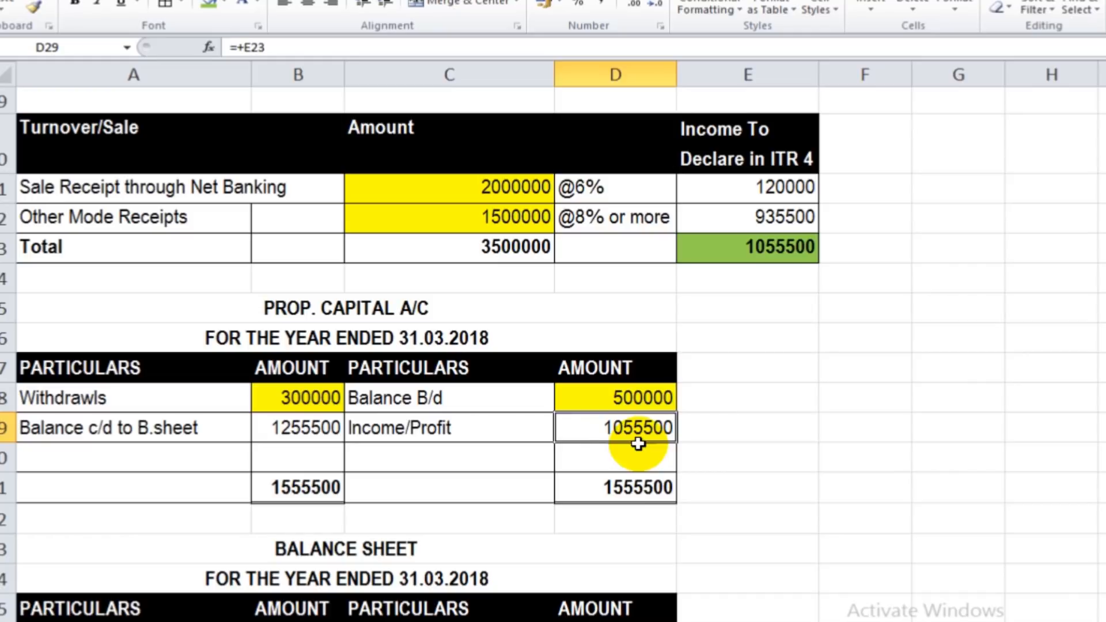
{"action": "left_click", "coordinate": [777, 258]}
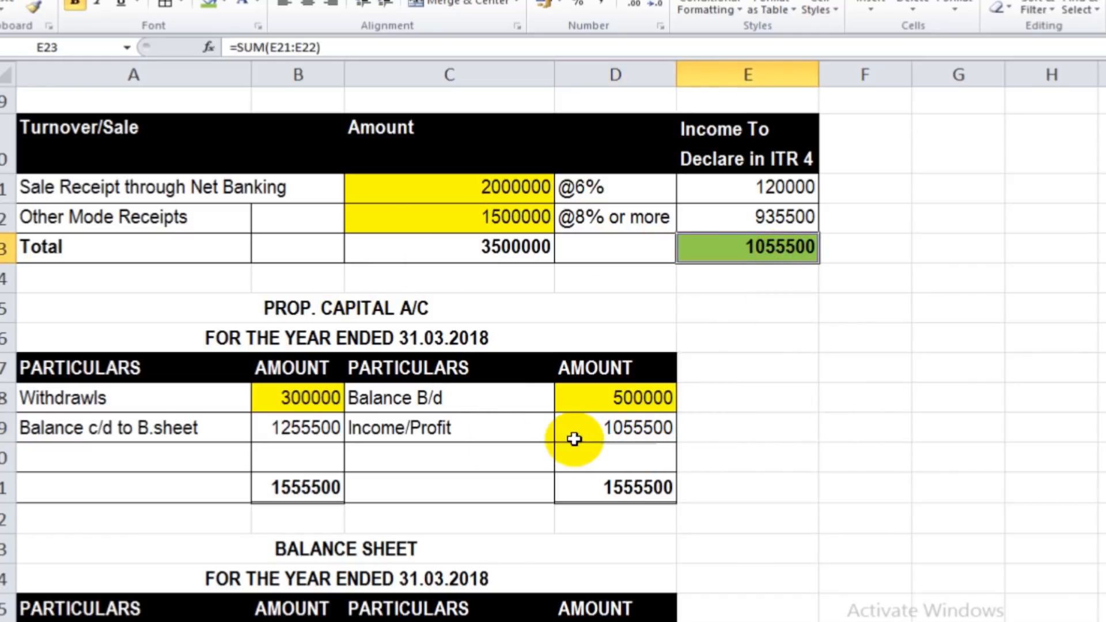
Check the withdrawals in B28 and compare the capital account's closing balance in B29 with the balance sheet capital in B36
{"action": "left_click", "coordinate": [268, 400]}
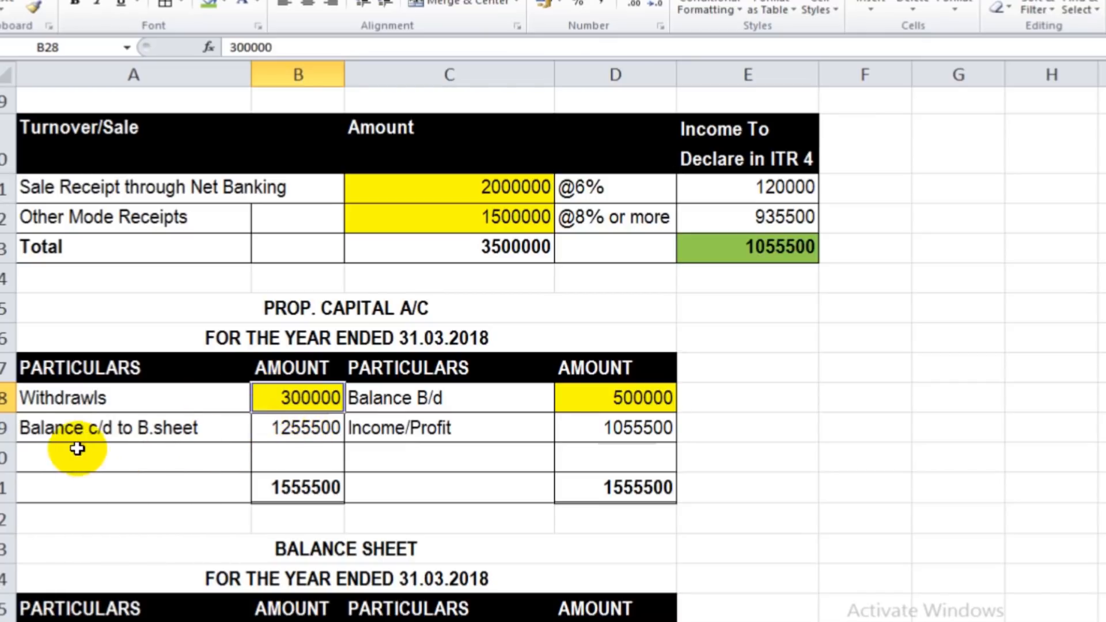
{"action": "left_click", "coordinate": [291, 429]}
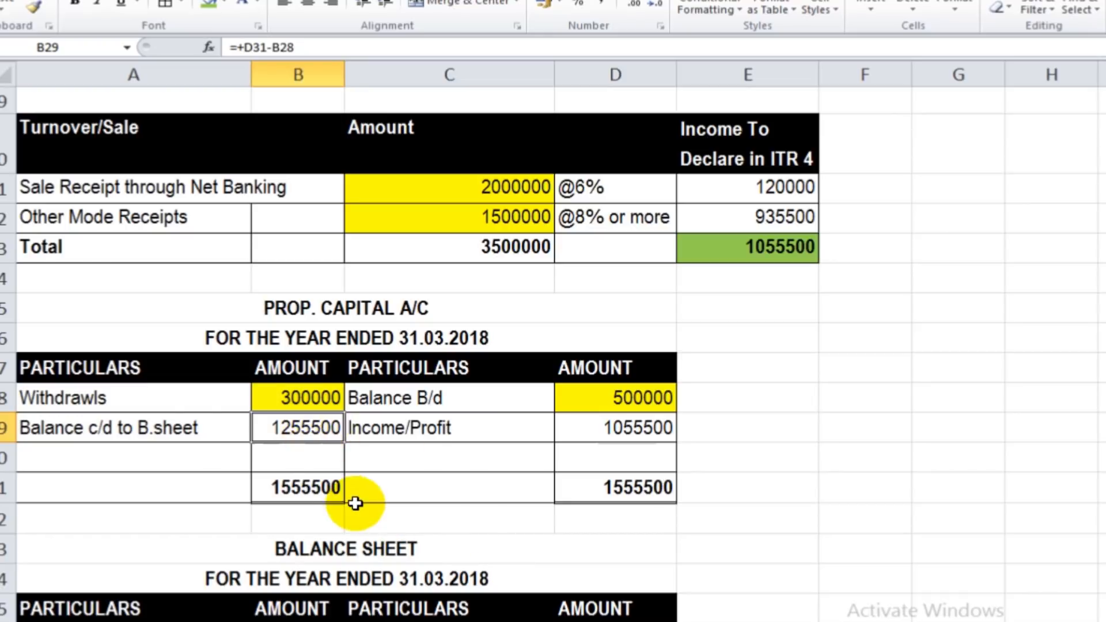
{"action": "scroll", "coordinate": [354, 503], "scroll_direction": "down", "scroll_amount": 2}
{"action": "left_click", "coordinate": [314, 432]}
{"action": "left_click", "coordinate": [288, 228]}
{"action": "left_click", "coordinate": [299, 431]}
{"action": "left_click", "coordinate": [283, 222]}
{"action": "left_click", "coordinate": [271, 431]}
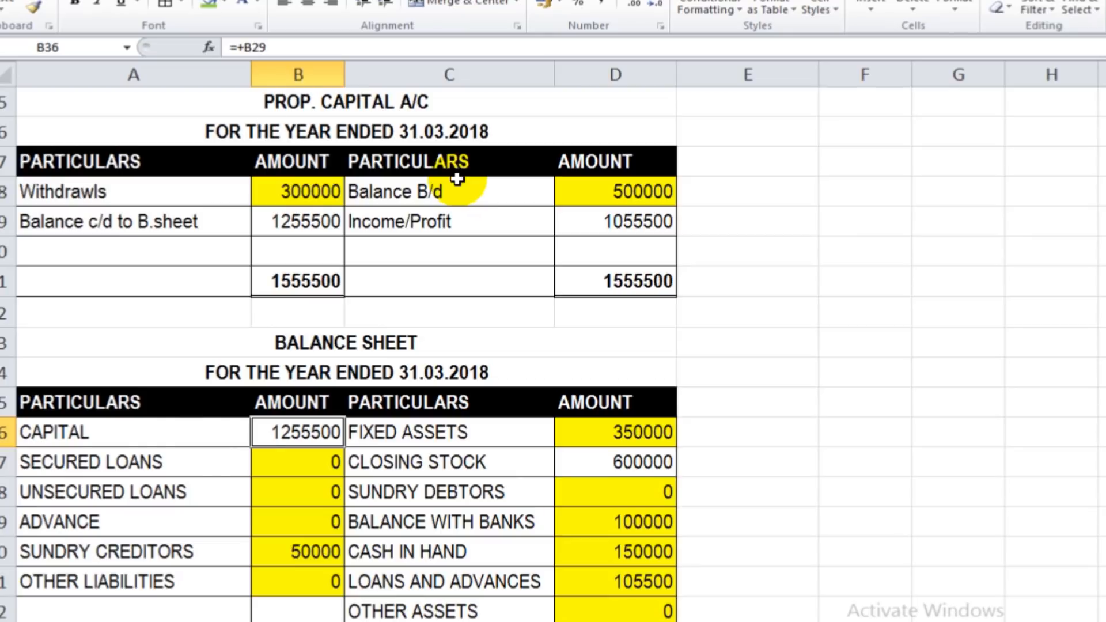
Trace the balance sheet capital in B36 back to the opening balance, profit and withdrawals in the capital account
{"action": "left_click", "coordinate": [647, 191]}
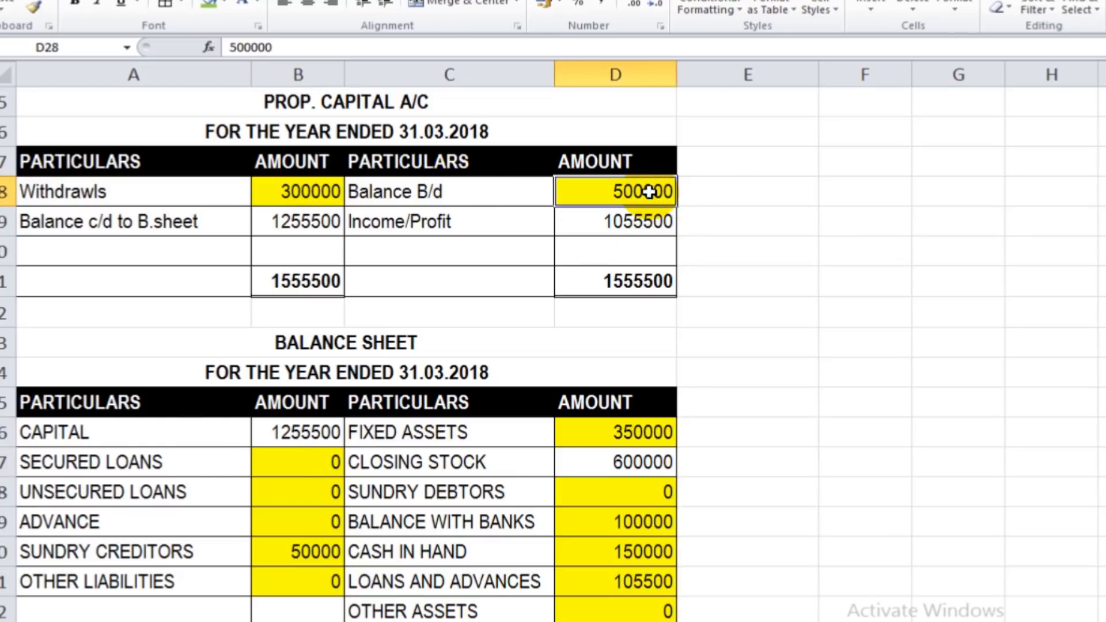
{"action": "scroll", "coordinate": [650, 192], "scroll_direction": "up", "scroll_amount": 1}
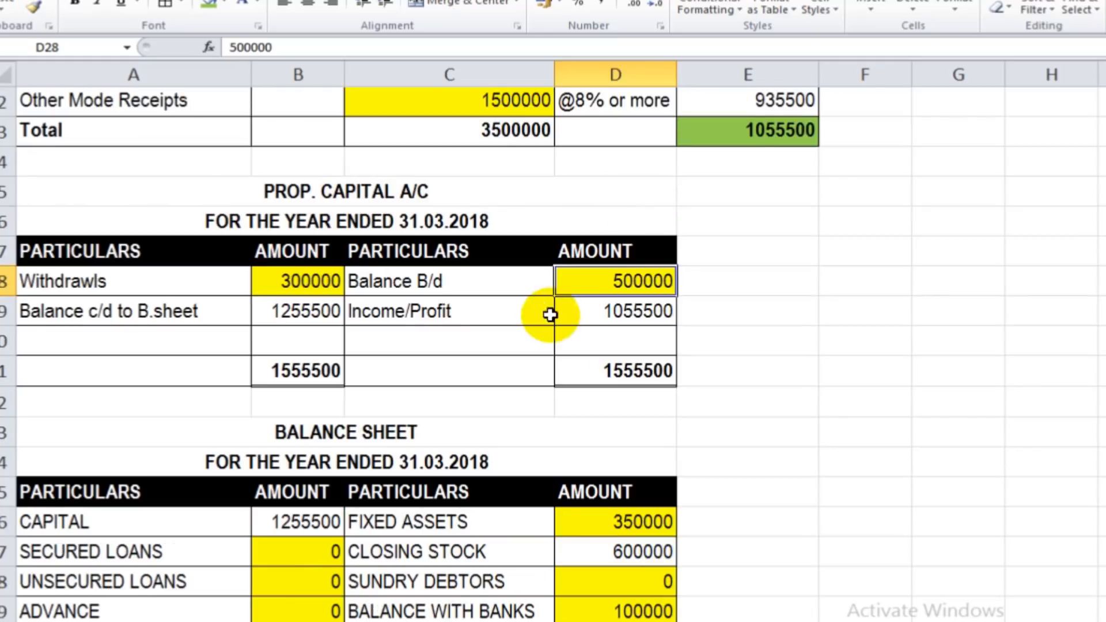
{"action": "left_click", "coordinate": [577, 312]}
{"action": "left_click", "coordinate": [319, 289]}
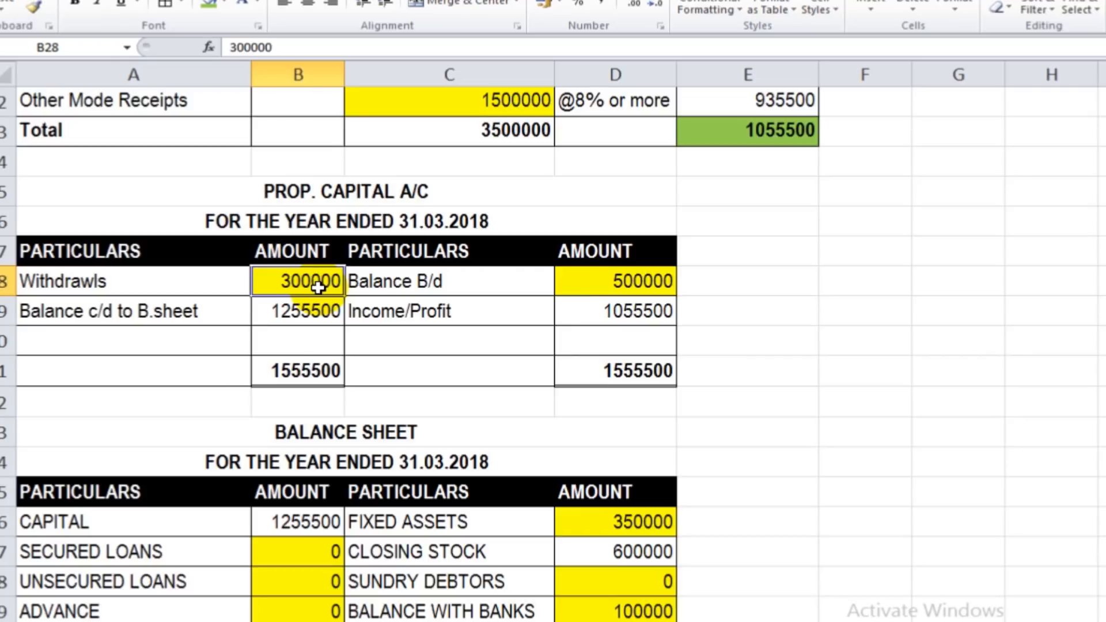
{"action": "scroll", "coordinate": [319, 288], "scroll_direction": "down", "scroll_amount": 1}
{"action": "scroll", "coordinate": [306, 403], "scroll_direction": "down", "scroll_amount": 1}
{"action": "left_click", "coordinate": [192, 351]}
{"action": "left_click", "coordinate": [282, 352]}
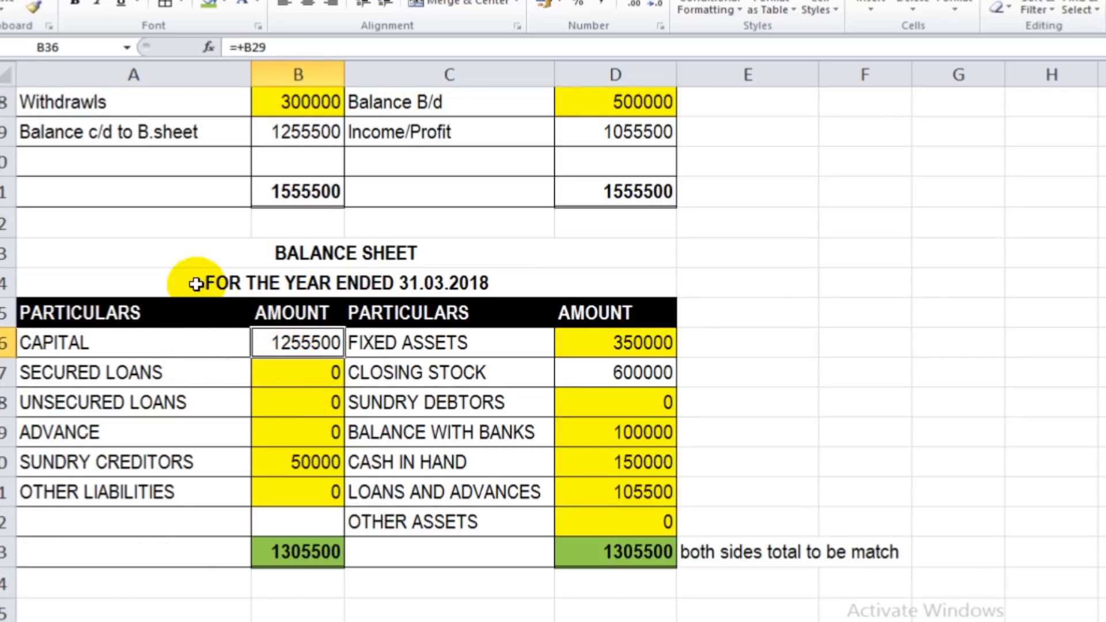
{"action": "left_click", "coordinate": [191, 354]}
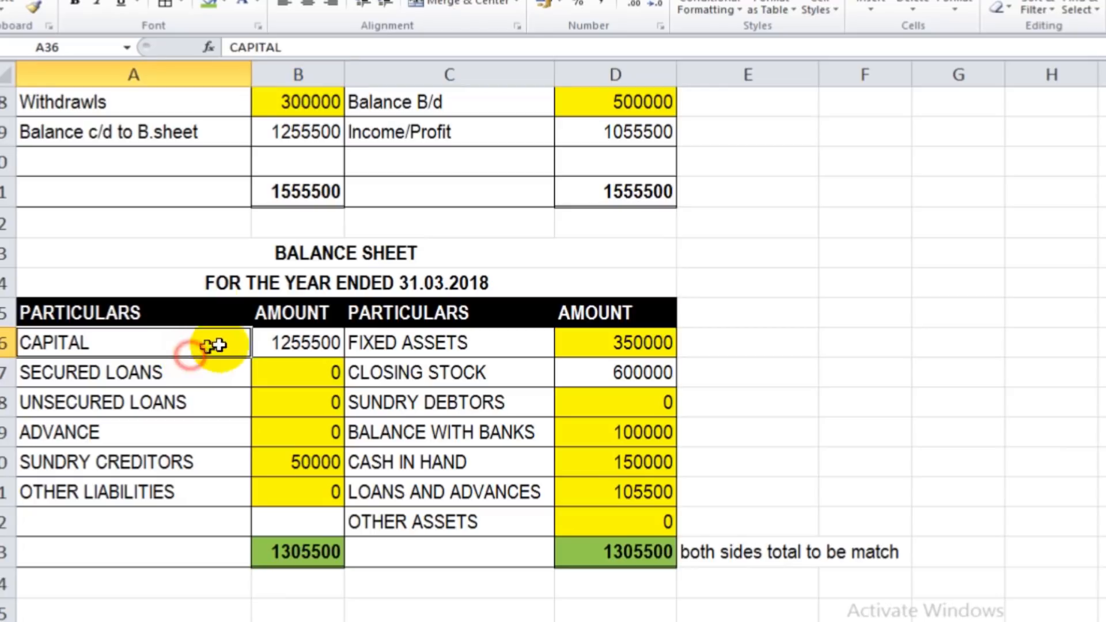
{"action": "left_click", "coordinate": [260, 349]}
Review the balance sheet's secured loans, unsecured loans, advance and sundry creditors lines with their amounts in B37 to B40
{"action": "left_click", "coordinate": [209, 378]}
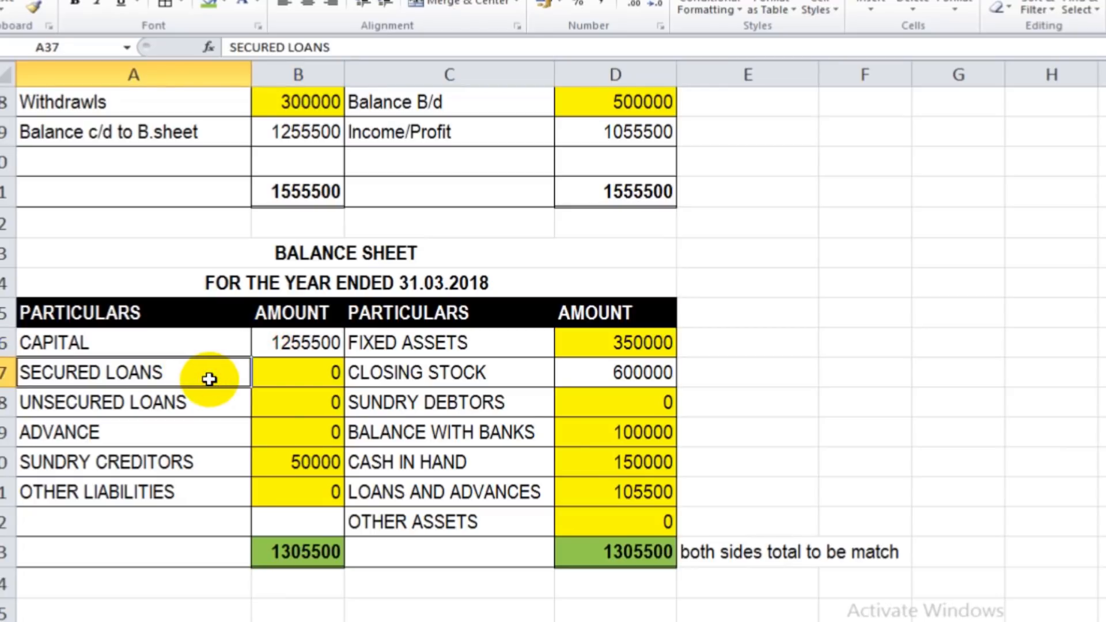
{"action": "left_click", "coordinate": [287, 376]}
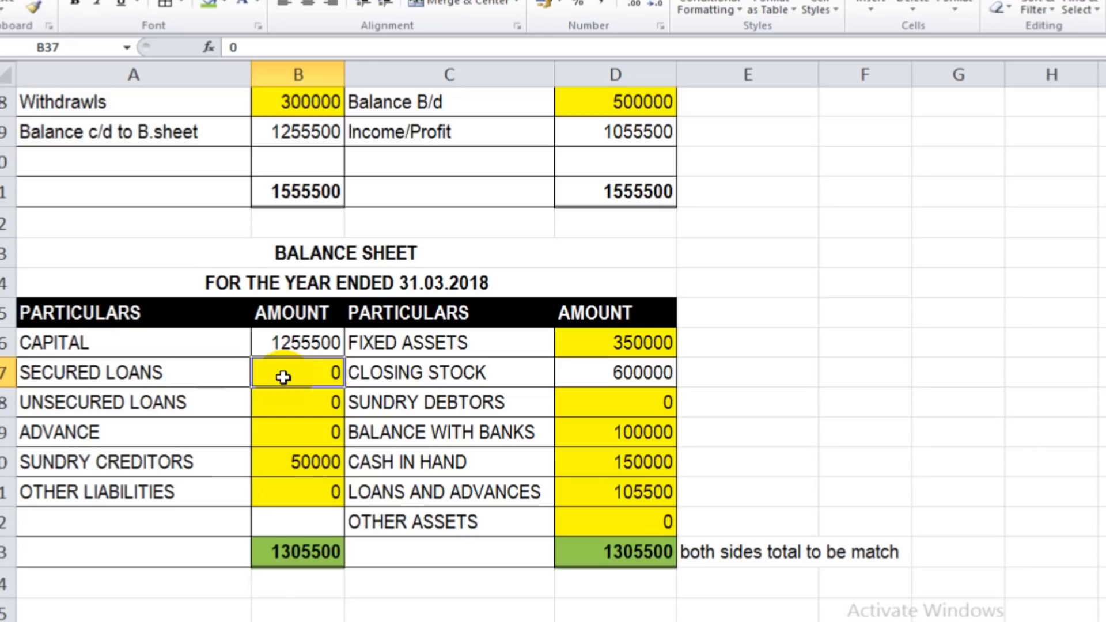
{"action": "left_click", "coordinate": [222, 407]}
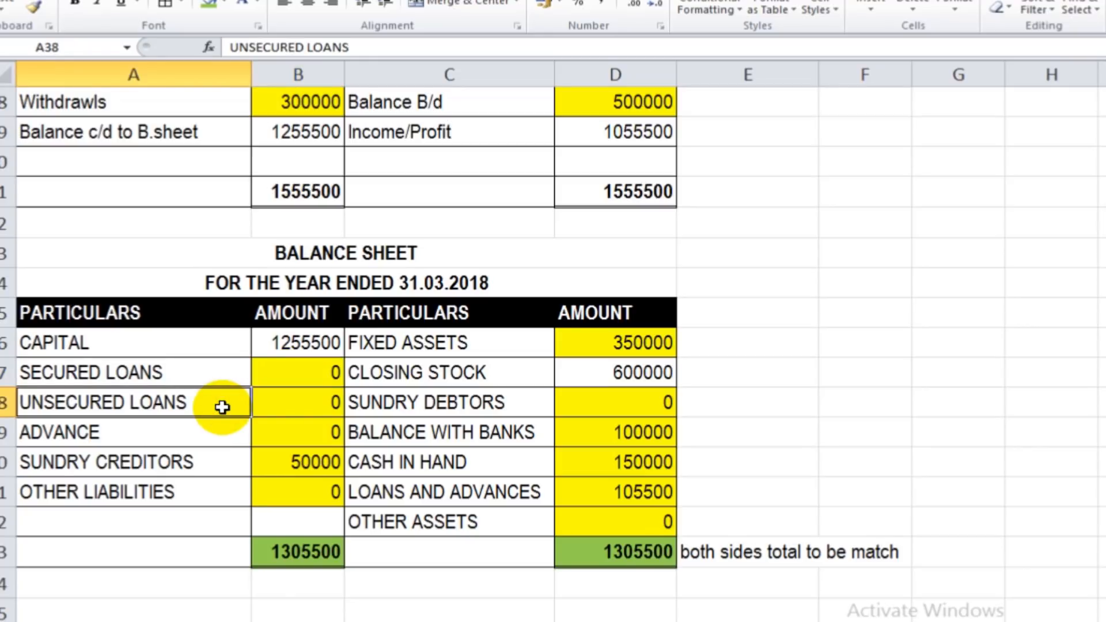
{"action": "left_click", "coordinate": [320, 399]}
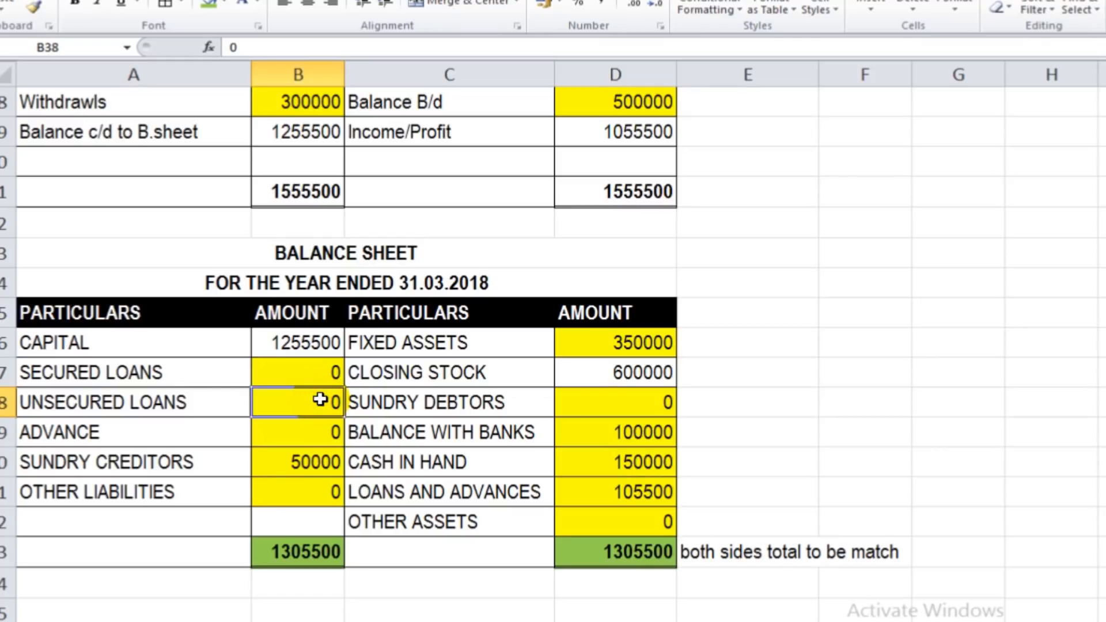
{"action": "left_click", "coordinate": [199, 428]}
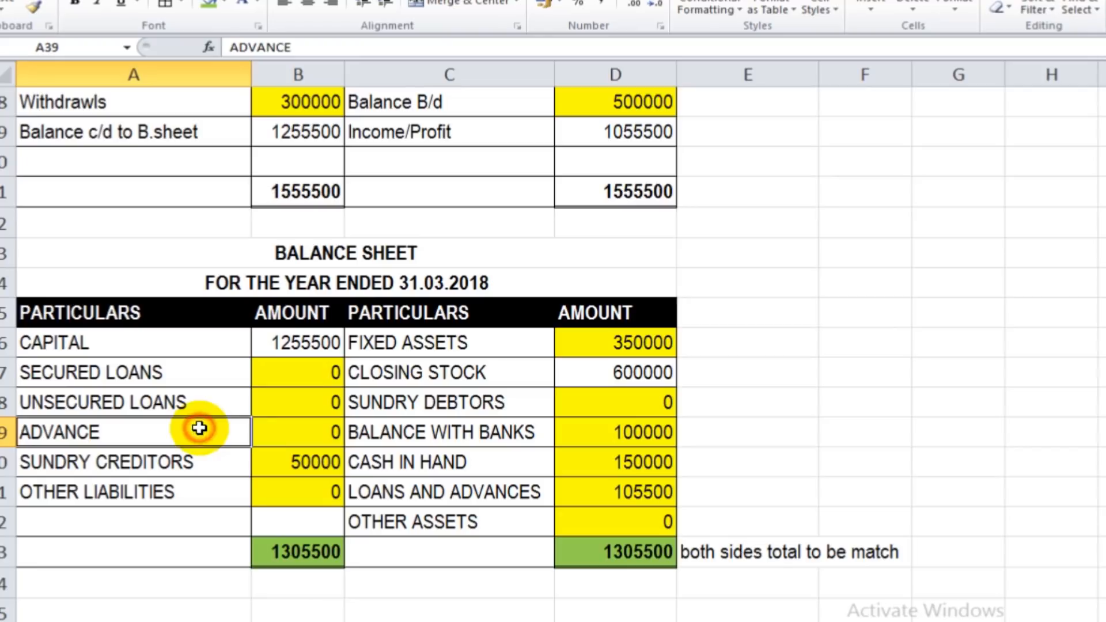
{"action": "left_click", "coordinate": [287, 434]}
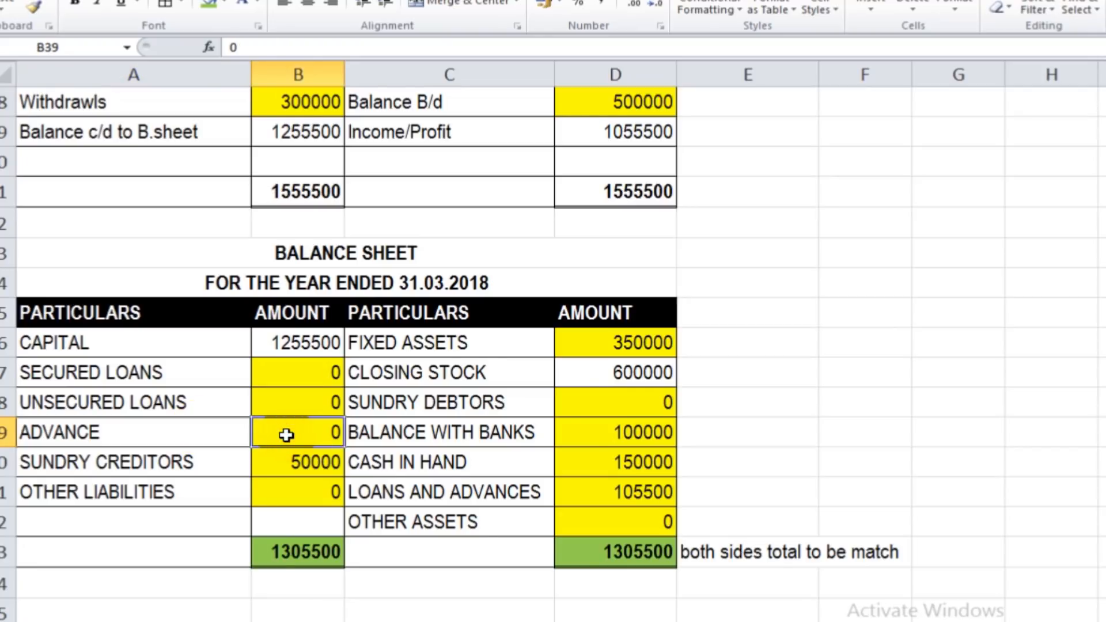
{"action": "left_click", "coordinate": [203, 469]}
{"action": "left_click", "coordinate": [292, 466]}
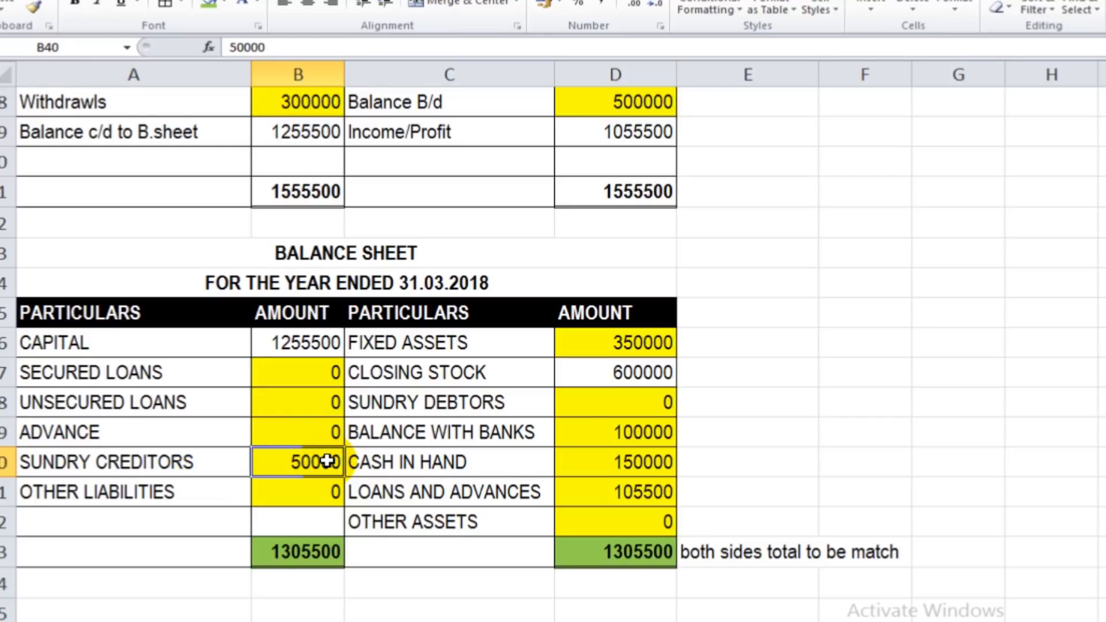
Go over the liability headings from capital to other liabilities again and check the other liabilities amount in B41
{"action": "left_click", "coordinate": [137, 494]}
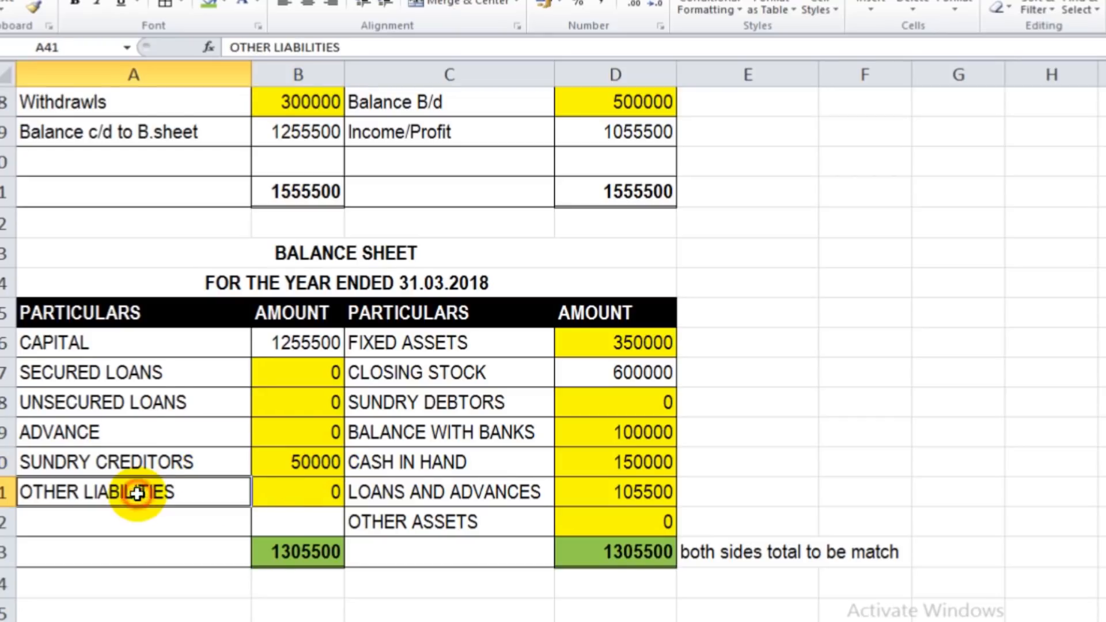
{"action": "left_click", "coordinate": [142, 351]}
{"action": "left_click", "coordinate": [132, 375]}
{"action": "left_click", "coordinate": [123, 398]}
{"action": "left_click", "coordinate": [120, 433]}
{"action": "left_click", "coordinate": [143, 484]}
{"action": "left_click", "coordinate": [312, 493]}
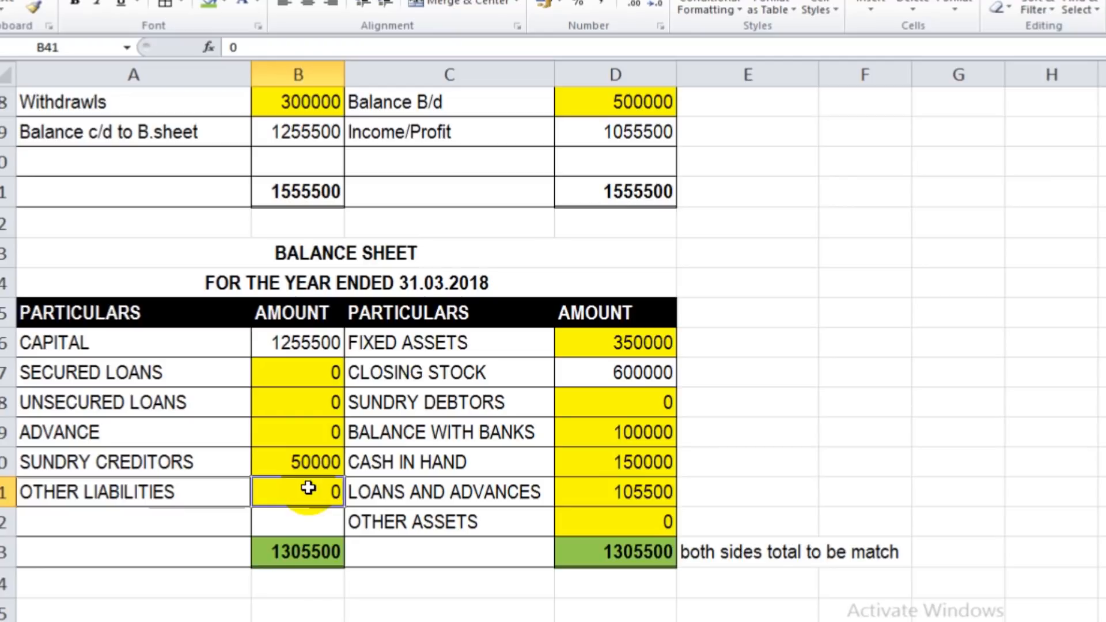
Review the balance sheet's balance with banks, cash in hand, and loans and advances lines with their amounts in D39 to D41
{"action": "left_click", "coordinate": [530, 462]}
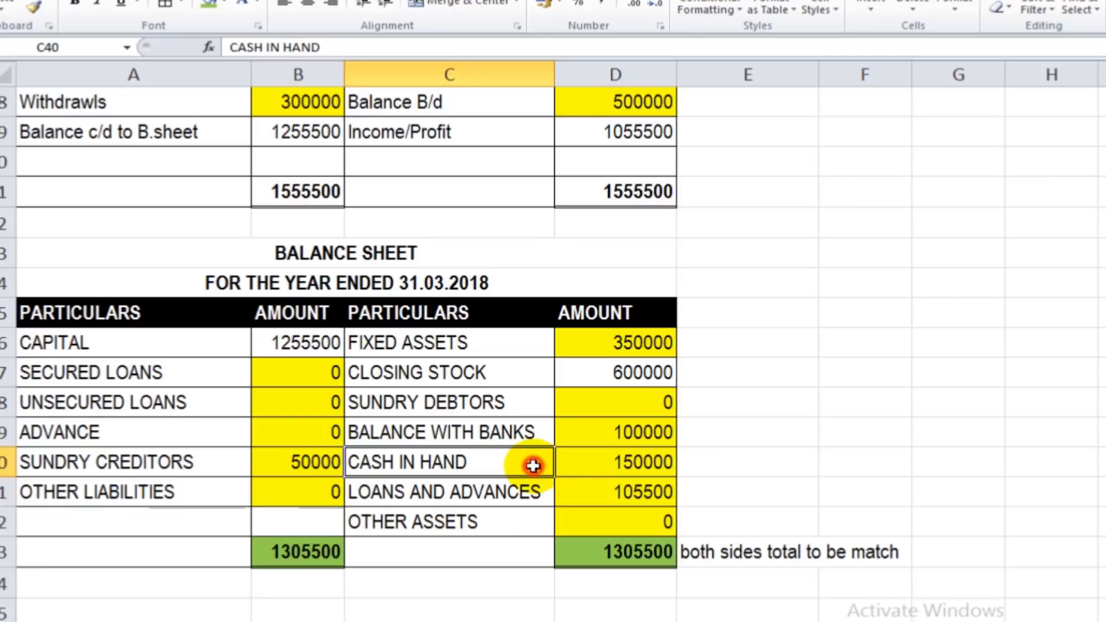
{"action": "left_click", "coordinate": [534, 439]}
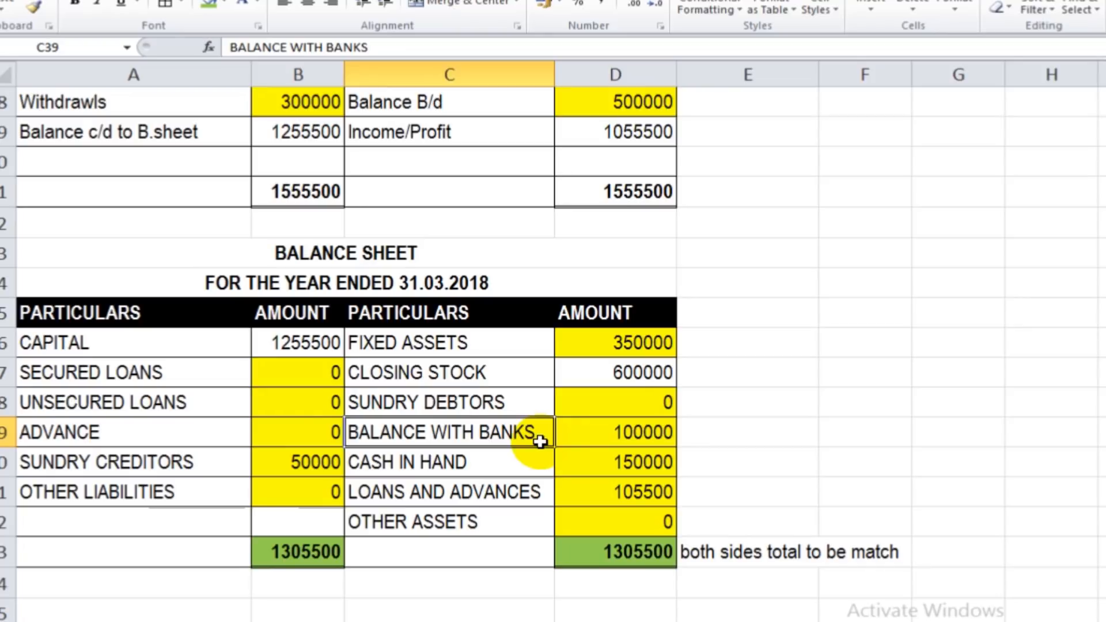
{"action": "left_click", "coordinate": [595, 443]}
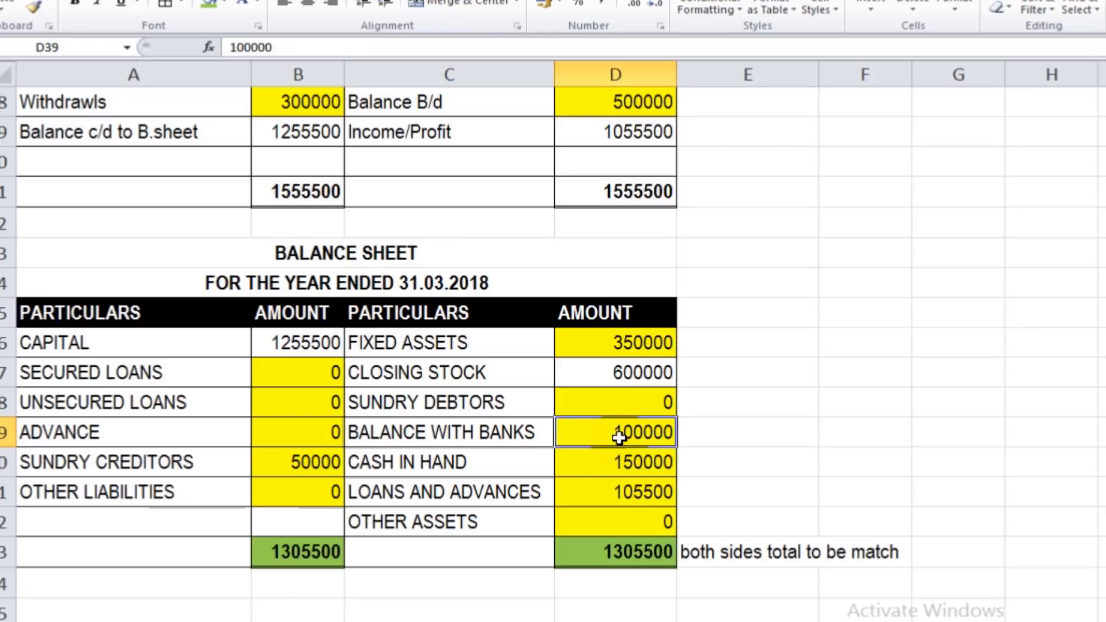
{"action": "left_click", "coordinate": [521, 461]}
{"action": "left_click", "coordinate": [598, 469]}
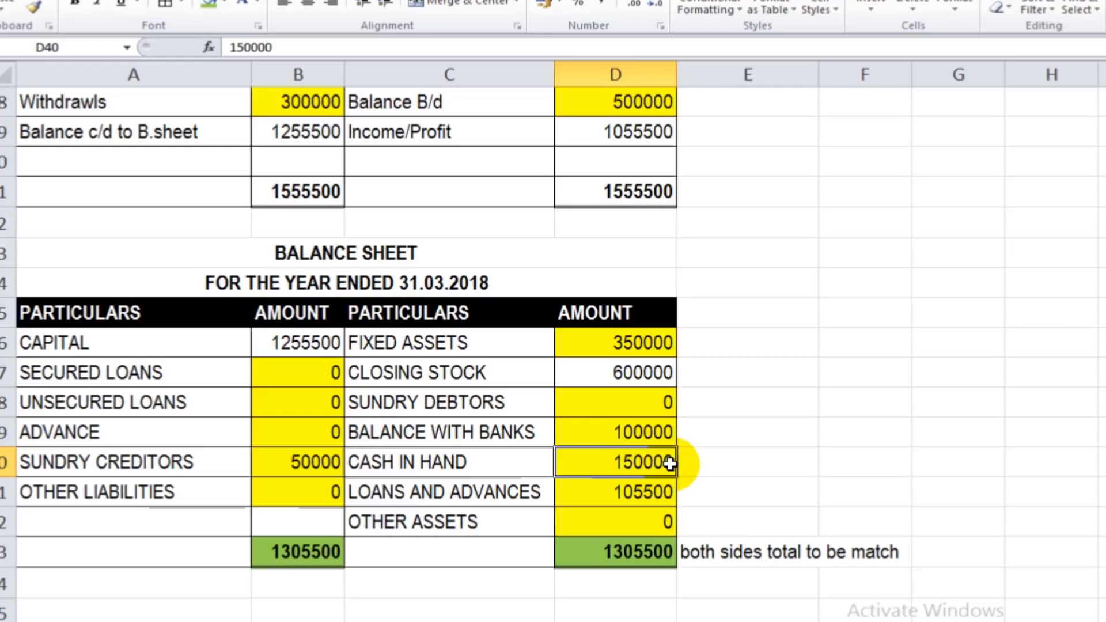
{"action": "left_click", "coordinate": [525, 498]}
{"action": "left_click", "coordinate": [650, 490]}
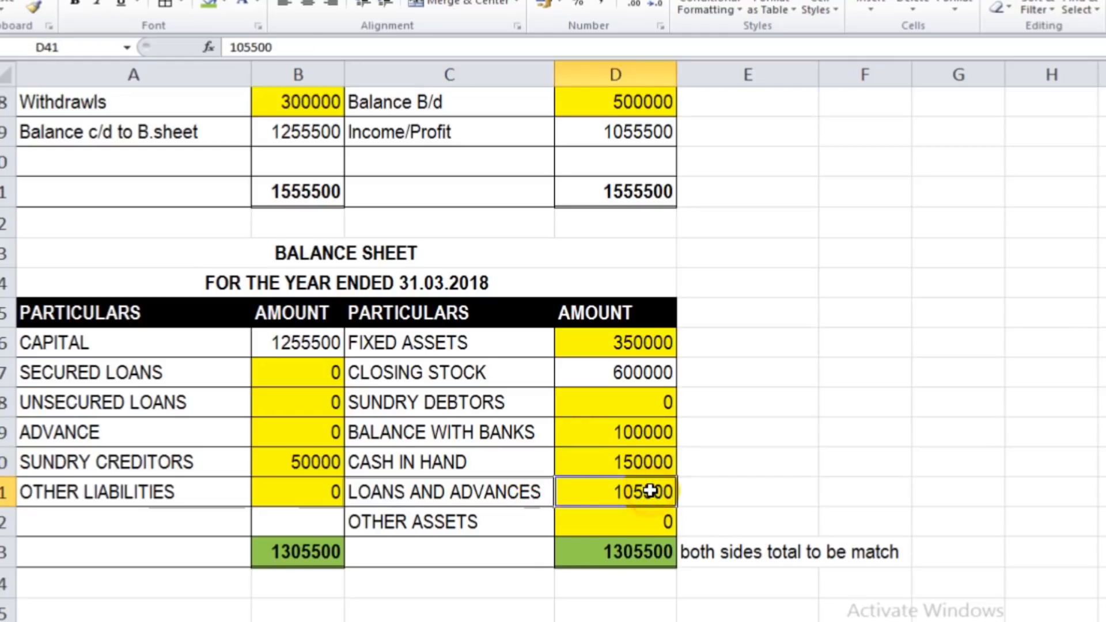
Check the fixed assets amount in D36 and trace the balance sheet's closing stock in D37 back to D6 in the trading account
{"action": "left_click", "coordinate": [494, 344]}
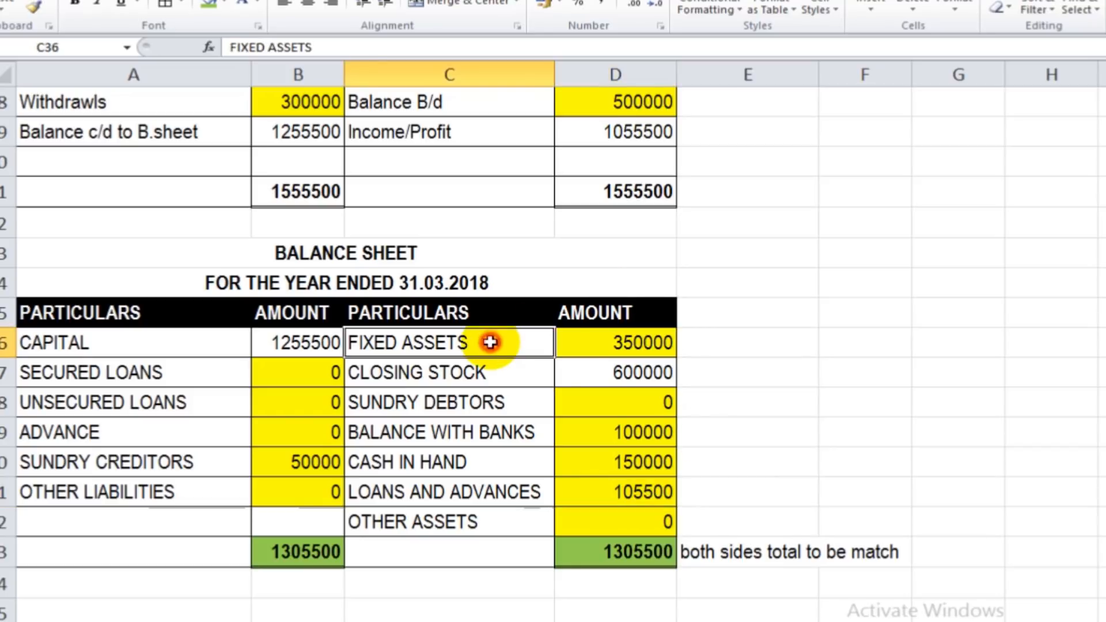
{"action": "left_click", "coordinate": [666, 346]}
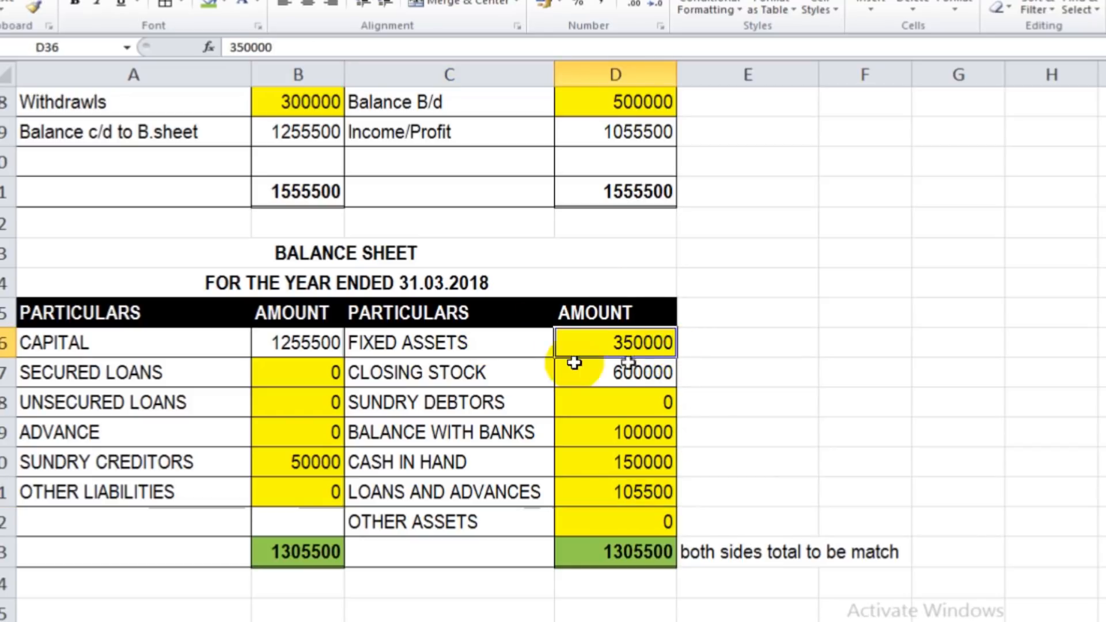
{"action": "left_click", "coordinate": [536, 377]}
{"action": "left_click", "coordinate": [614, 382]}
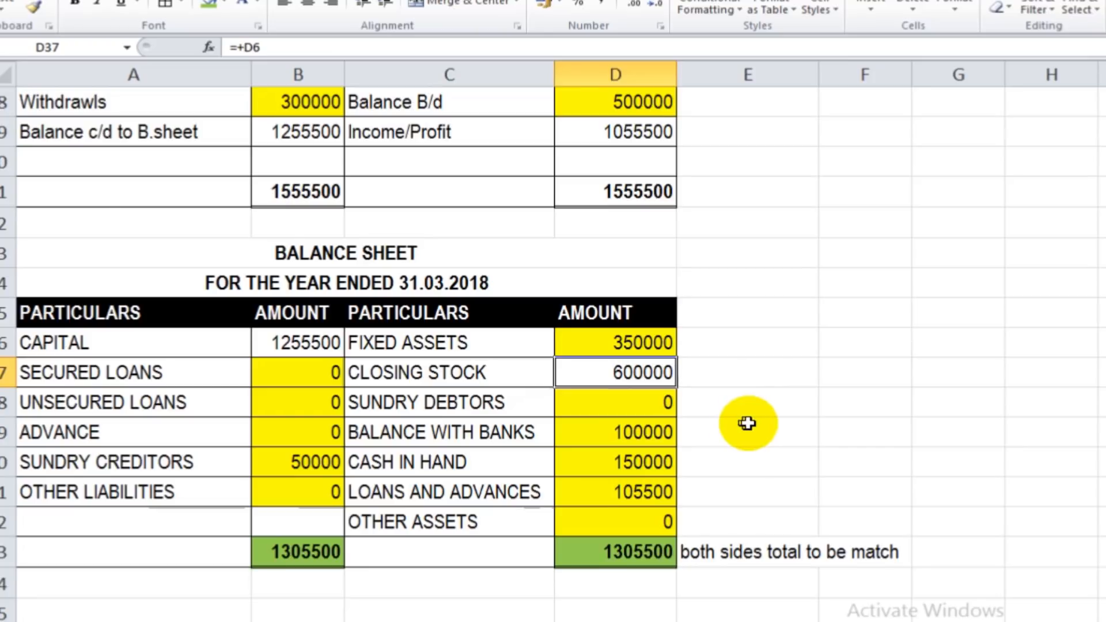
{"action": "scroll", "coordinate": [753, 422], "scroll_direction": "up", "scroll_amount": 9}
{"action": "left_click", "coordinate": [643, 242]}
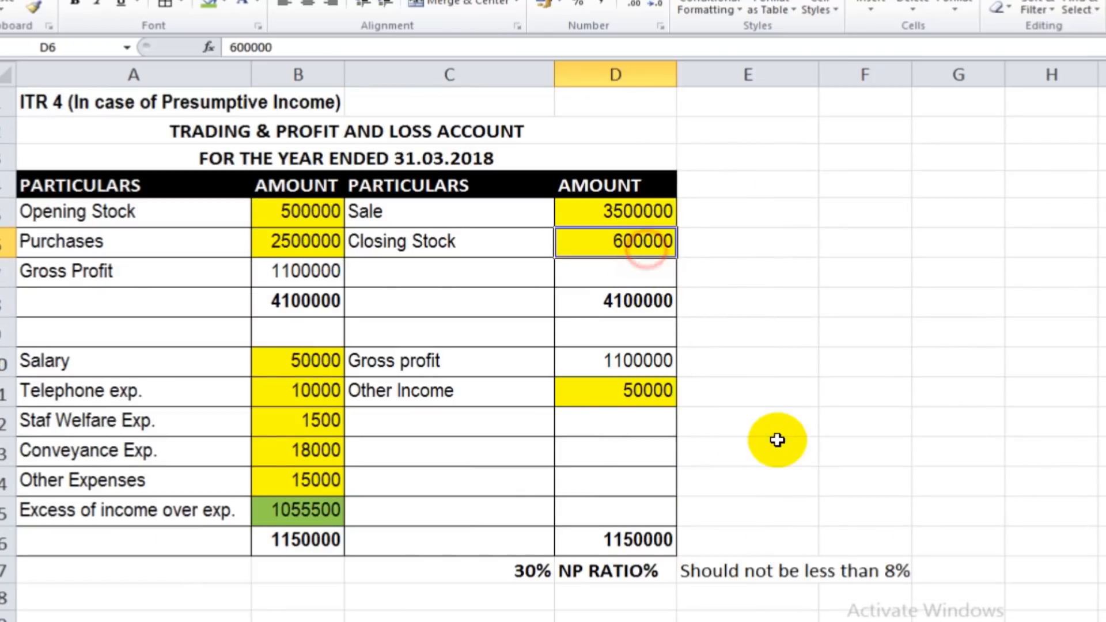
{"action": "scroll", "coordinate": [767, 442], "scroll_direction": "down", "scroll_amount": 9}
{"action": "left_click", "coordinate": [664, 195]}
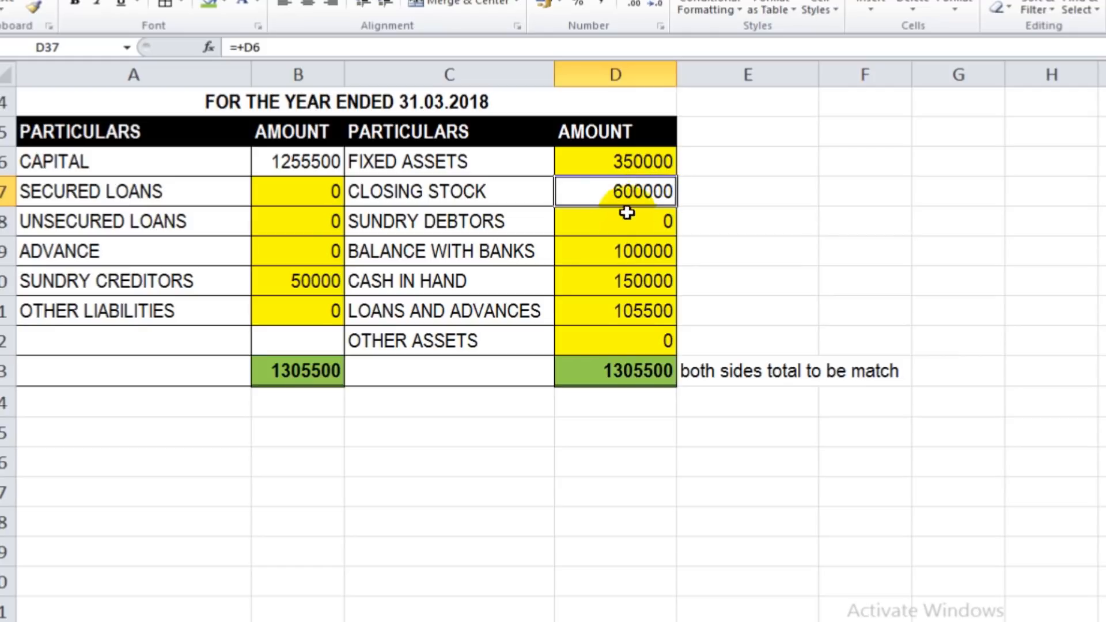
Compare the linked capital amount in B36 with the linked closing stock amount in D37
{"action": "left_click", "coordinate": [319, 155]}
{"action": "left_click", "coordinate": [637, 190]}
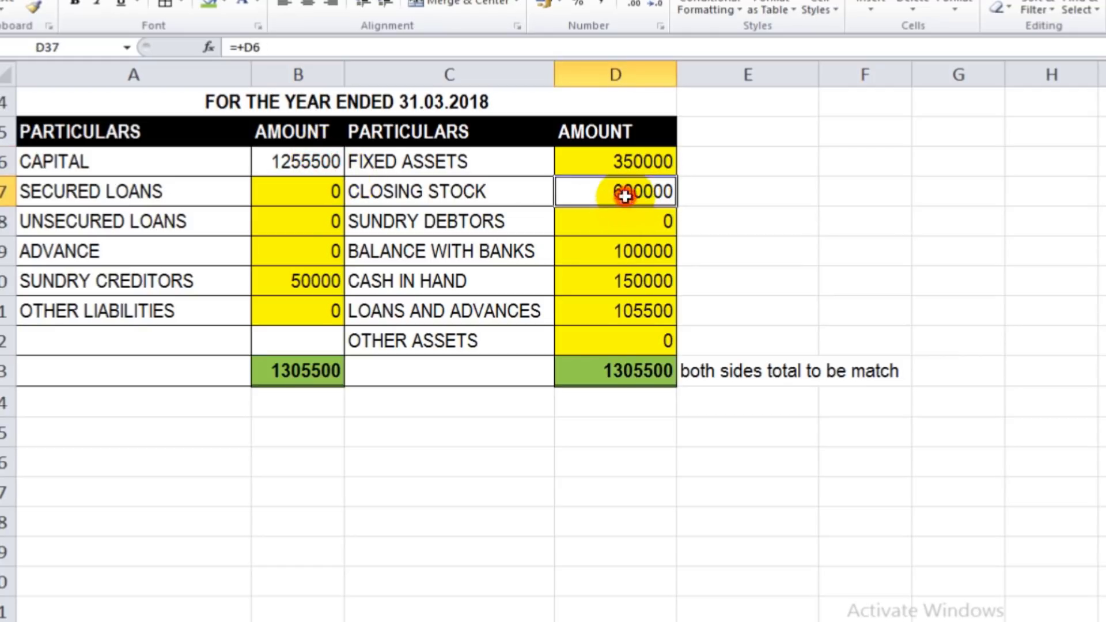
{"action": "left_click", "coordinate": [321, 158]}
{"action": "left_click", "coordinate": [647, 193]}
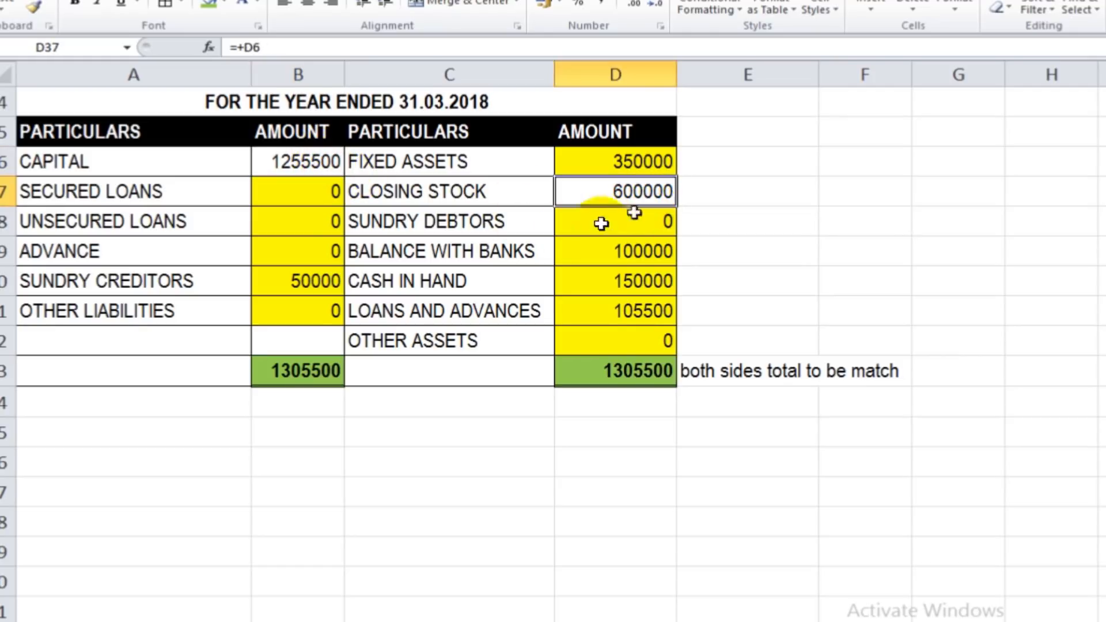
Go over the remaining asset lines from sundry debtors to other assets and check their amounts in D38 to D42
{"action": "left_click", "coordinate": [523, 227]}
{"action": "left_click", "coordinate": [630, 218]}
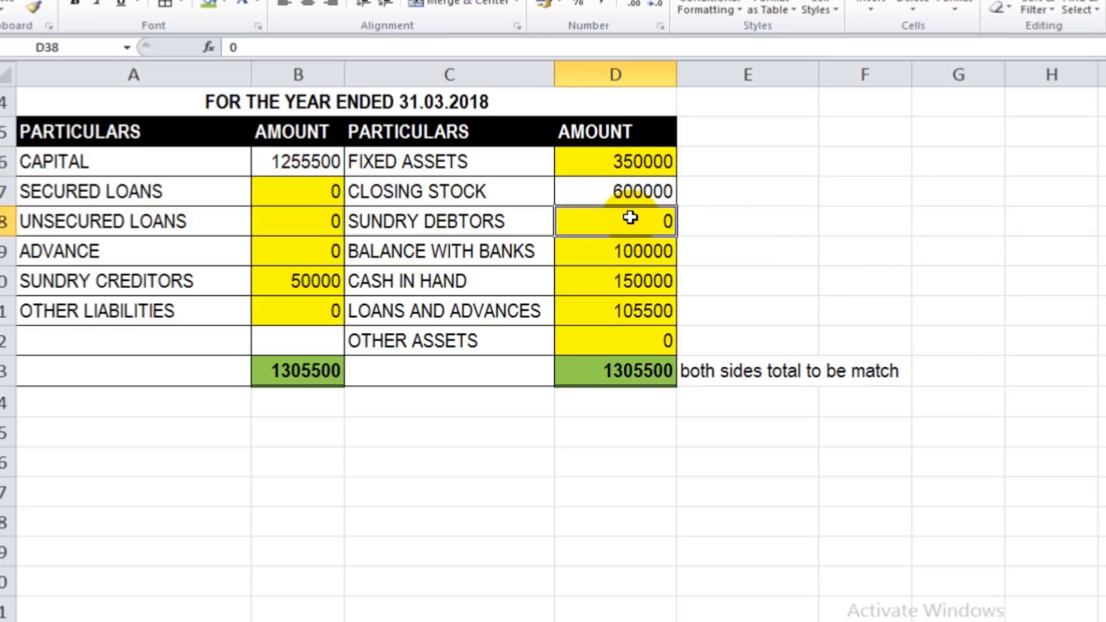
{"action": "left_click", "coordinate": [530, 255]}
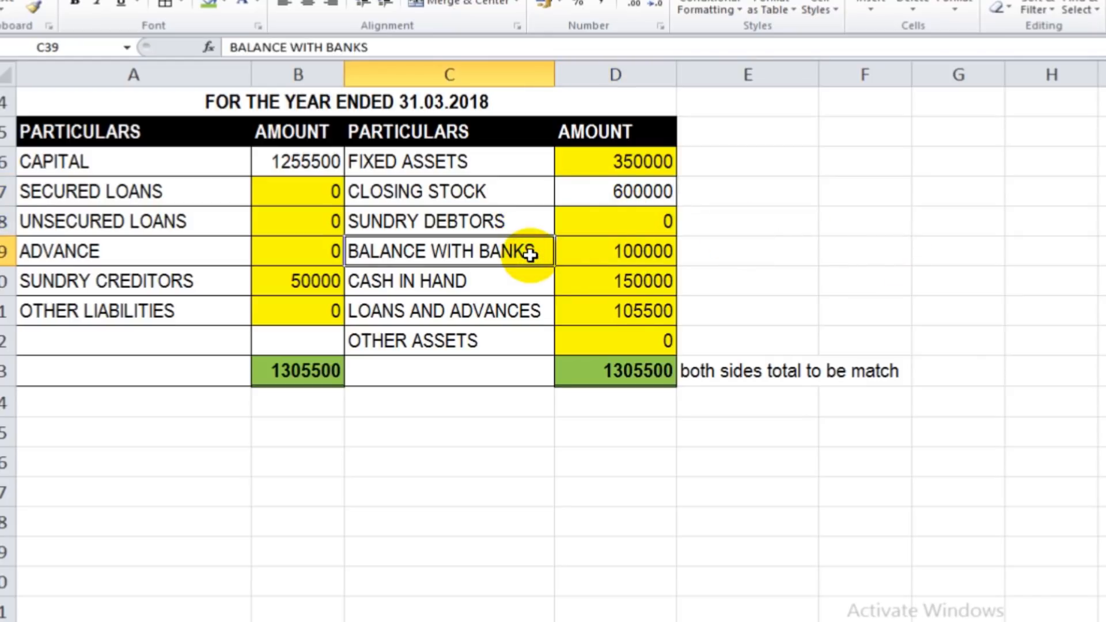
{"action": "left_click", "coordinate": [505, 285]}
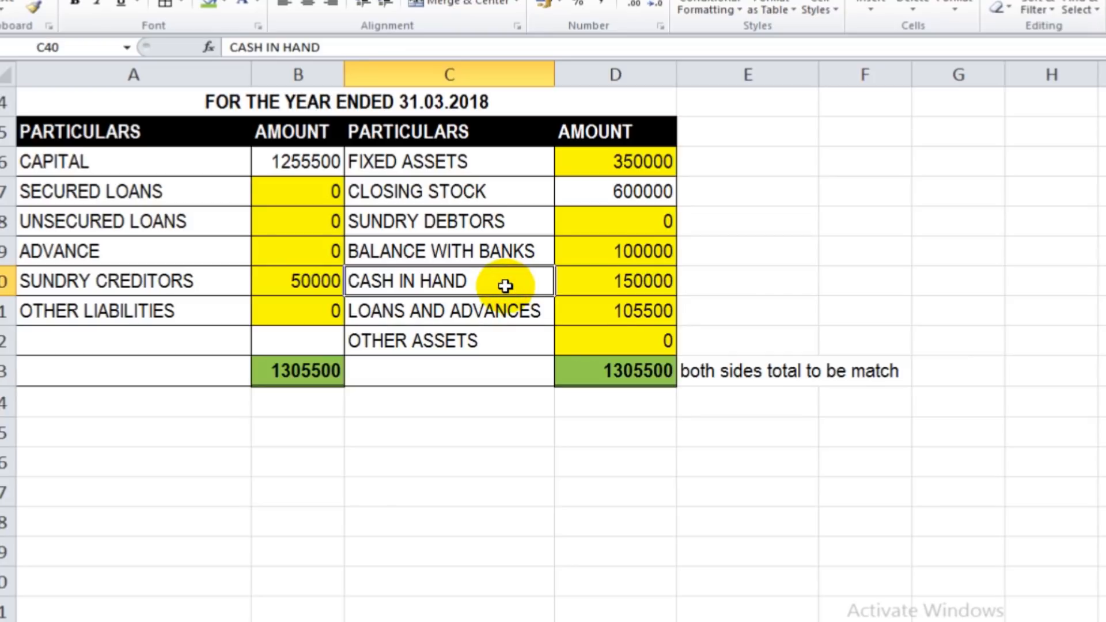
{"action": "left_click", "coordinate": [647, 282]}
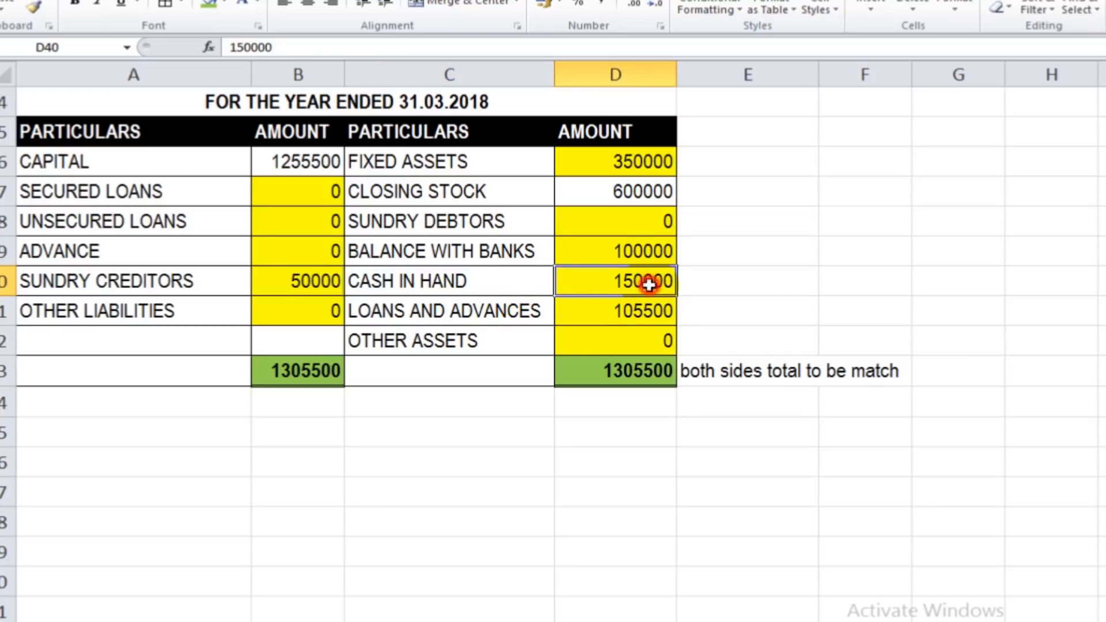
{"action": "left_click", "coordinate": [494, 312]}
{"action": "left_click", "coordinate": [649, 311]}
{"action": "left_click", "coordinate": [495, 271]}
{"action": "left_click", "coordinate": [491, 226]}
{"action": "left_click", "coordinate": [503, 343]}
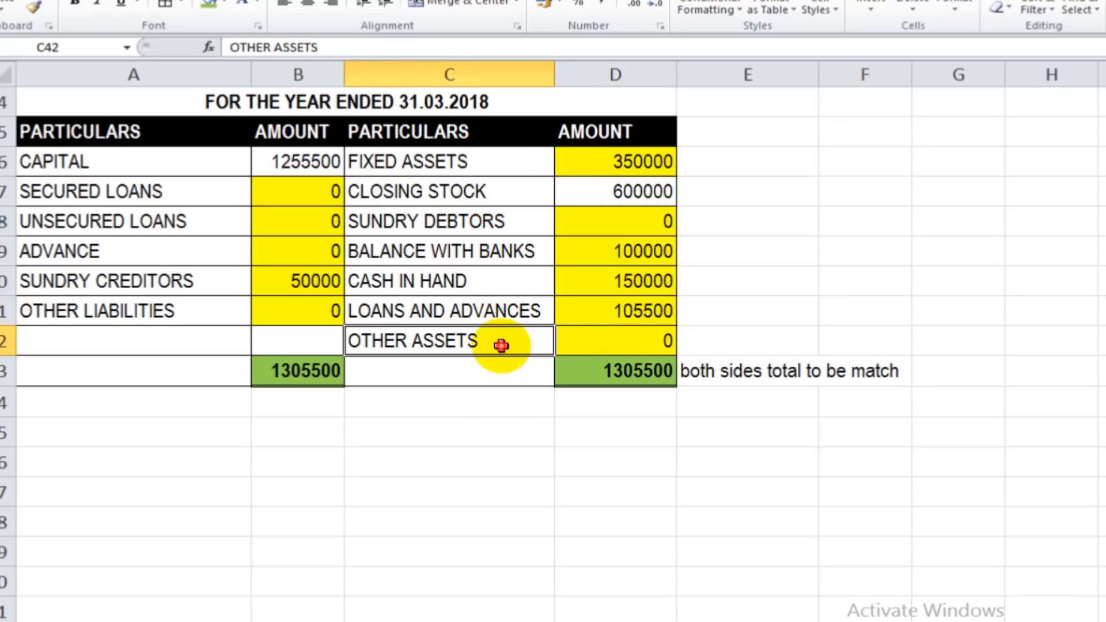
{"action": "left_click", "coordinate": [617, 347]}
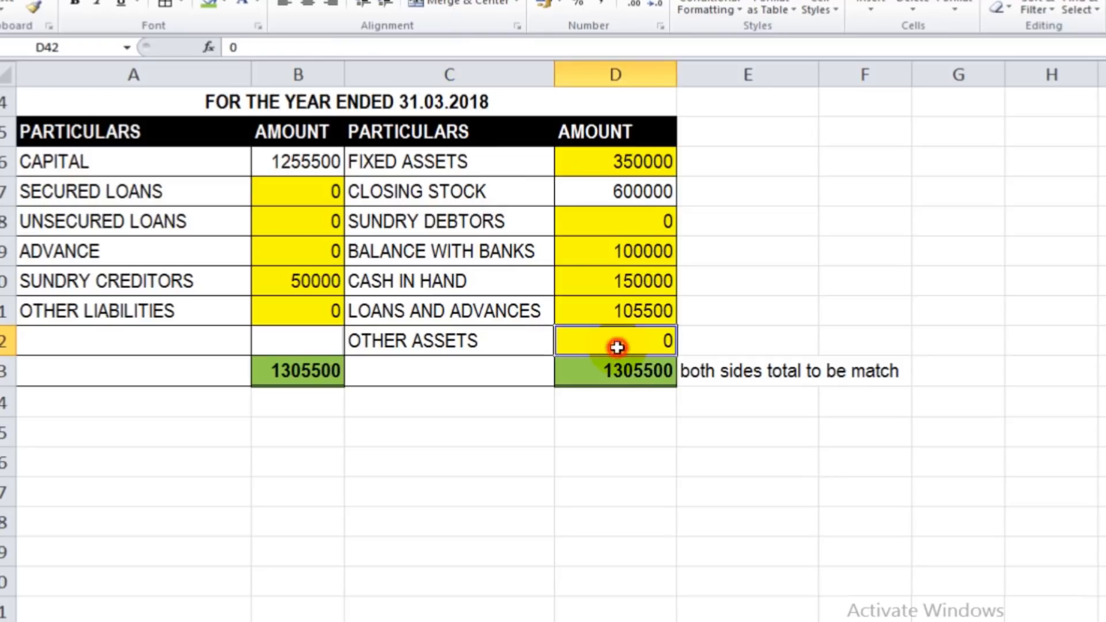
Compare the balance sheet totals of the liabilities side in B43 and the assets side in D43
{"action": "left_click", "coordinate": [326, 372]}
{"action": "left_click", "coordinate": [614, 376]}
{"action": "left_click", "coordinate": [302, 381]}
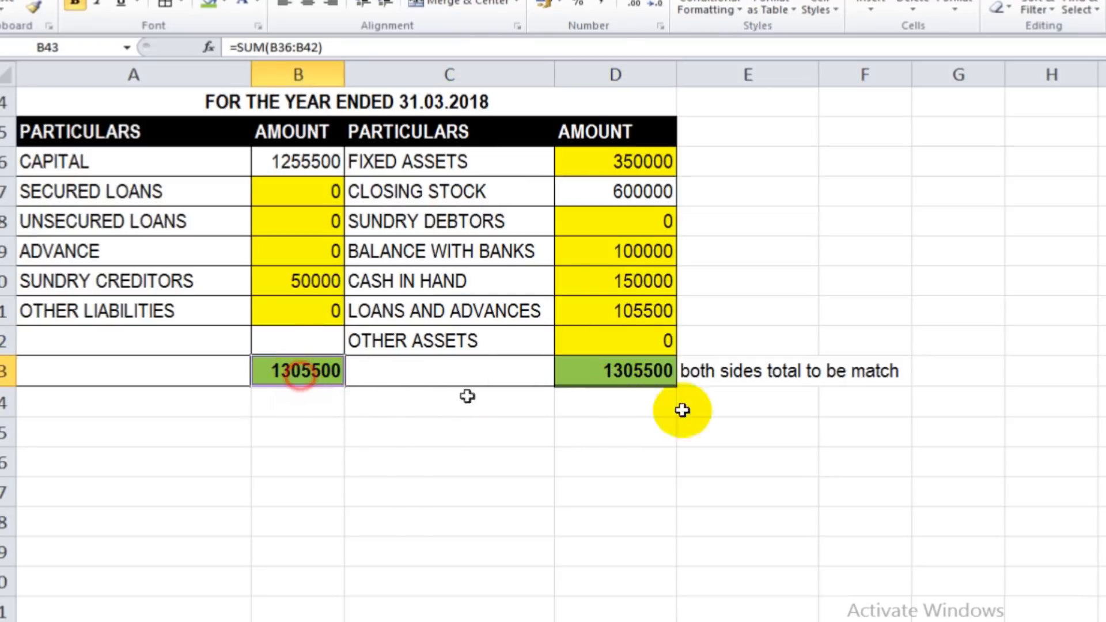
{"action": "left_click", "coordinate": [660, 384]}
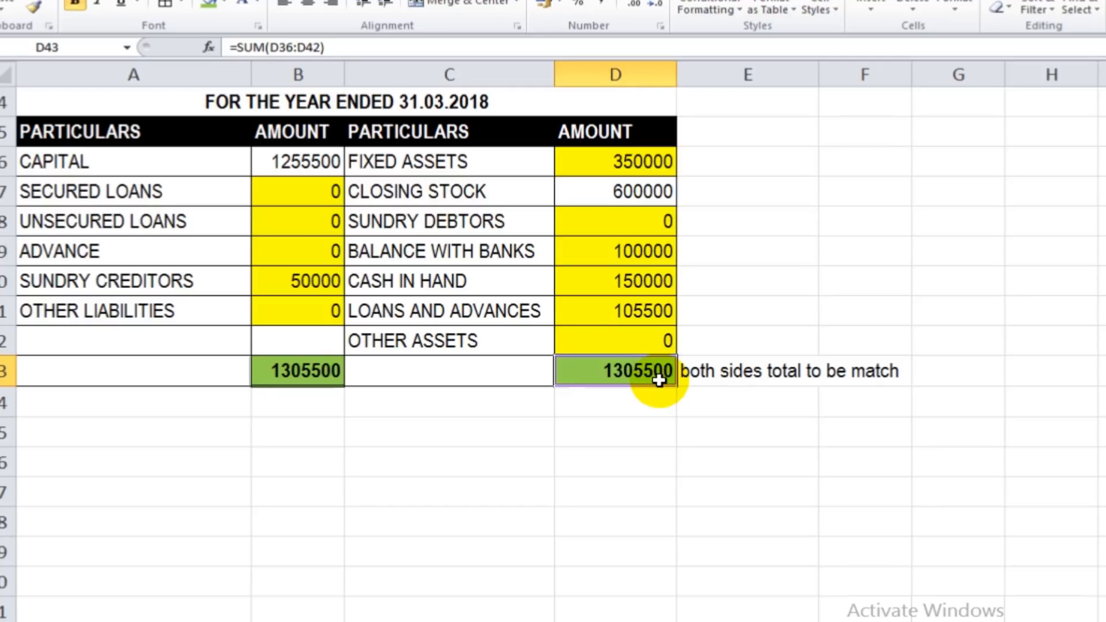
{"action": "left_click", "coordinate": [331, 389]}
{"action": "left_click", "coordinate": [333, 375]}
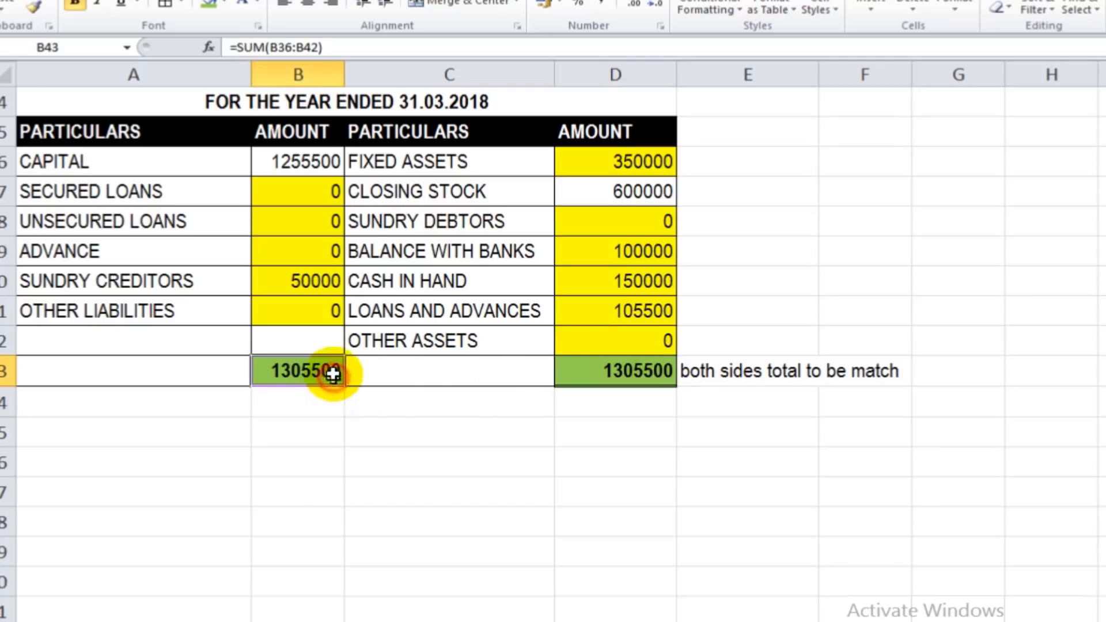
Look through the statements from the profit and loss account down to the balance sheet's bank balance and cash in hand headings
{"action": "left_click", "coordinate": [650, 270]}
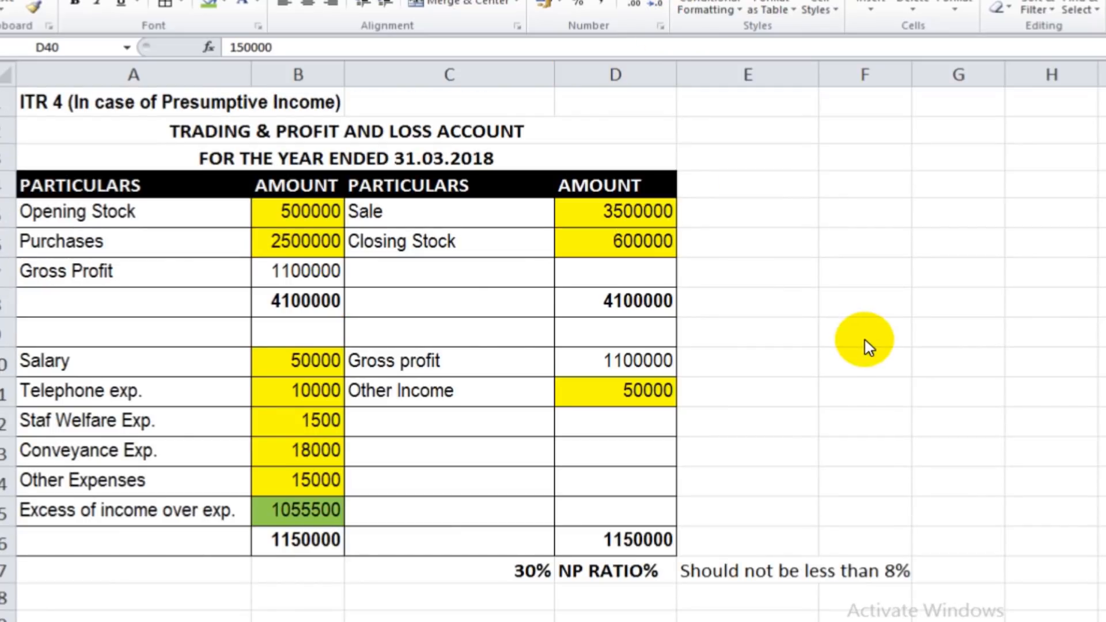
{"action": "scroll", "coordinate": [867, 342], "scroll_direction": "down", "scroll_amount": 9}
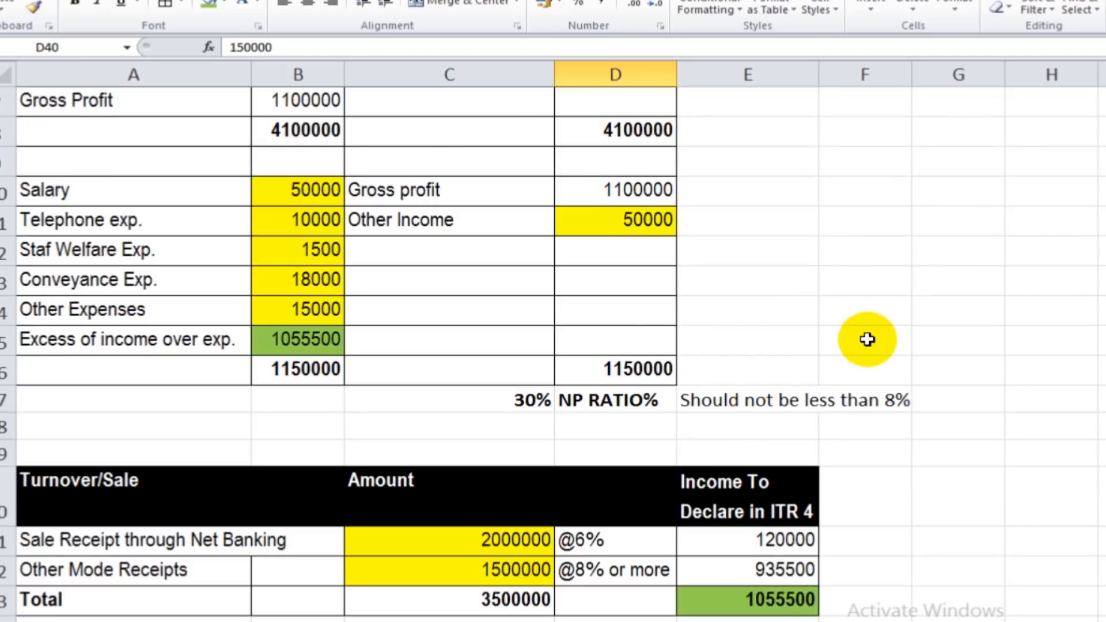
{"action": "scroll", "coordinate": [867, 340], "scroll_direction": "down", "scroll_amount": 4}
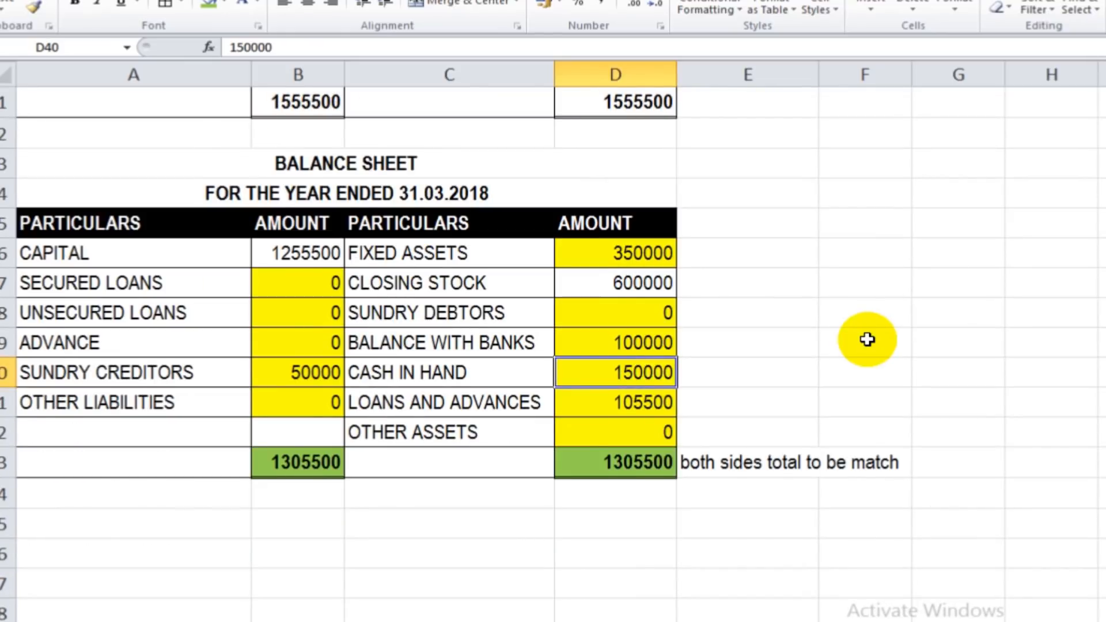
{"action": "left_click", "coordinate": [537, 353]}
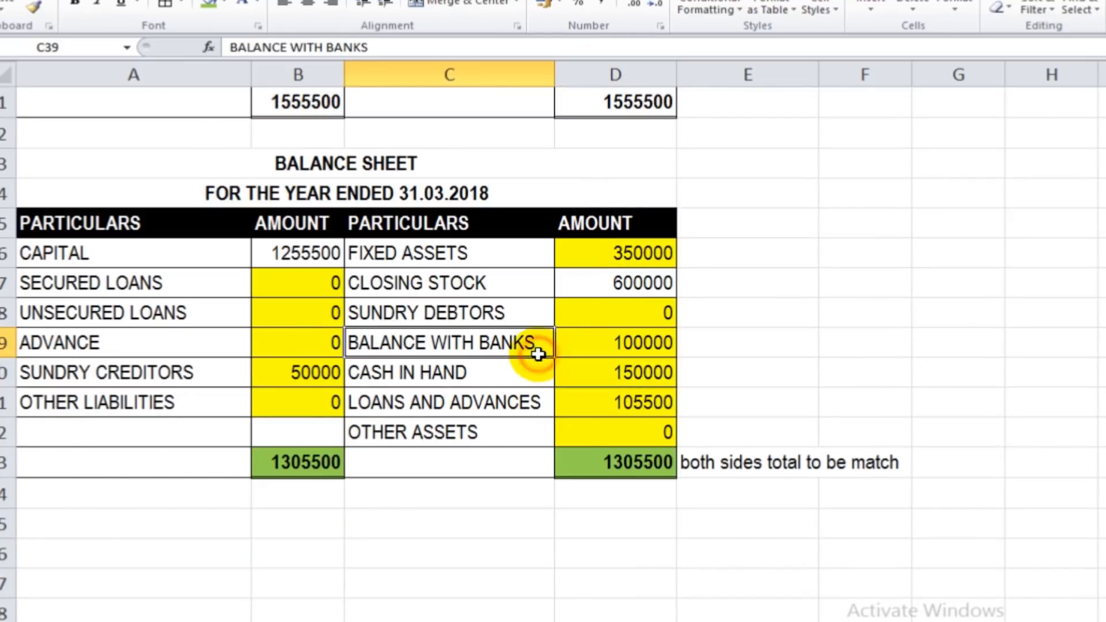
{"action": "left_click", "coordinate": [524, 378]}
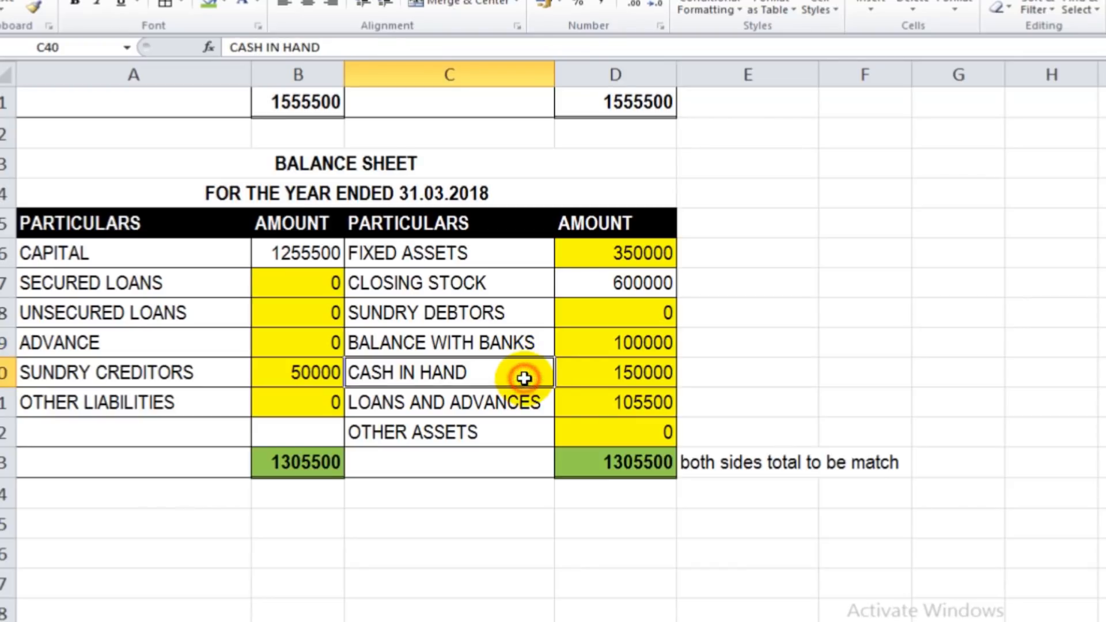
Check the capital link in B36 and review the sheet back up to the trading and profit and loss account
{"action": "left_click", "coordinate": [266, 252]}
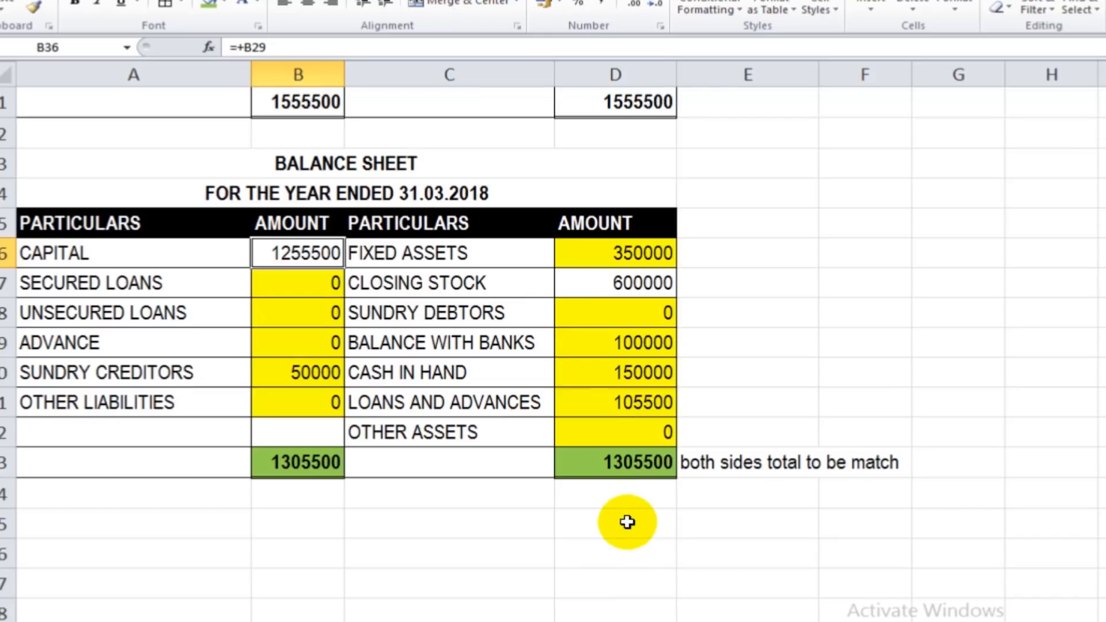
{"action": "scroll", "coordinate": [627, 522], "scroll_direction": "up", "scroll_amount": 2}
{"action": "scroll", "coordinate": [627, 522], "scroll_direction": "up", "scroll_amount": 8}
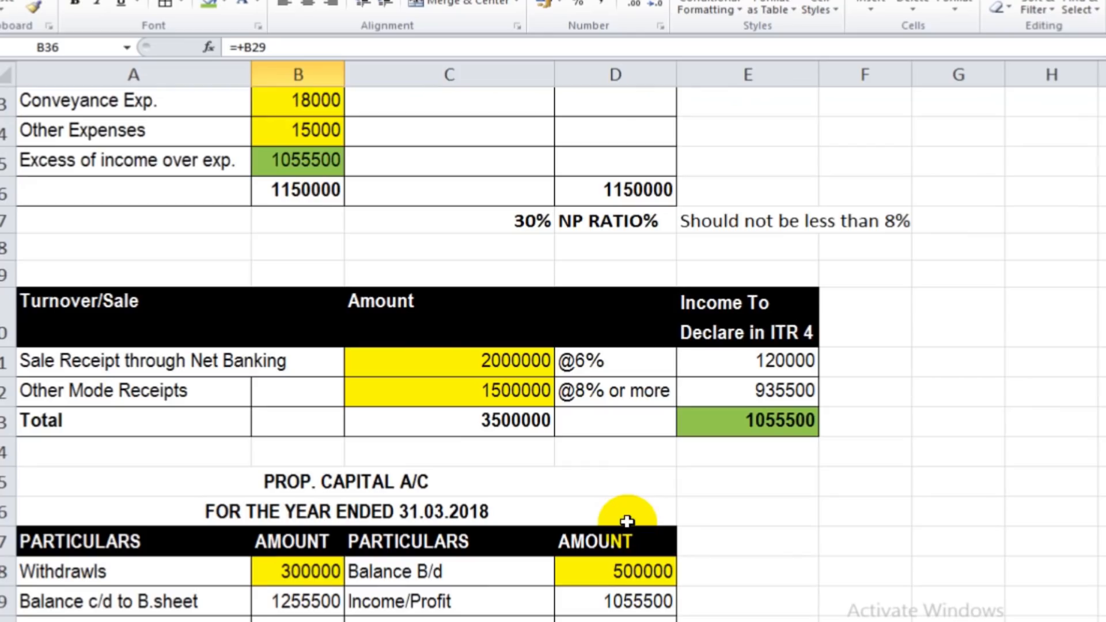
{"action": "scroll", "coordinate": [627, 522], "scroll_direction": "down", "scroll_amount": 2}
{"action": "scroll", "coordinate": [627, 522], "scroll_direction": "up", "scroll_amount": 2}
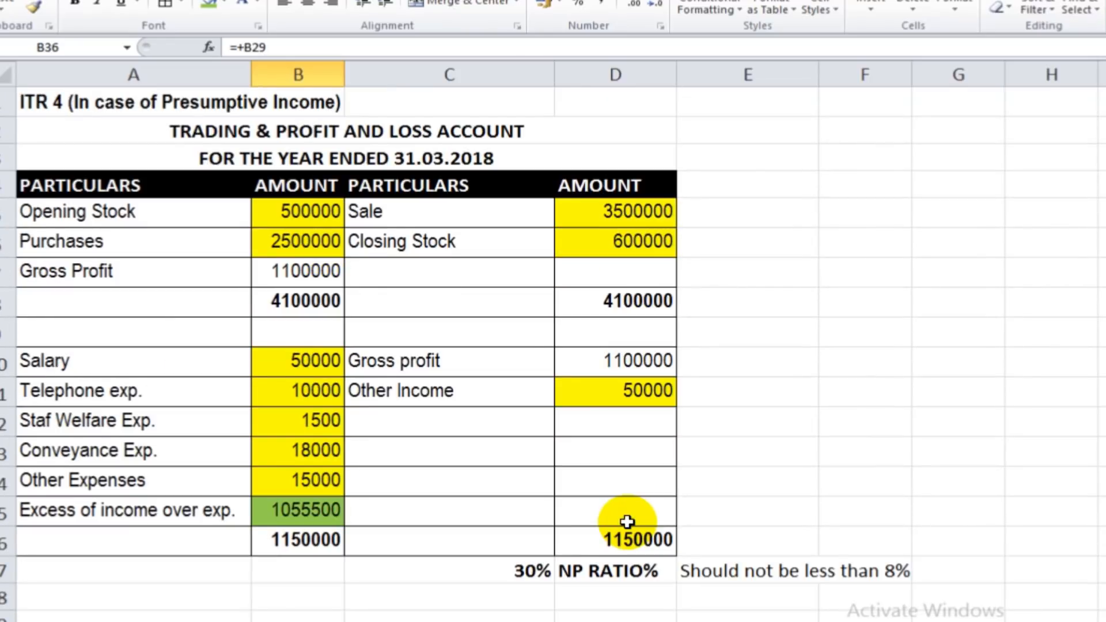